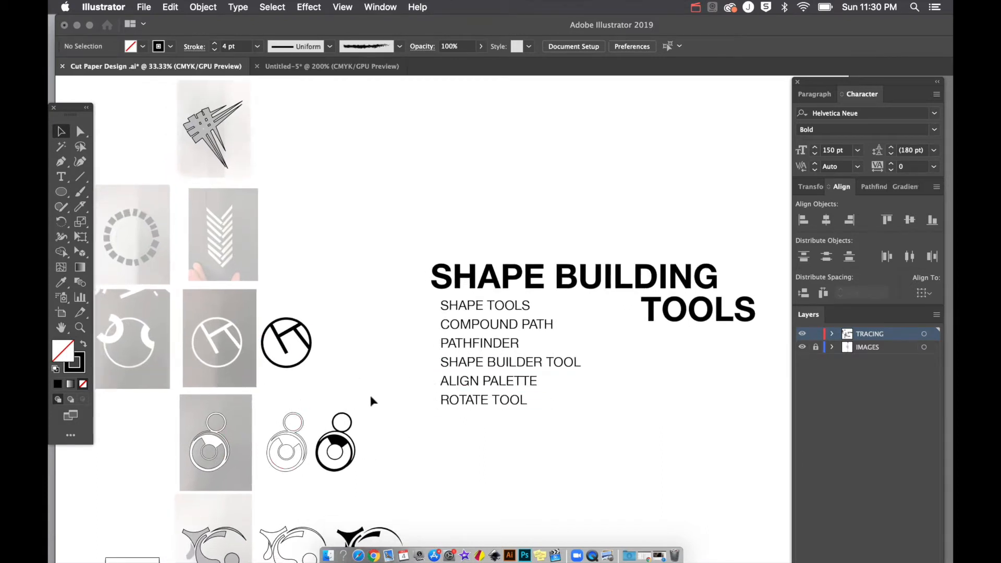
Step: Look over the traced designs on the artboard, then zoom to 100% near the H circle
{"action": "scroll", "coordinate": [344, 383], "scroll_direction": "left", "scroll_amount": 10}
{"action": "scroll", "coordinate": [344, 383], "scroll_direction": "up", "scroll_amount": 2}
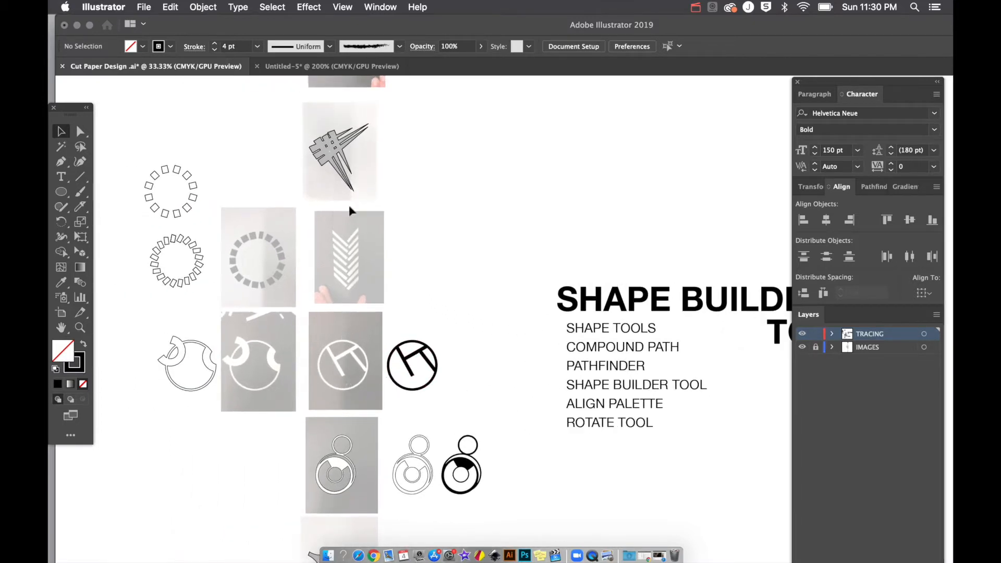
{"action": "scroll", "coordinate": [547, 333], "scroll_direction": "right", "scroll_amount": 8}
{"action": "scroll", "coordinate": [547, 334], "scroll_direction": "up", "scroll_amount": 1}
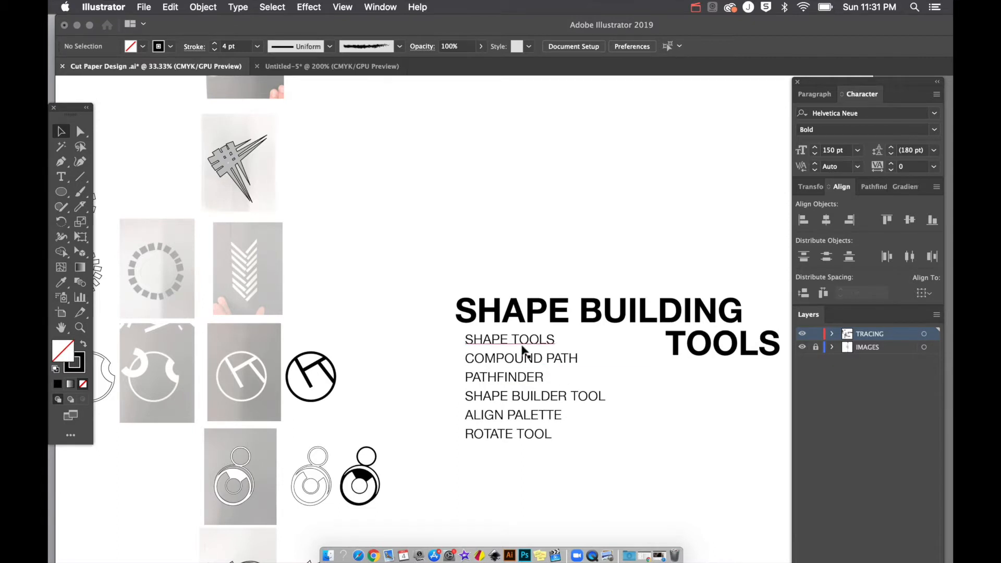
{"action": "scroll", "coordinate": [523, 351], "scroll_direction": "left", "scroll_amount": 5}
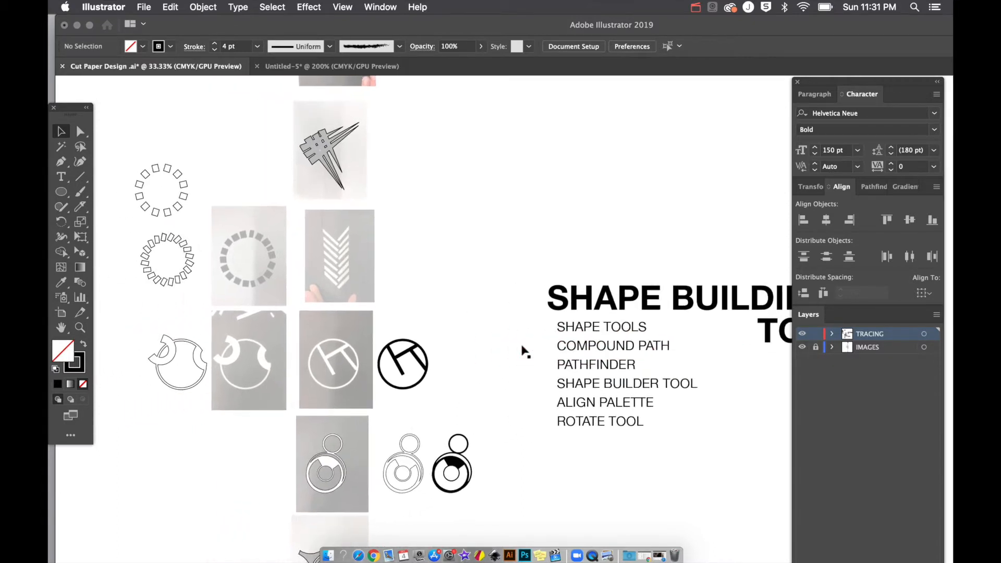
{"action": "key", "text": "super+equal"}
{"action": "key", "text": "super+equal"}
{"action": "key", "text": "super+equal"}
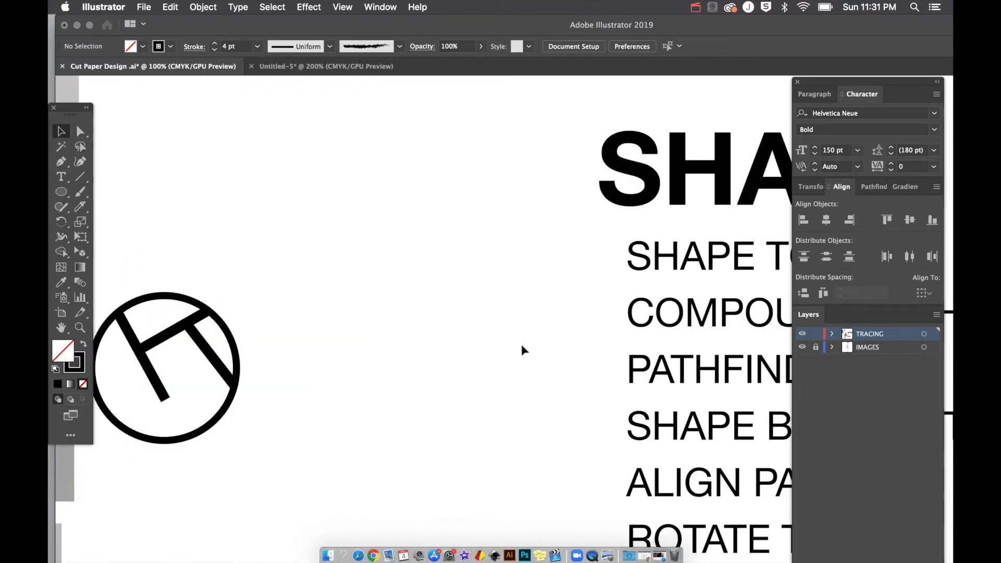
Step: Bring the H-circle photo and its black tracing into view and open the Ellipse tool flyout
{"action": "scroll", "coordinate": [524, 350], "scroll_direction": "left", "scroll_amount": 10}
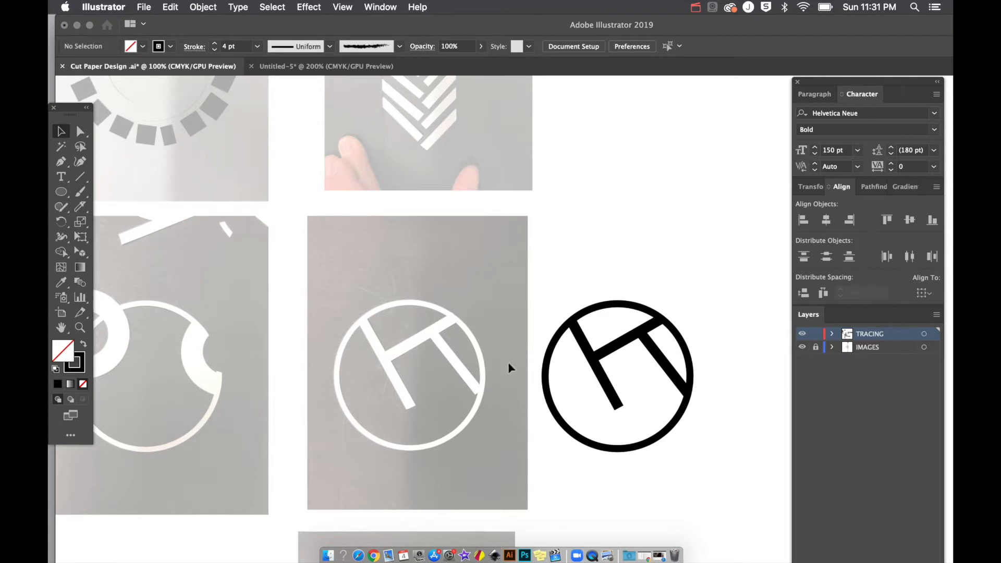
{"action": "scroll", "coordinate": [483, 377], "scroll_direction": "left", "scroll_amount": 2}
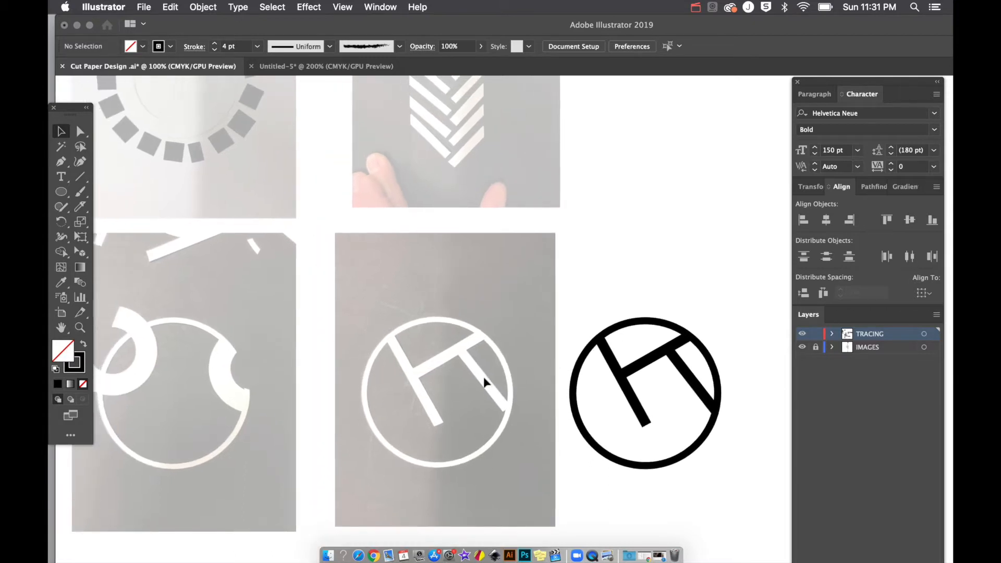
{"action": "scroll", "coordinate": [483, 376], "scroll_direction": "down", "scroll_amount": 3}
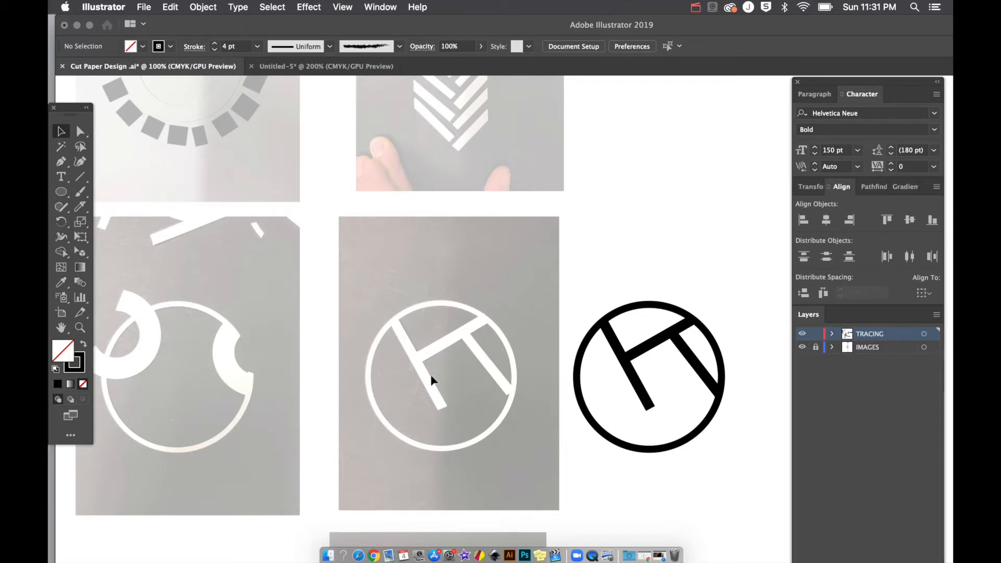
{"action": "scroll", "coordinate": [428, 338], "scroll_direction": "down", "scroll_amount": 2}
{"action": "scroll", "coordinate": [427, 337], "scroll_direction": "left", "scroll_amount": 3}
{"action": "scroll", "coordinate": [427, 338], "scroll_direction": "right", "scroll_amount": 4}
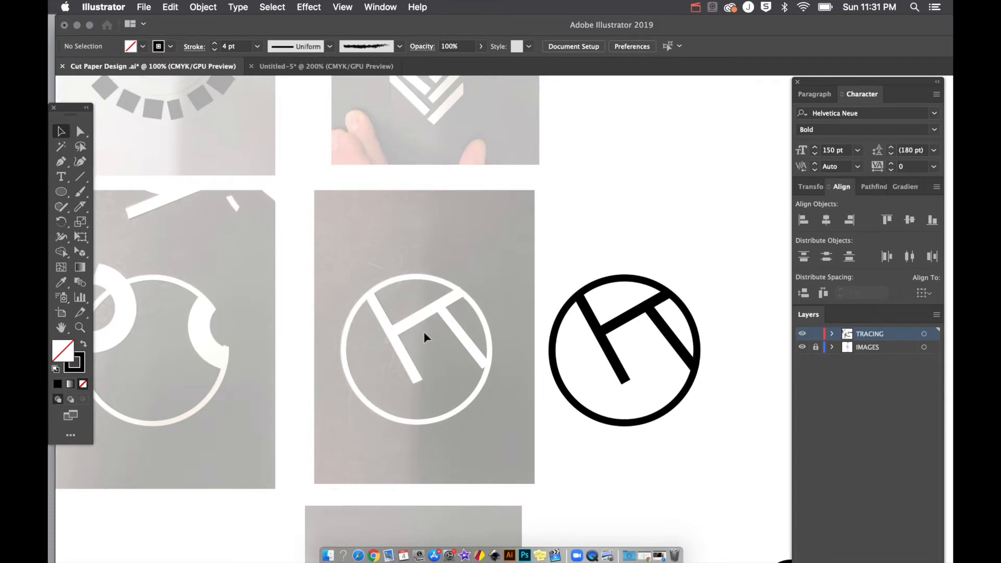
{"action": "scroll", "coordinate": [425, 338], "scroll_direction": "left", "scroll_amount": 1}
{"action": "scroll", "coordinate": [425, 338], "scroll_direction": "down", "scroll_amount": 1}
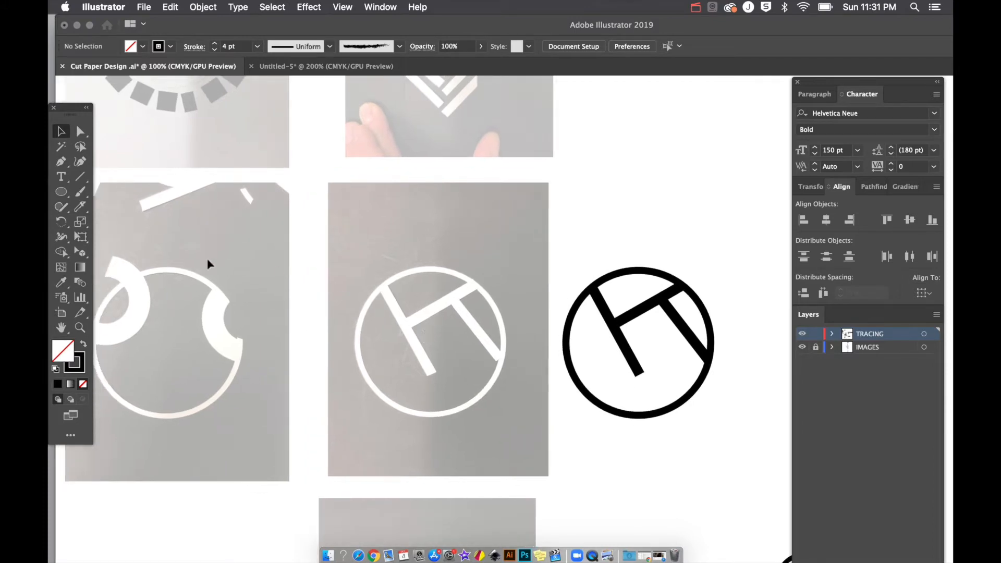
{"action": "left_click", "coordinate": [62, 193]}
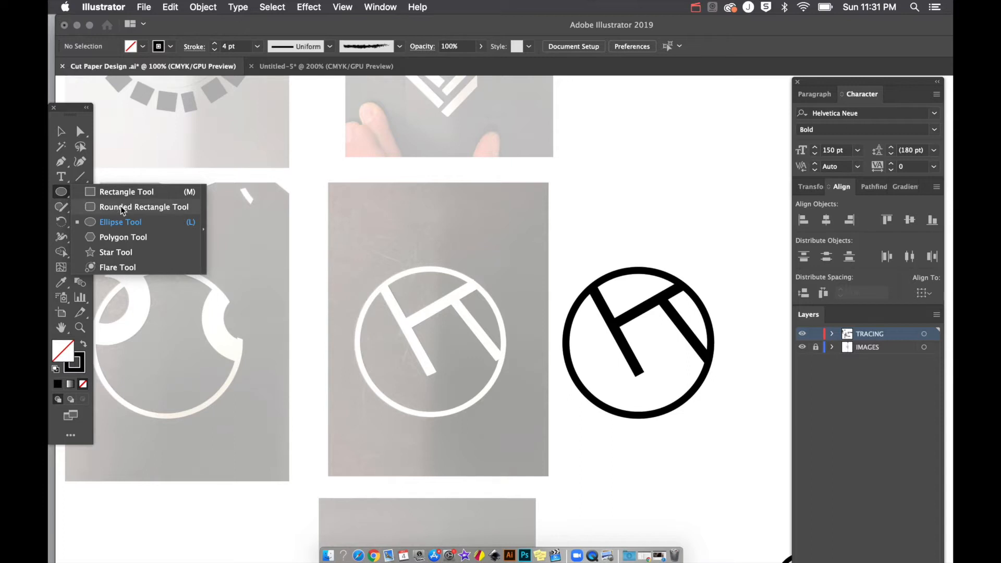
{"action": "left_click", "coordinate": [120, 221]}
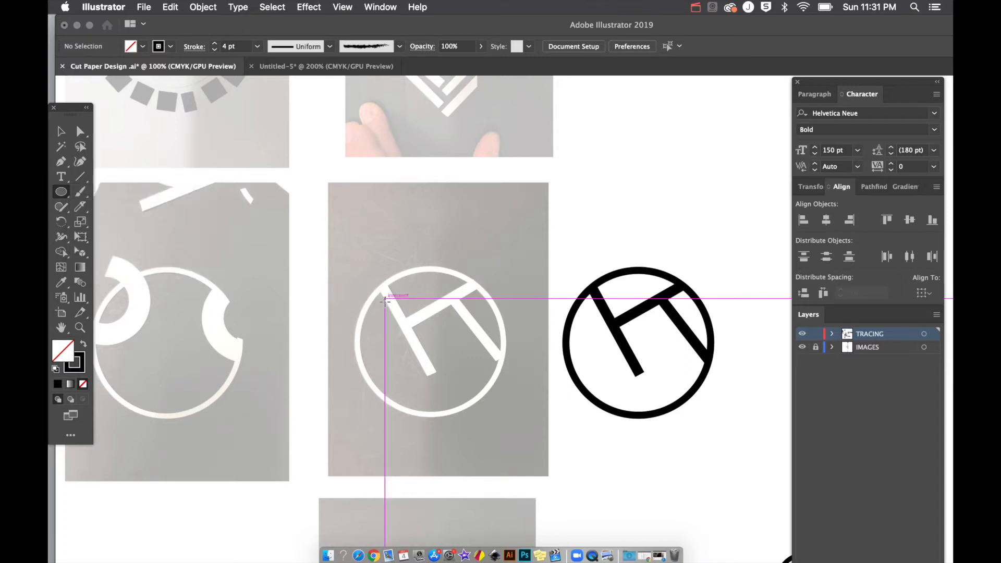
{"action": "mouse_move", "coordinate": [434, 342]}
{"action": "left_mouse_down"}
{"action": "mouse_move", "coordinate": [508, 433]}
{"action": "mouse_move", "coordinate": [492, 400]}
{"action": "mouse_move", "coordinate": [498, 420]}
{"action": "mouse_move", "coordinate": [489, 420]}
{"action": "left_mouse_up"}
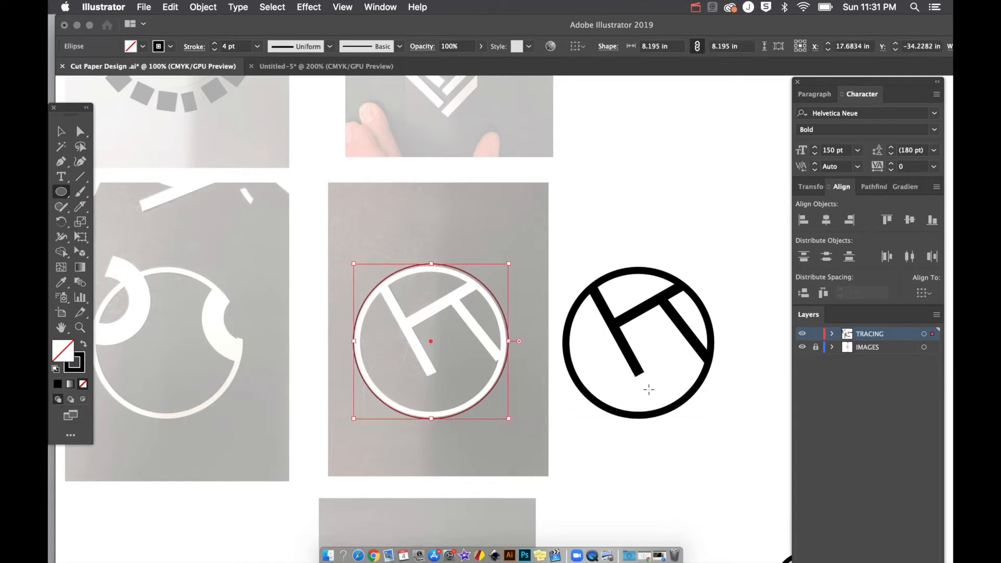
{"action": "key", "text": "v"}
{"action": "left_click", "coordinate": [583, 243]}
{"action": "left_click_drag", "start_coordinate": [551, 248], "coordinate": [426, 339]}
{"action": "key", "text": "Delete"}
{"action": "left_click", "coordinate": [61, 192]}
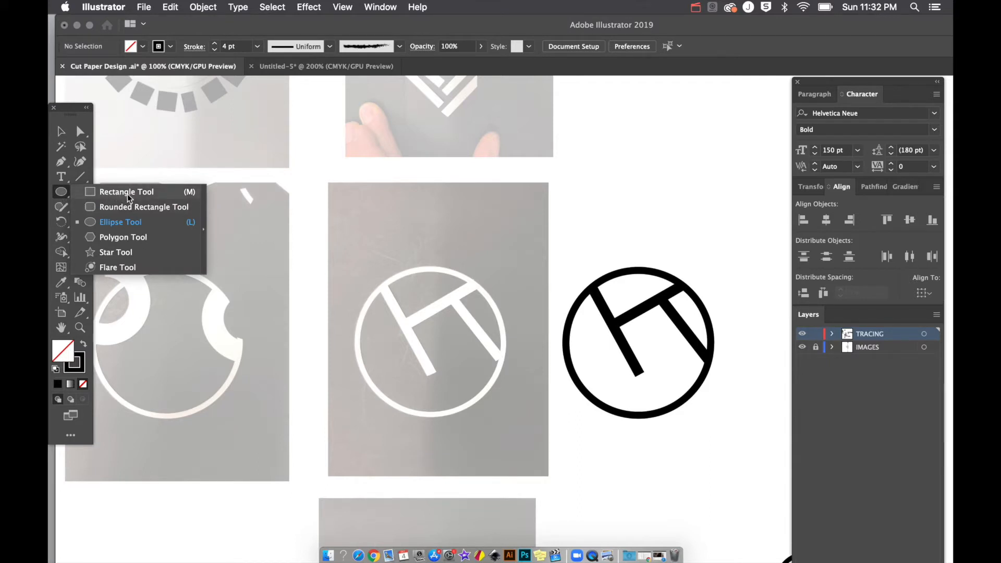
{"action": "left_click", "coordinate": [152, 237]}
{"action": "scroll", "coordinate": [557, 224], "scroll_direction": "right", "scroll_amount": 5}
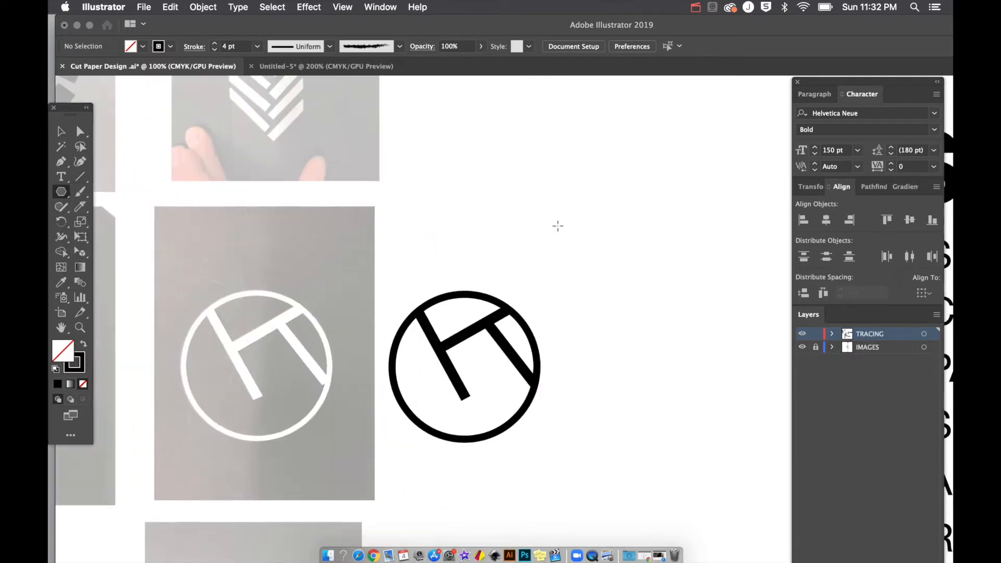
{"action": "scroll", "coordinate": [557, 225], "scroll_direction": "right", "scroll_amount": 1}
{"action": "scroll", "coordinate": [557, 225], "scroll_direction": "up", "scroll_amount": 1}
{"action": "left_click_drag", "start_coordinate": [498, 199], "coordinate": [478, 276]}
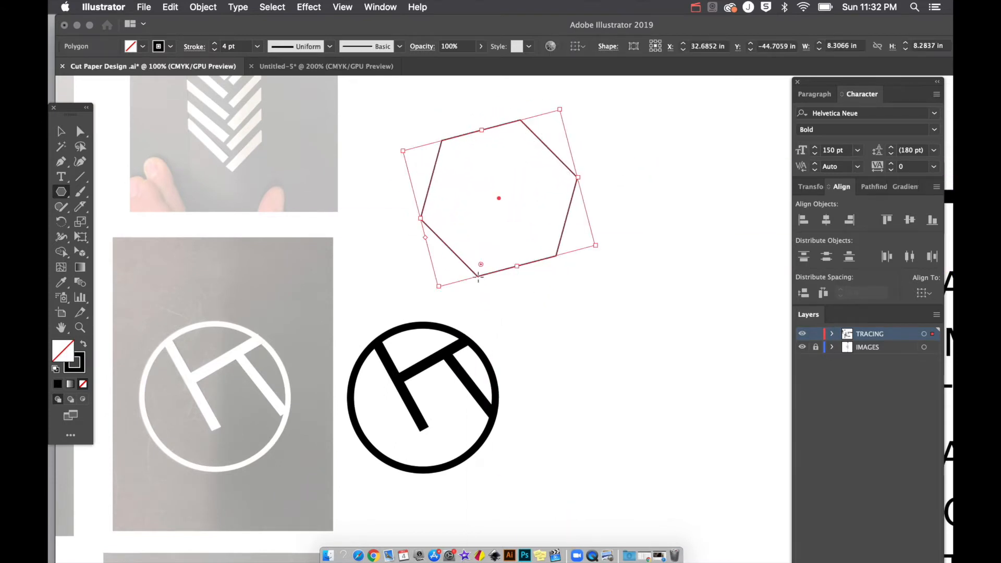
{"action": "key", "text": "Delete"}
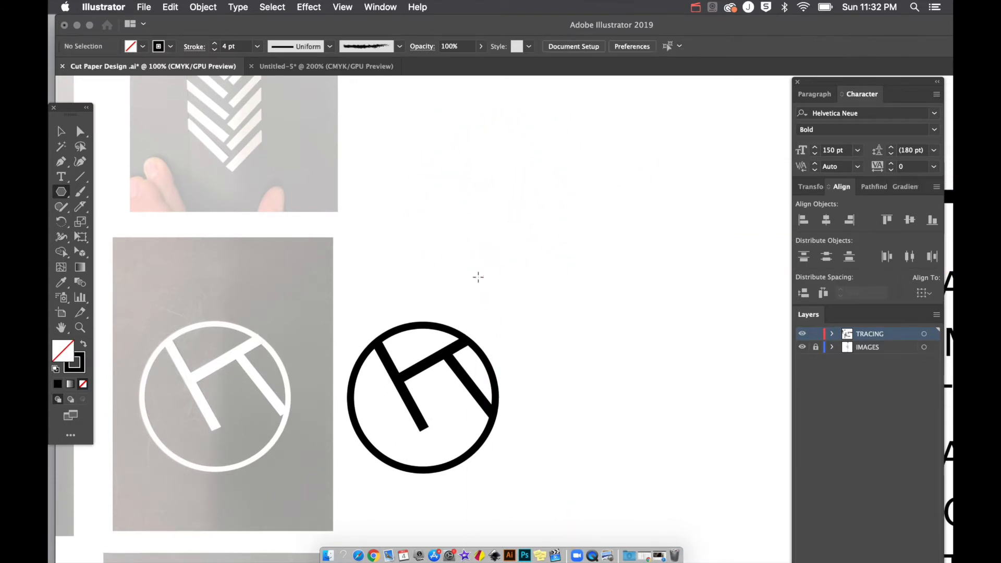
{"action": "left_click", "coordinate": [507, 222]}
{"action": "type", "text": "3"}
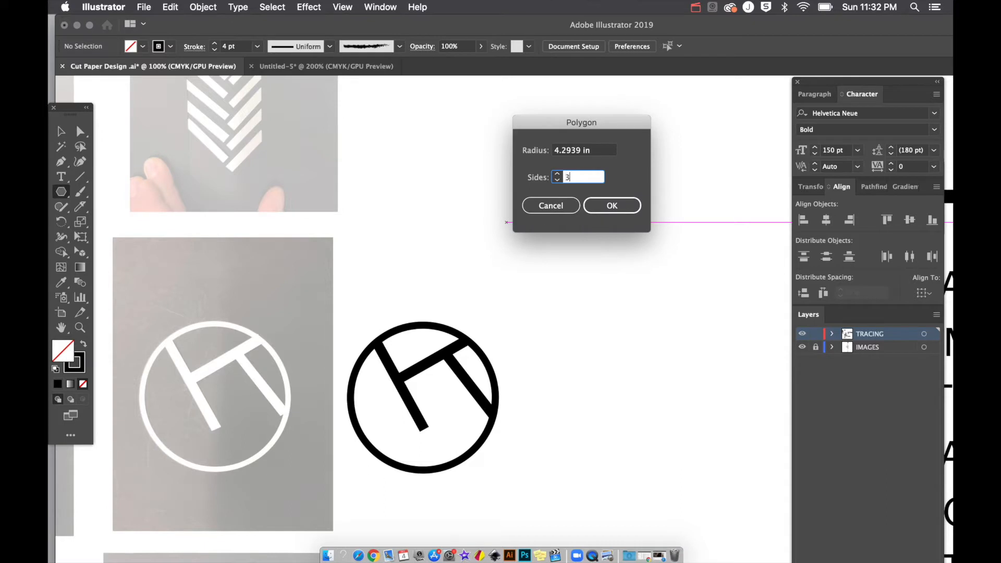
{"action": "left_click", "coordinate": [606, 210]}
{"action": "mouse_move", "coordinate": [577, 287]}
{"action": "left_mouse_down"}
{"action": "mouse_move", "coordinate": [603, 252]}
{"action": "mouse_move", "coordinate": [561, 200]}
{"action": "left_mouse_up"}
{"action": "left_click", "coordinate": [590, 189]}
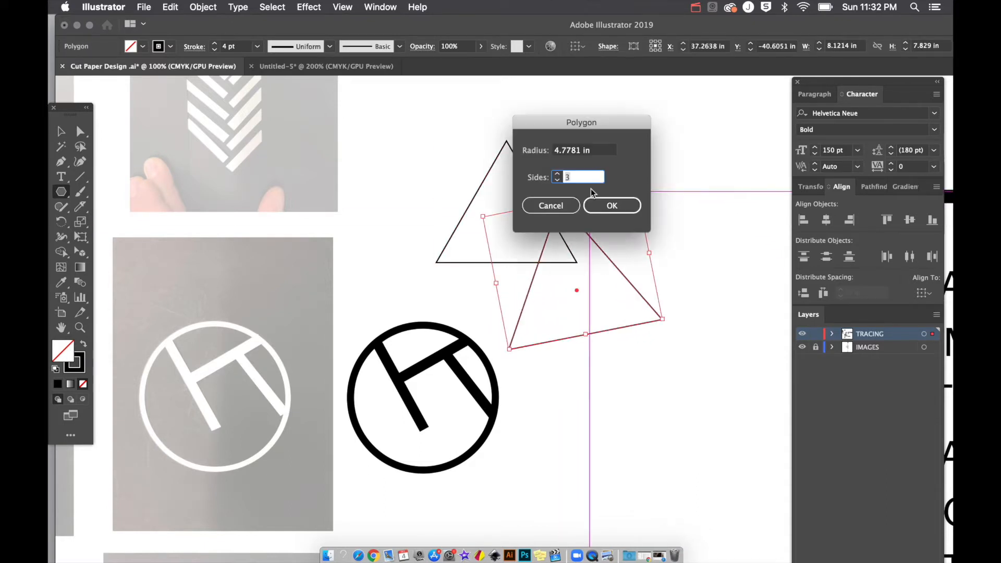
{"action": "left_click", "coordinate": [585, 153]}
{"action": "scroll", "coordinate": [585, 154], "scroll_direction": "up", "scroll_amount": 2}
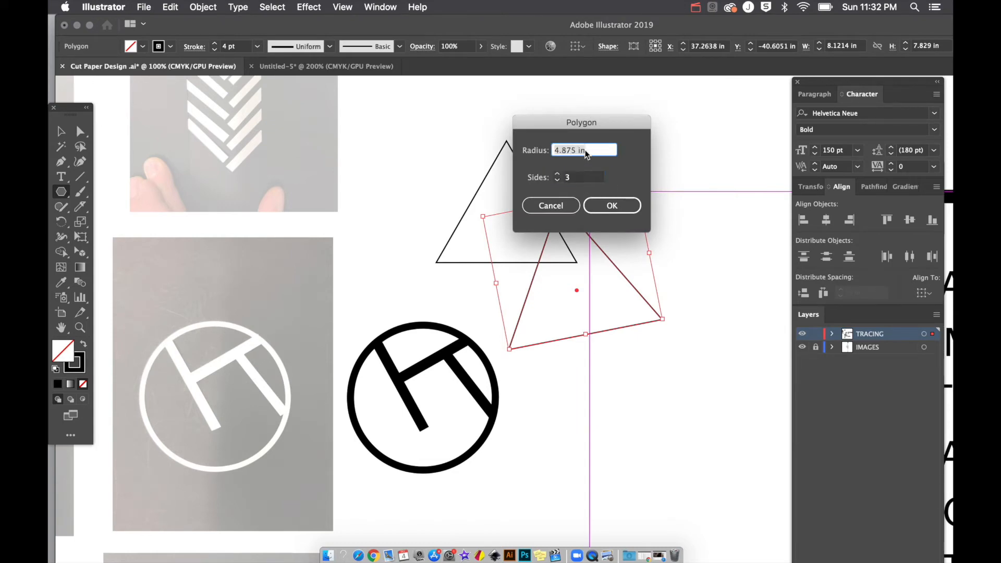
{"action": "left_click", "coordinate": [609, 205]}
{"action": "left_click_drag", "start_coordinate": [644, 272], "coordinate": [669, 178]}
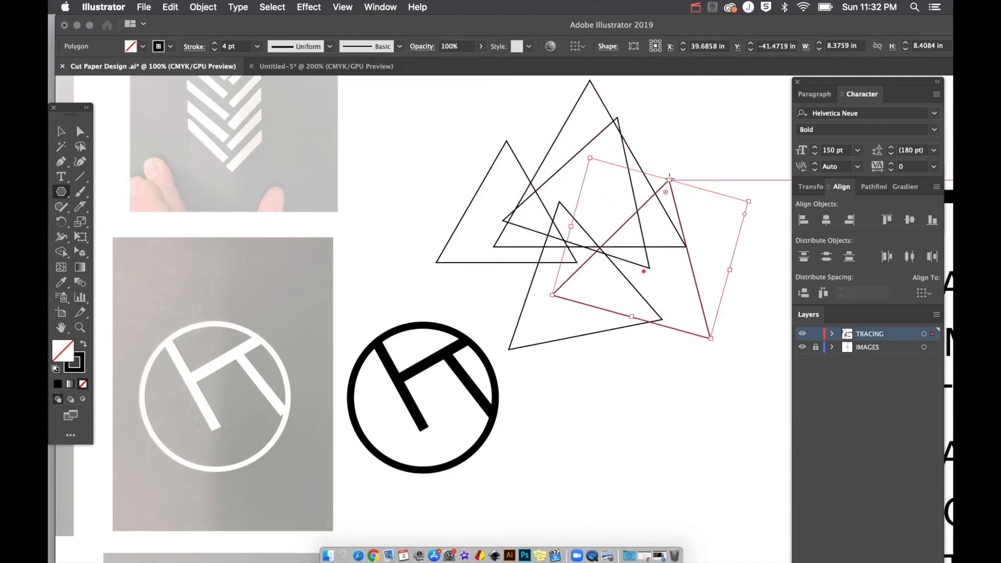
{"action": "scroll", "coordinate": [670, 178], "scroll_direction": "right", "scroll_amount": 3}
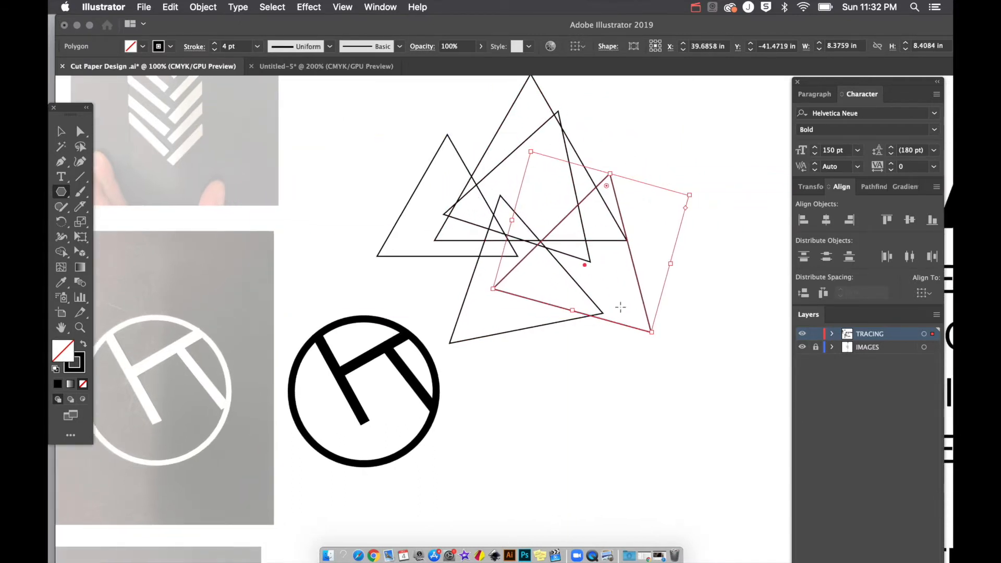
{"action": "key", "text": "v"}
{"action": "left_click_drag", "start_coordinate": [524, 229], "coordinate": [641, 284]}
{"action": "key", "text": "Delete"}
{"action": "scroll", "coordinate": [640, 284], "scroll_direction": "left", "scroll_amount": 6}
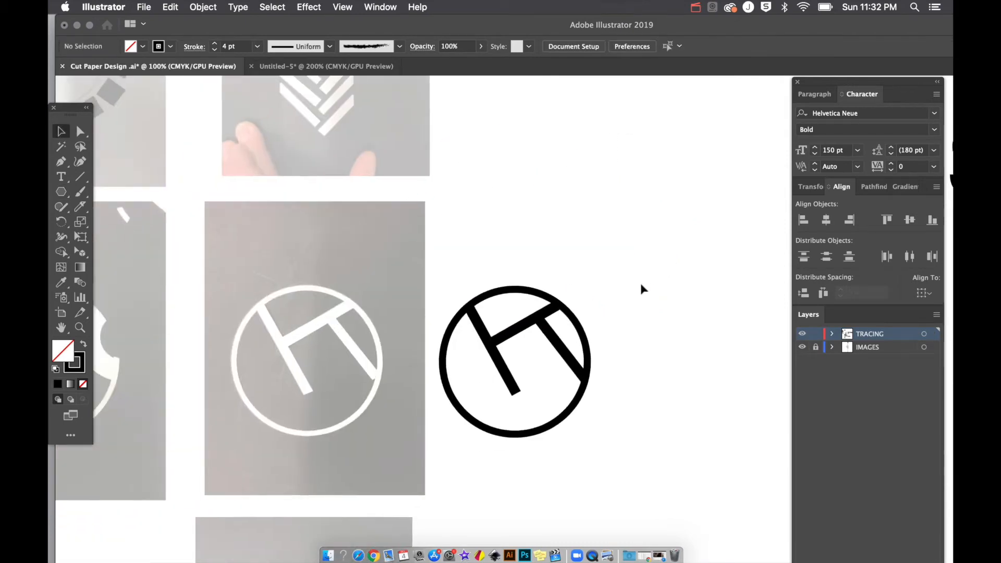
{"action": "scroll", "coordinate": [641, 284], "scroll_direction": "left", "scroll_amount": 5}
{"action": "key", "text": "l"}
Step: Draw circles over the ring's outer and 7.5305 in inner edges, then select both
{"action": "mouse_move", "coordinate": [368, 275]}
{"action": "left_mouse_down"}
{"action": "mouse_move", "coordinate": [498, 396]}
{"action": "mouse_move", "coordinate": [513, 423]}
{"action": "mouse_move", "coordinate": [502, 406]}
{"action": "left_mouse_up"}
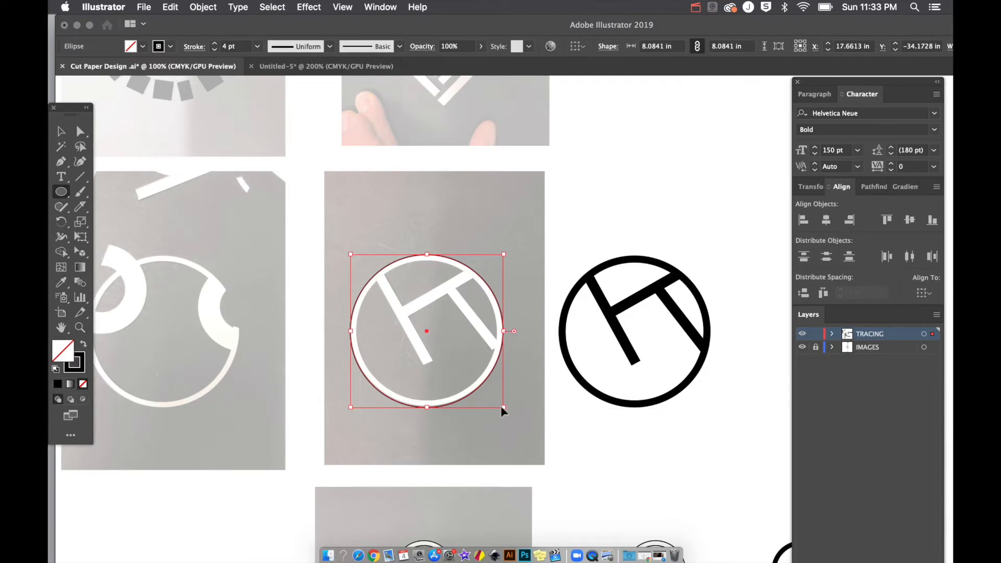
{"action": "key", "text": "super+="}
{"action": "scroll", "coordinate": [502, 407], "scroll_direction": "right", "scroll_amount": 4}
{"action": "scroll", "coordinate": [501, 407], "scroll_direction": "down", "scroll_amount": 2}
{"action": "scroll", "coordinate": [501, 407], "scroll_direction": "right", "scroll_amount": 1}
{"action": "mouse_move", "coordinate": [444, 367]}
{"action": "left_mouse_down"}
{"action": "mouse_move", "coordinate": [508, 386]}
{"action": "mouse_move", "coordinate": [563, 462]}
{"action": "mouse_move", "coordinate": [553, 479]}
{"action": "mouse_move", "coordinate": [522, 475]}
{"action": "left_mouse_up"}
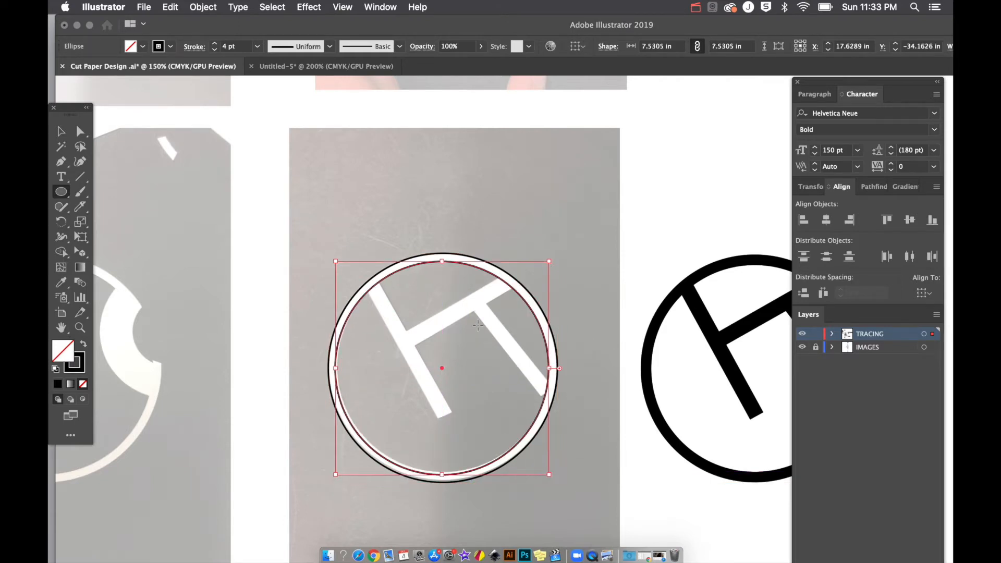
{"action": "key", "text": "v"}
{"action": "left_click", "coordinate": [536, 241]}
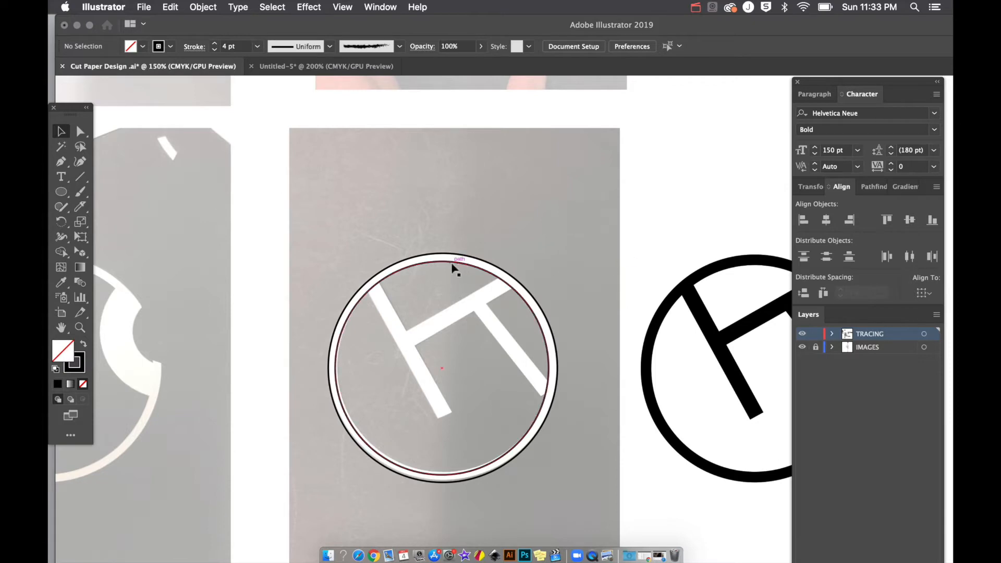
{"action": "left_click", "coordinate": [441, 253]}
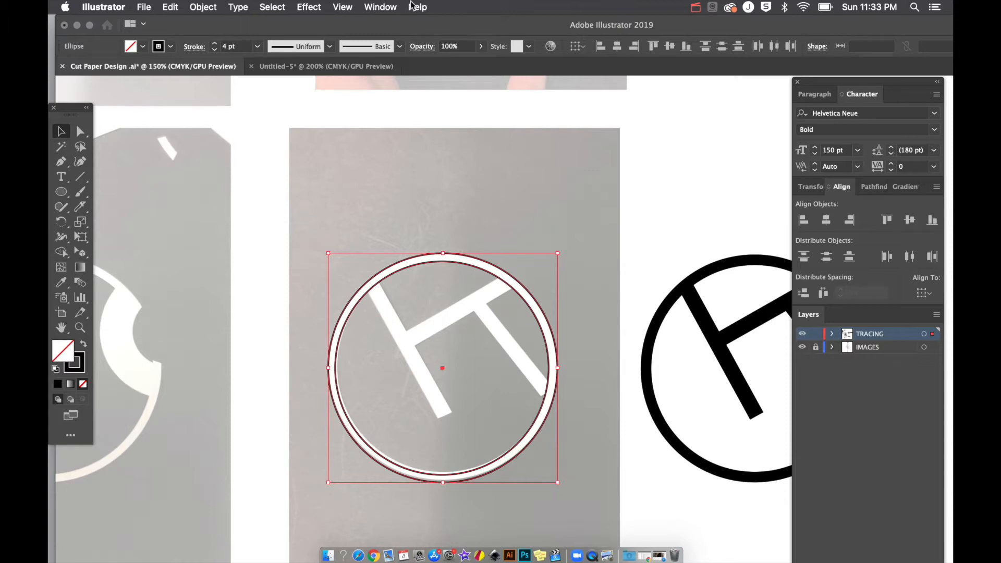
Step: Apply Horizontal and Vertical Align Center to the two ring circles, then deselect them
{"action": "left_click", "coordinate": [385, 7]}
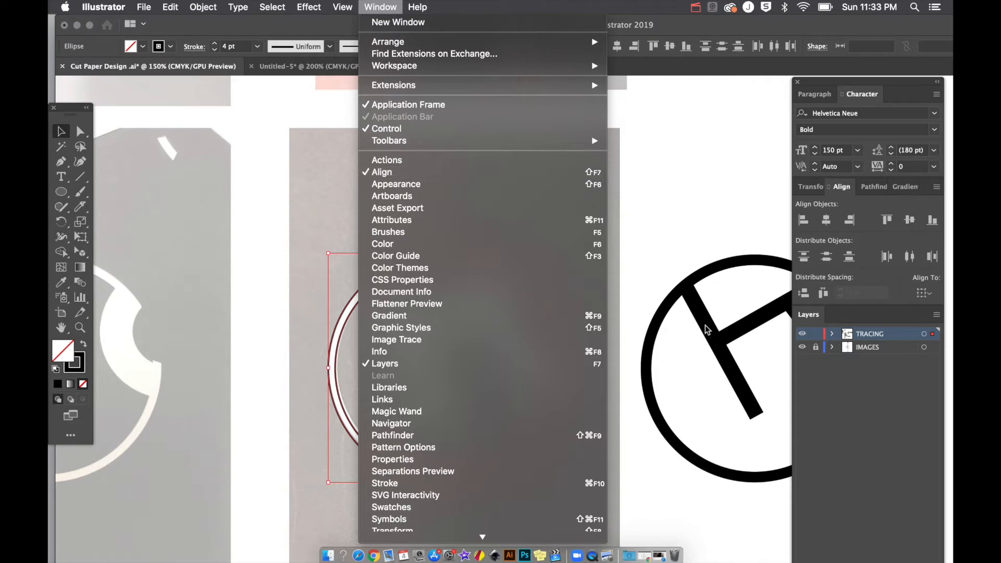
{"action": "left_click", "coordinate": [773, 398]}
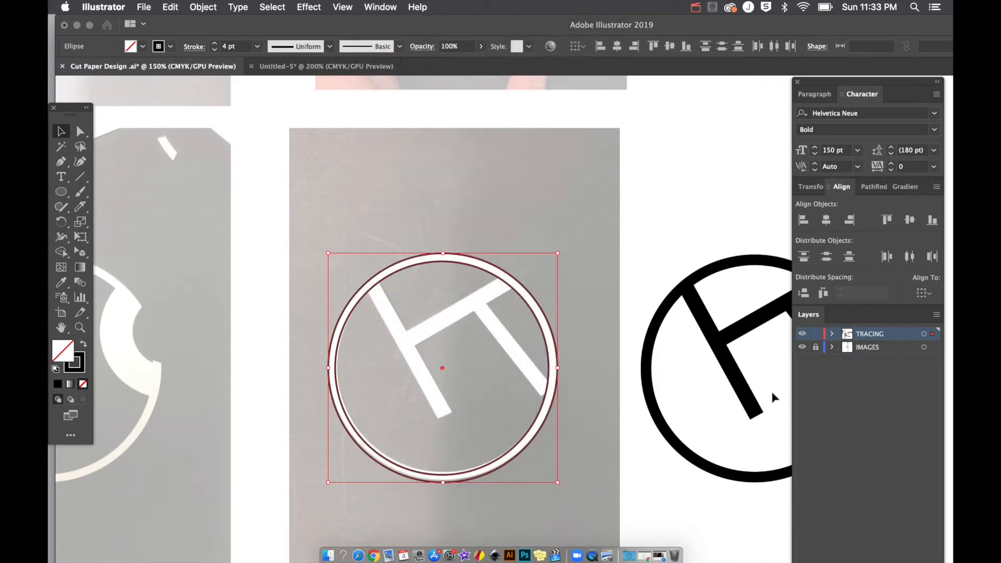
{"action": "left_click", "coordinate": [829, 223]}
{"action": "left_click", "coordinate": [910, 220]}
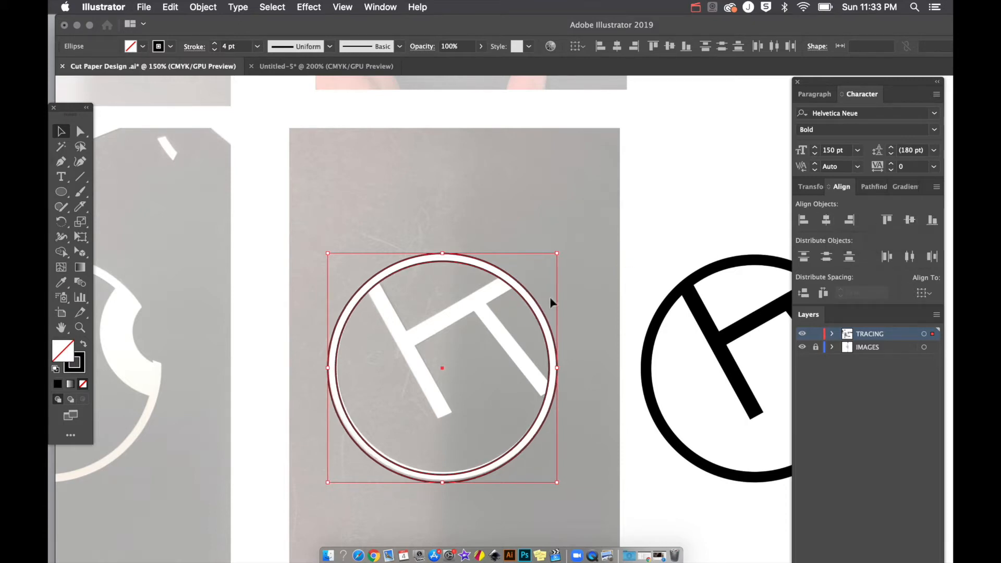
{"action": "left_click", "coordinate": [494, 231]}
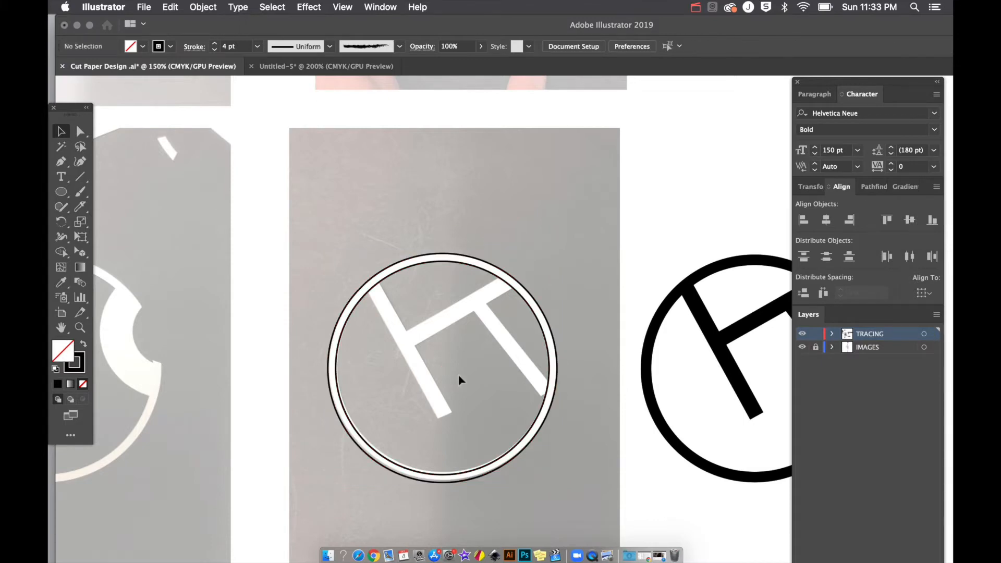
Step: Select both ring circles and group them with Cmd+G
{"action": "left_click_drag", "start_coordinate": [443, 261], "coordinate": [446, 299]}
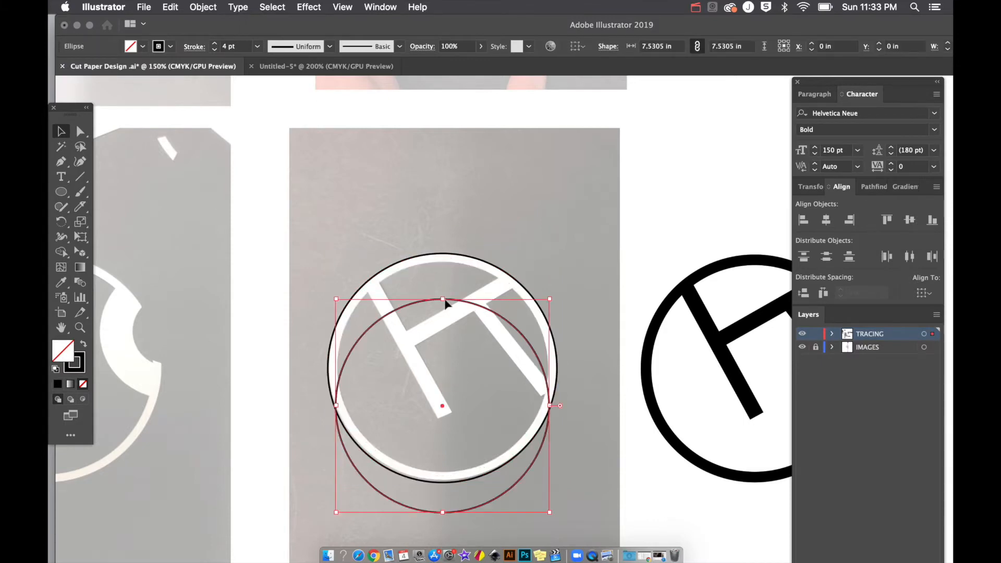
{"action": "key", "text": "super+z"}
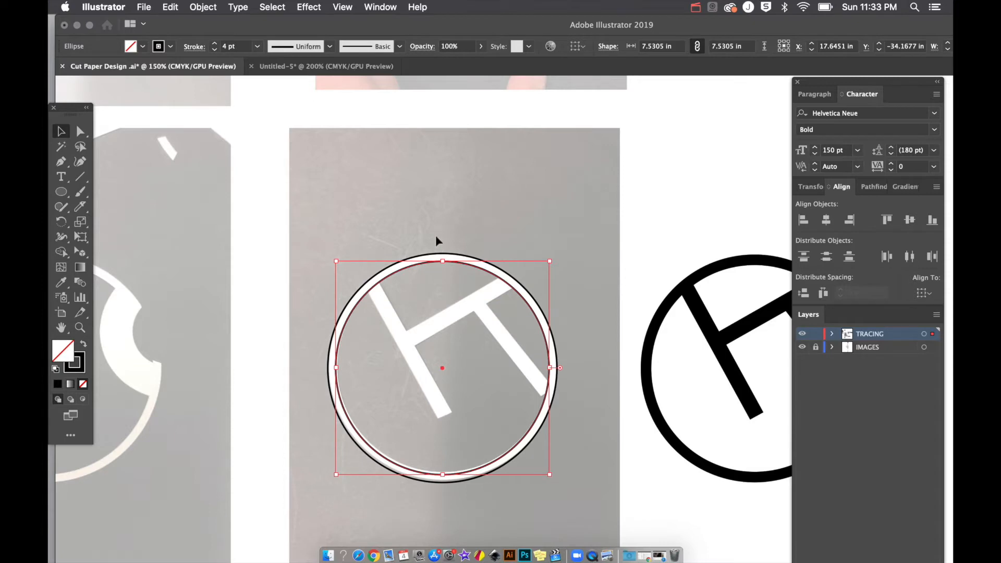
{"action": "left_click_drag", "start_coordinate": [436, 235], "coordinate": [453, 298]}
{"action": "key", "text": "super+g"}
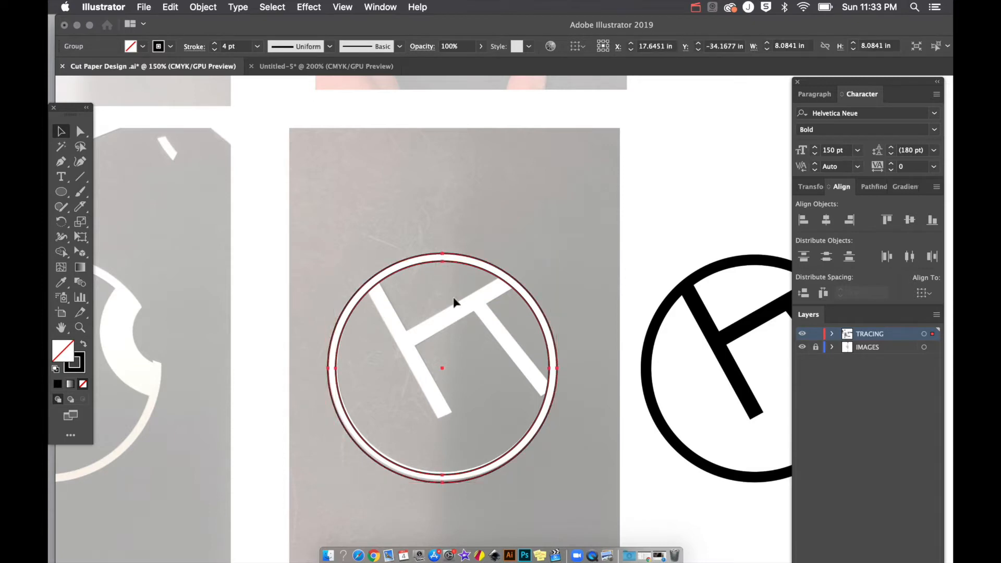
{"action": "right_click", "coordinate": [437, 265]}
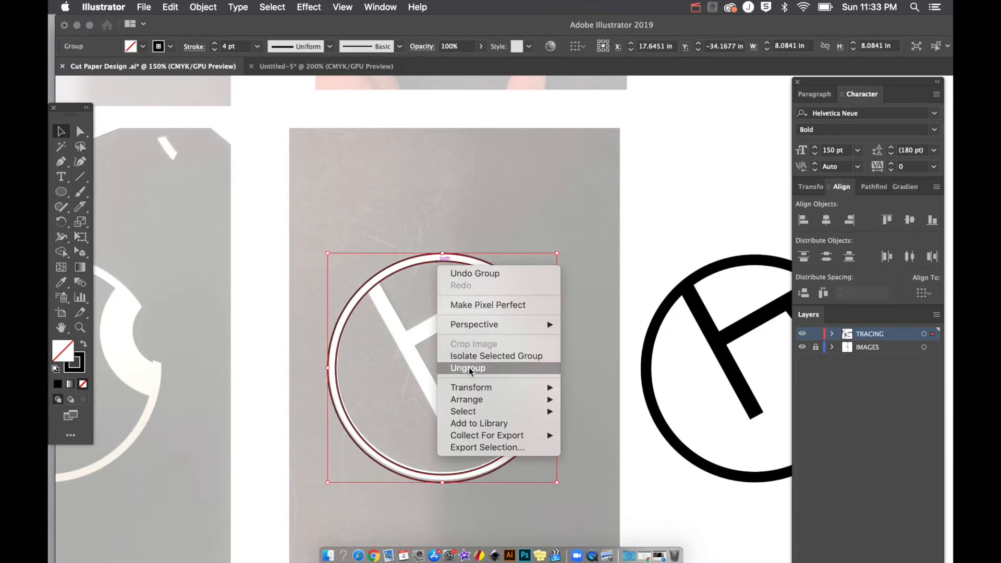
{"action": "left_click", "coordinate": [478, 210]}
{"action": "left_click", "coordinate": [469, 224]}
{"action": "left_click_drag", "start_coordinate": [459, 255], "coordinate": [459, 272]}
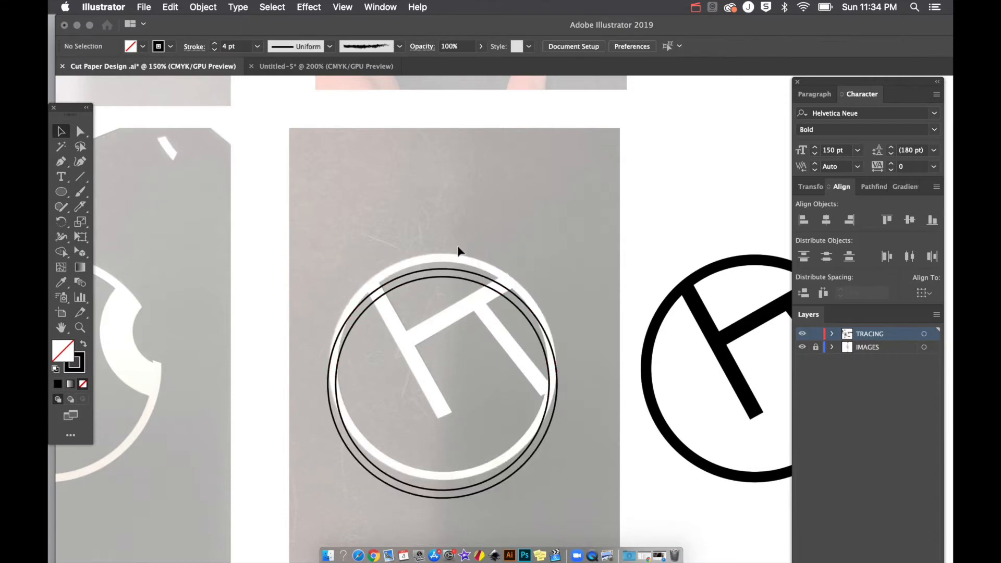
{"action": "key", "text": "super+z"}
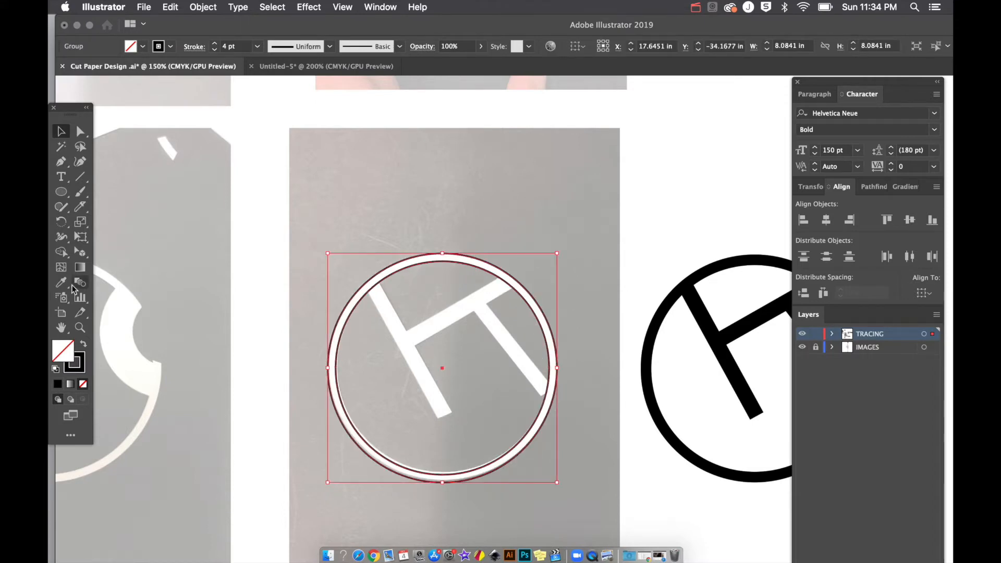
Step: Swap fill and stroke so the circle group is solid black with no outline
{"action": "left_click", "coordinate": [82, 346]}
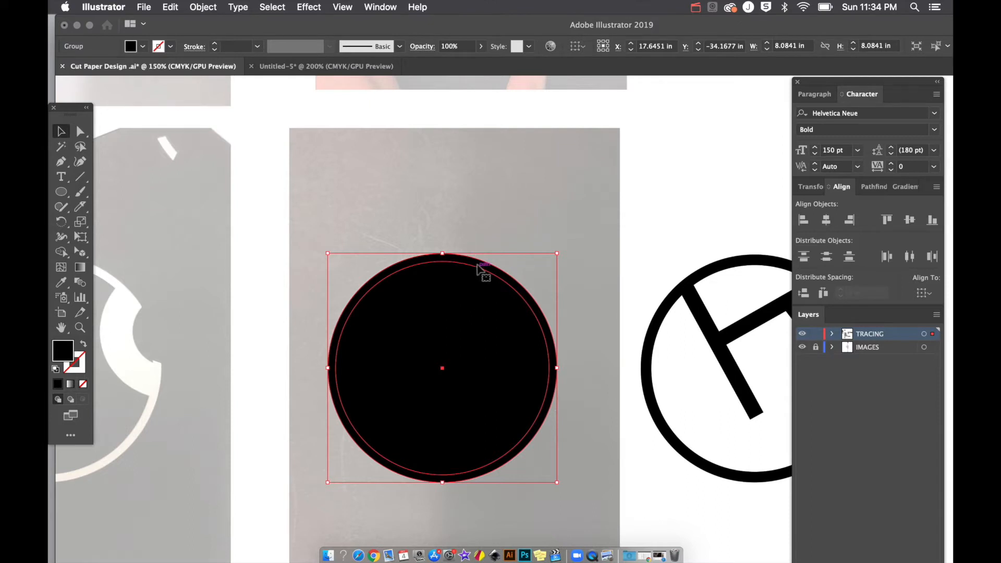
{"action": "left_click", "coordinate": [483, 226]}
{"action": "key", "text": "super+z"}
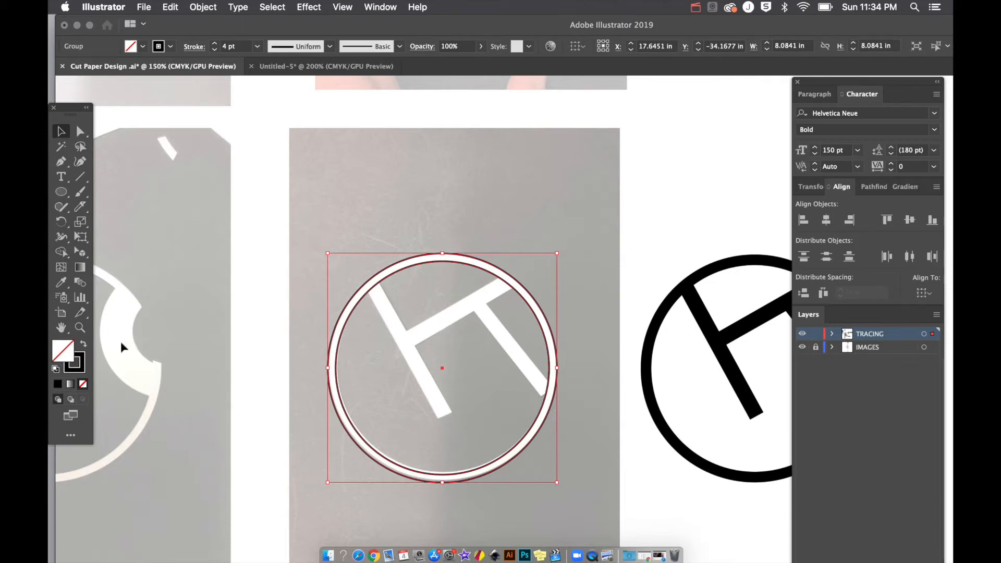
{"action": "left_click", "coordinate": [83, 345]}
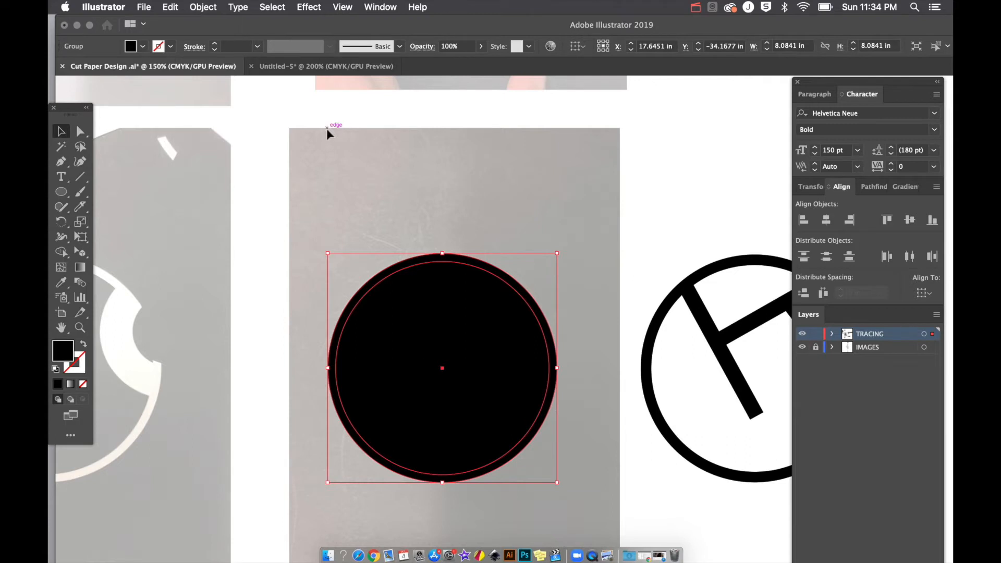
Step: Make the two black circles a compound-path ring with Cmd+8
{"action": "key", "text": "super+8"}
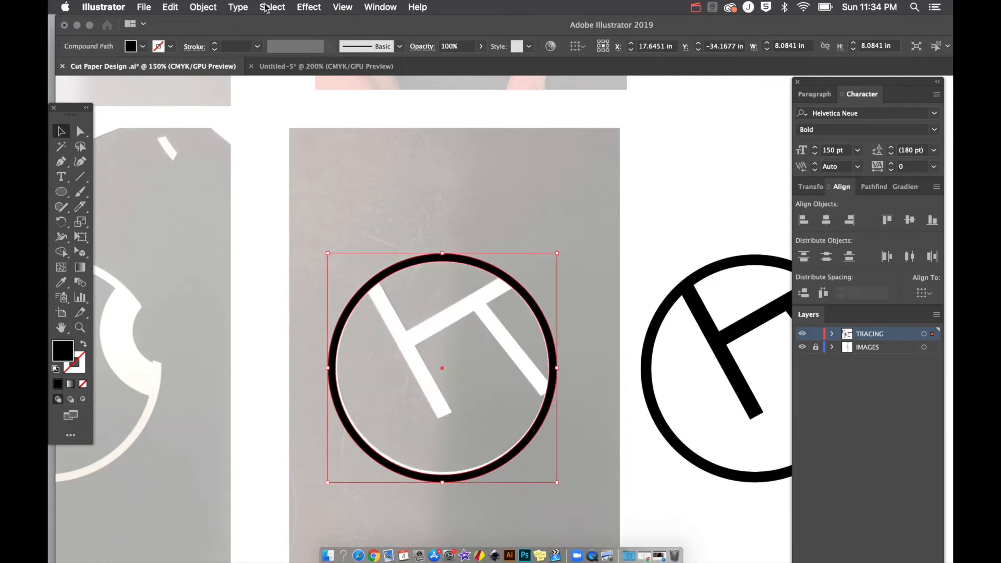
{"action": "left_click", "coordinate": [202, 7]}
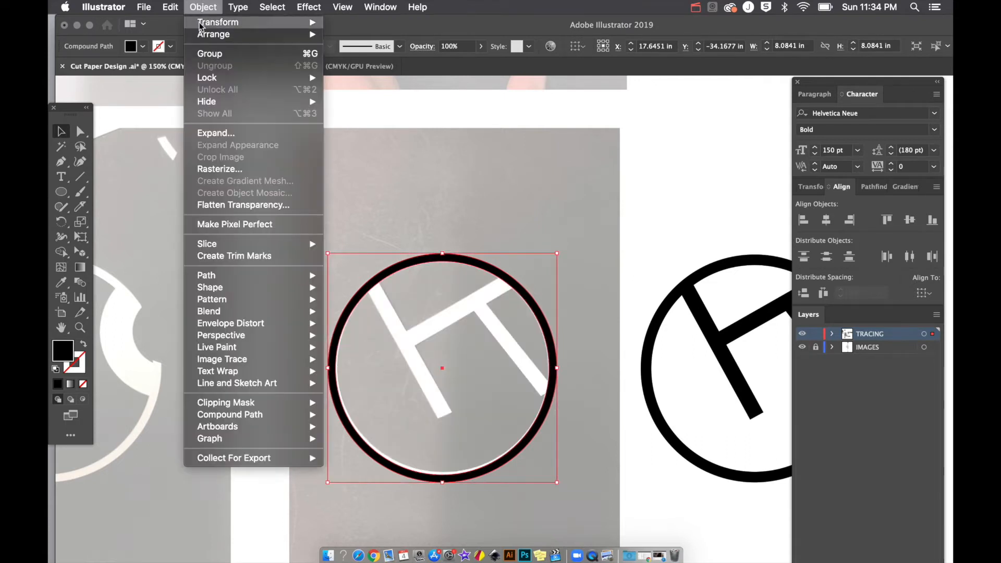
{"action": "mouse_move", "coordinate": [238, 420]}
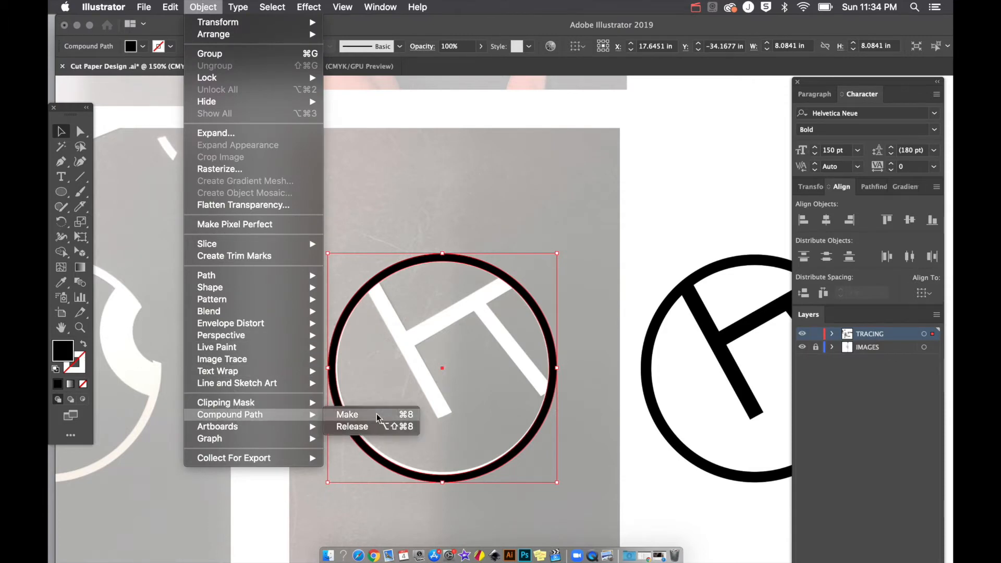
{"action": "left_click", "coordinate": [409, 155]}
{"action": "scroll", "coordinate": [409, 152], "scroll_direction": "right", "scroll_amount": 10}
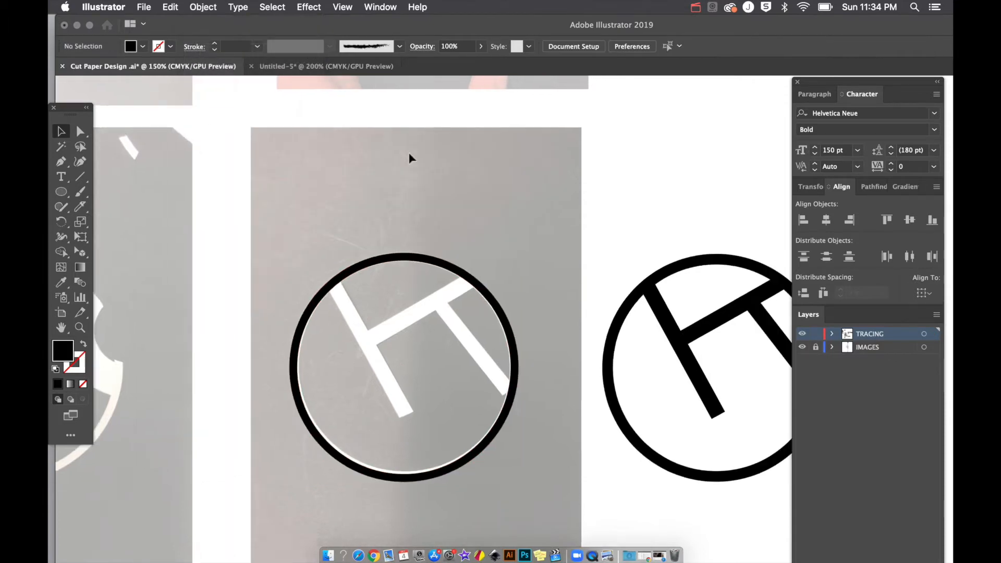
{"action": "left_click_drag", "start_coordinate": [259, 322], "coordinate": [501, 287]}
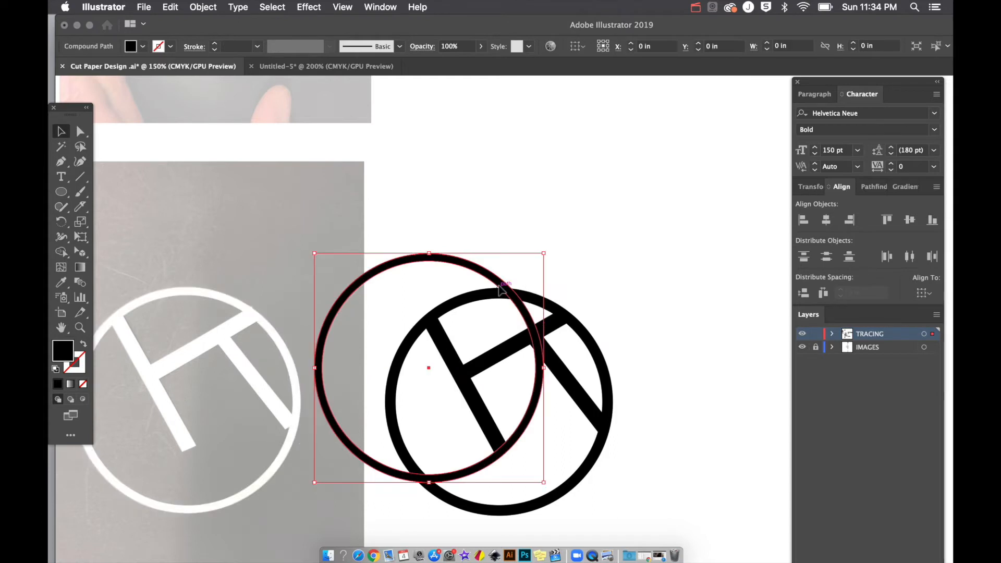
{"action": "key", "text": "super+z"}
Step: Draw a new circle above the black H circle and punch a square hole through it
{"action": "key", "text": "l"}
{"action": "mouse_move", "coordinate": [496, 159]}
{"action": "left_mouse_down"}
{"action": "mouse_move", "coordinate": [550, 198]}
{"action": "mouse_move", "coordinate": [625, 287]}
{"action": "left_mouse_up"}
{"action": "key", "text": "m"}
{"action": "left_click_drag", "start_coordinate": [556, 204], "coordinate": [595, 243]}
{"action": "key", "text": "v"}
{"action": "left_click_drag", "start_coordinate": [640, 194], "coordinate": [553, 244]}
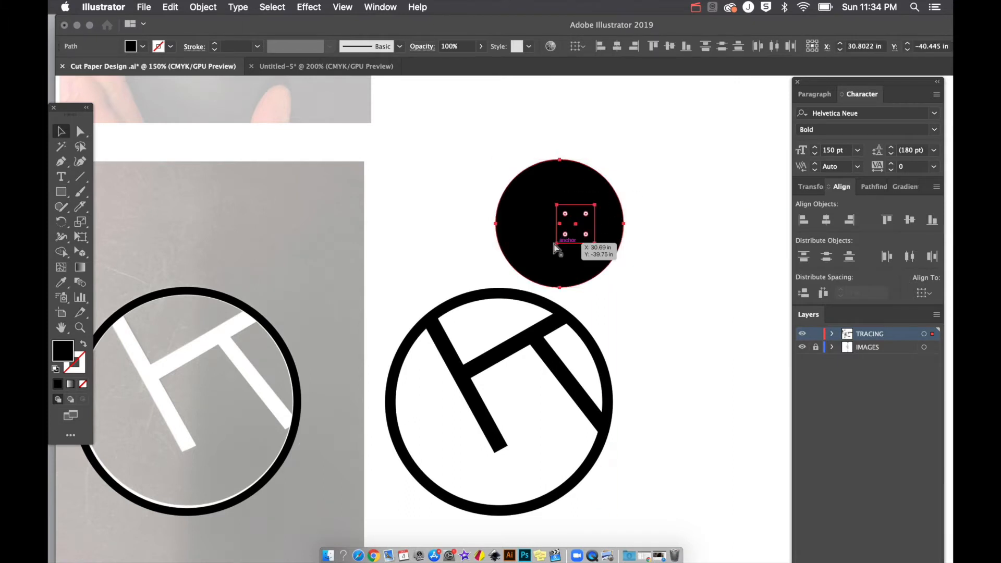
{"action": "key", "text": "super+8"}
{"action": "left_click_drag", "start_coordinate": [544, 202], "coordinate": [513, 164]}
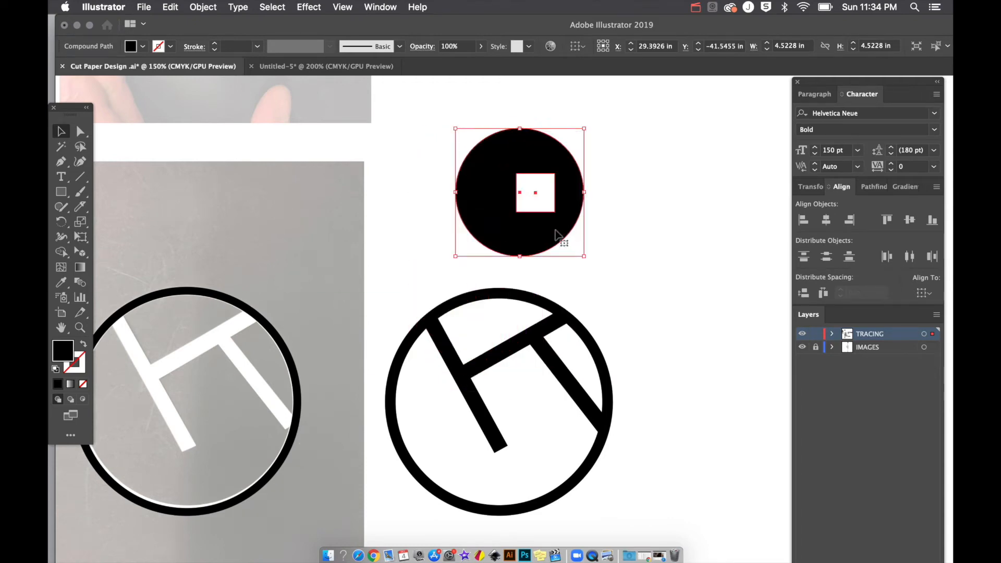
Step: In isolation mode, stretch the circle's square hole into a tall rectangular slot
{"action": "double_click", "coordinate": [557, 235]}
{"action": "left_click", "coordinate": [554, 215]}
{"action": "left_click_drag", "start_coordinate": [555, 212], "coordinate": [533, 221]}
{"action": "left_click_drag", "start_coordinate": [531, 173], "coordinate": [531, 153]}
{"action": "double_click", "coordinate": [612, 217]}
Step: Draw a text box beside the slotted circle
{"action": "scroll", "coordinate": [612, 217], "scroll_direction": "right", "scroll_amount": 4}
{"action": "key", "text": "p"}
{"action": "key", "text": "t"}
{"action": "left_click_drag", "start_coordinate": [514, 163], "coordinate": [585, 234]}
Step: Type the letters BP and expand the text into solid letter shapes
{"action": "type", "text": "P"}
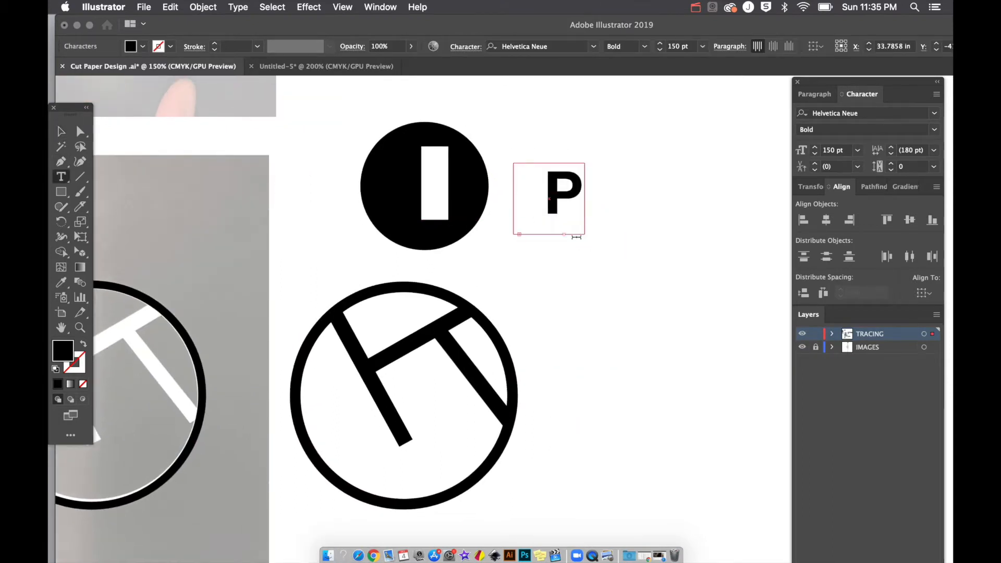
{"action": "left_click", "coordinate": [61, 132]}
{"action": "left_click", "coordinate": [197, 7]}
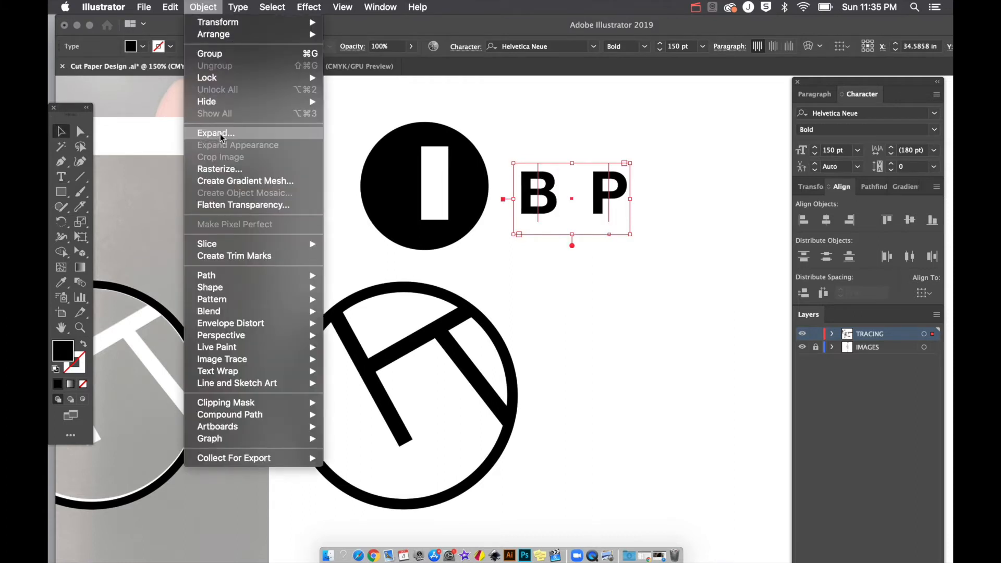
{"action": "left_click", "coordinate": [220, 134]}
{"action": "left_click", "coordinate": [663, 394]}
{"action": "left_click", "coordinate": [599, 225]}
{"action": "key", "text": "super+equal"}
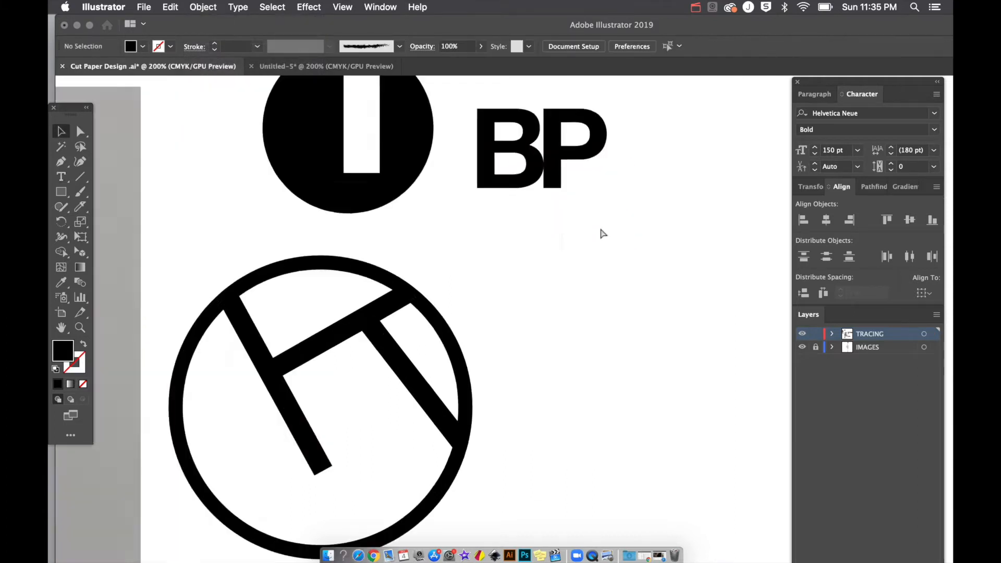
{"action": "key", "text": "super+equal"}
{"action": "scroll", "coordinate": [599, 230], "scroll_direction": "up", "scroll_amount": 5}
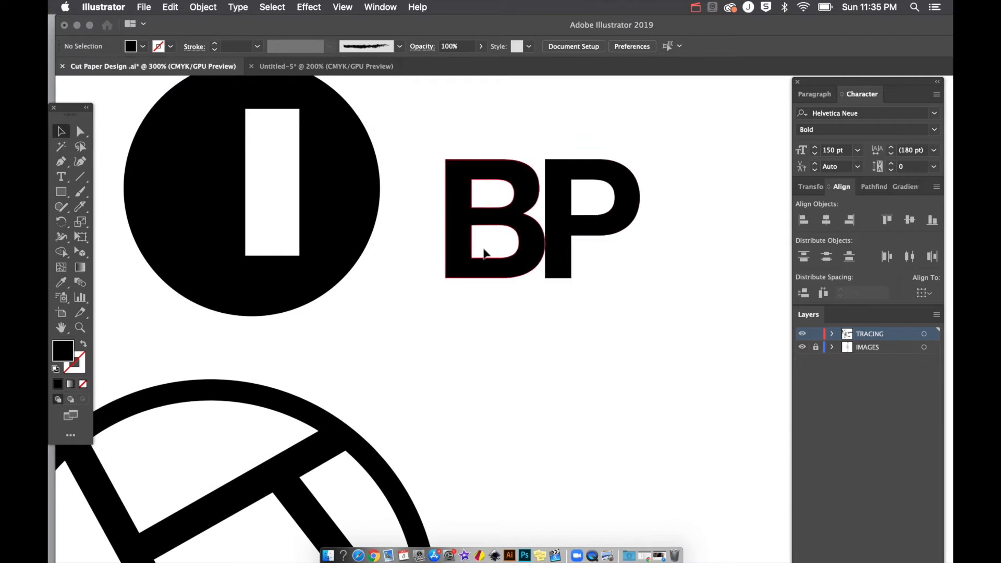
Step: Nudge the P's inner hole to the left
{"action": "left_click", "coordinate": [590, 229]}
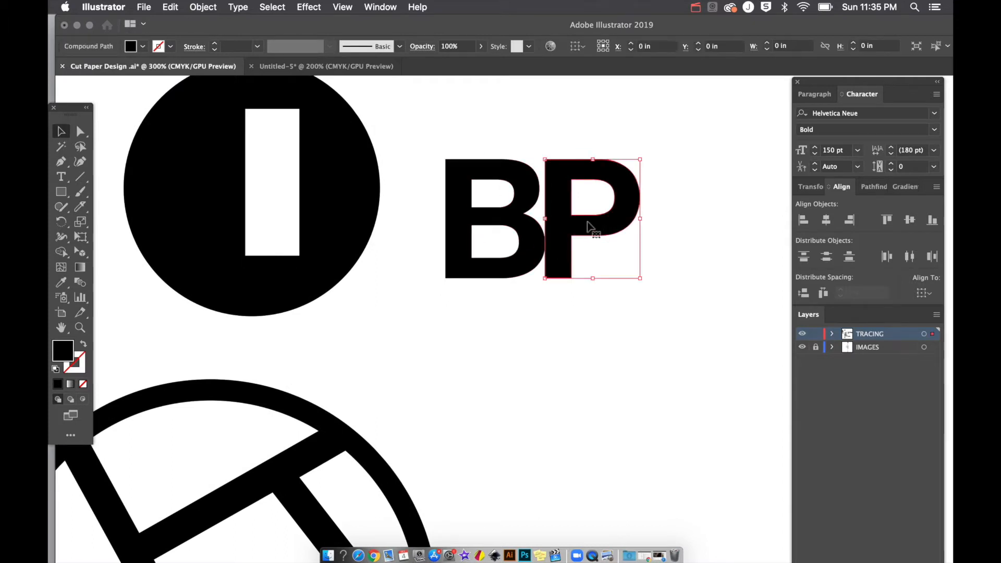
{"action": "double_click", "coordinate": [591, 225]}
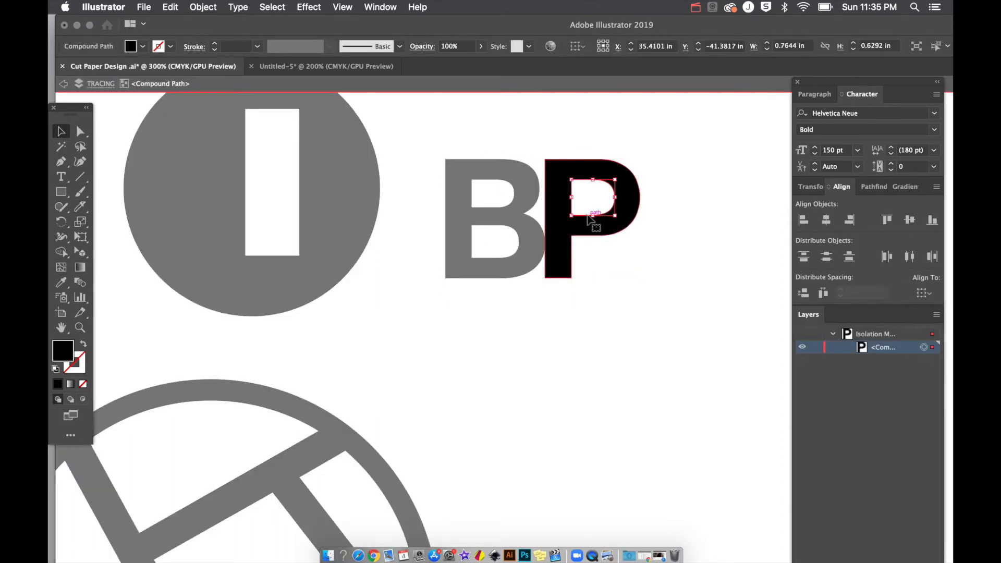
{"action": "key", "text": "shift+Left"}
{"action": "key", "text": "shift+Left"}
{"action": "key", "text": "shift+Left"}
{"action": "key", "text": "Left"}
{"action": "key", "text": "Left"}
{"action": "key", "text": "Left"}
{"action": "key", "text": "Left"}
{"action": "double_click", "coordinate": [630, 280]}
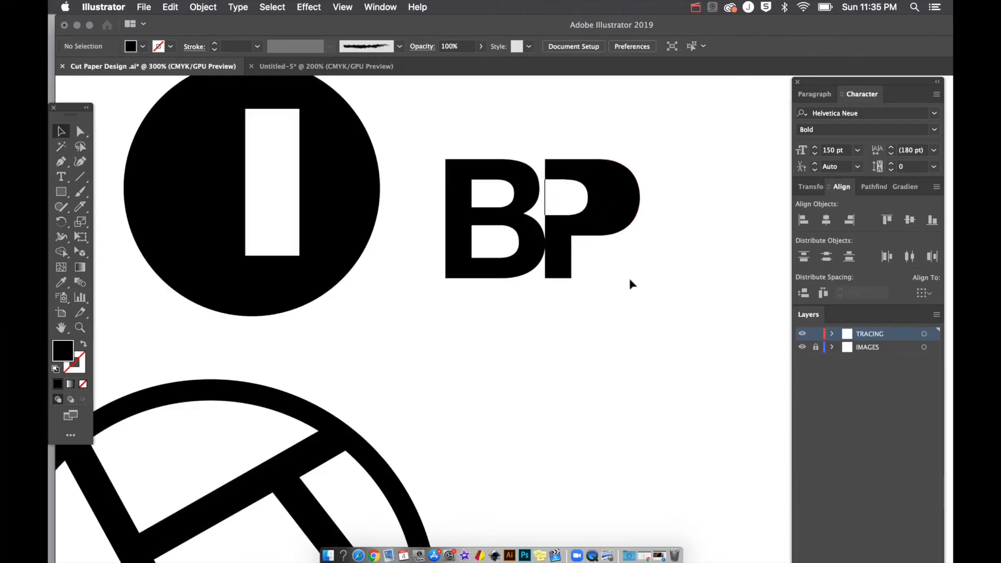
Step: Move the B's upper hole down onto the lower one to fill it in
{"action": "left_click", "coordinate": [568, 223]}
{"action": "double_click", "coordinate": [500, 215]}
{"action": "left_click", "coordinate": [500, 210]}
{"action": "left_click_drag", "start_coordinate": [501, 210], "coordinate": [502, 254]}
{"action": "double_click", "coordinate": [514, 363]}
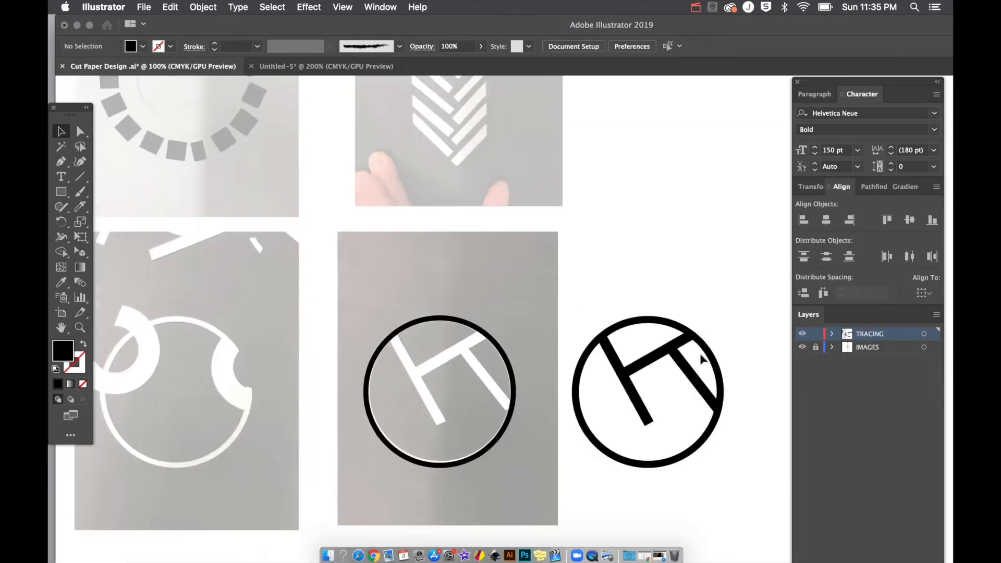
Step: Zoom in on the H circle and delete the old black ring tracing
{"action": "scroll", "coordinate": [702, 360], "scroll_direction": "left", "scroll_amount": 2}
{"action": "key", "text": "super+equal"}
{"action": "key", "text": "super+equal"}
{"action": "scroll", "coordinate": [473, 330], "scroll_direction": "left", "scroll_amount": 5}
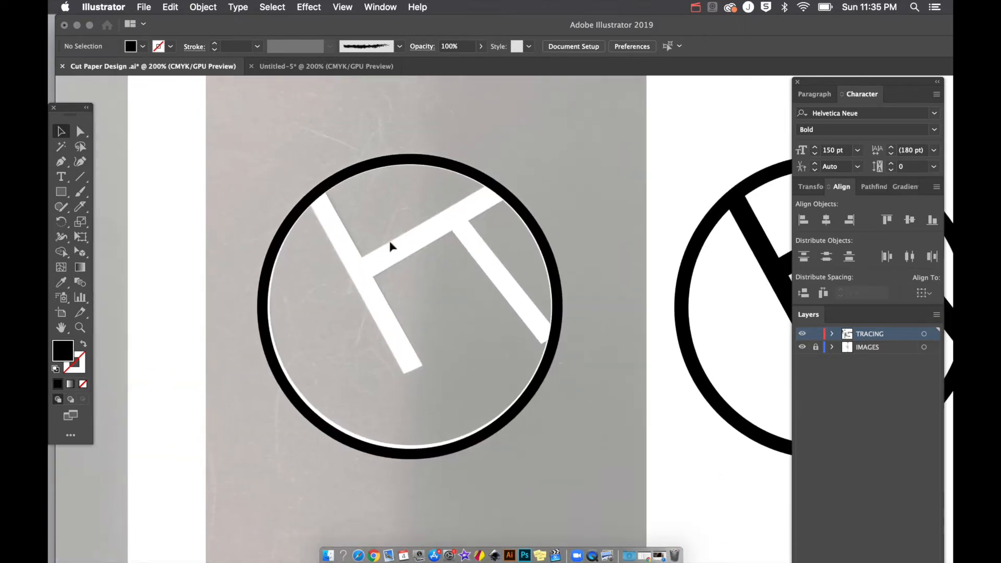
{"action": "scroll", "coordinate": [412, 230], "scroll_direction": "up", "scroll_amount": 2}
{"action": "scroll", "coordinate": [412, 229], "scroll_direction": "right", "scroll_amount": 1}
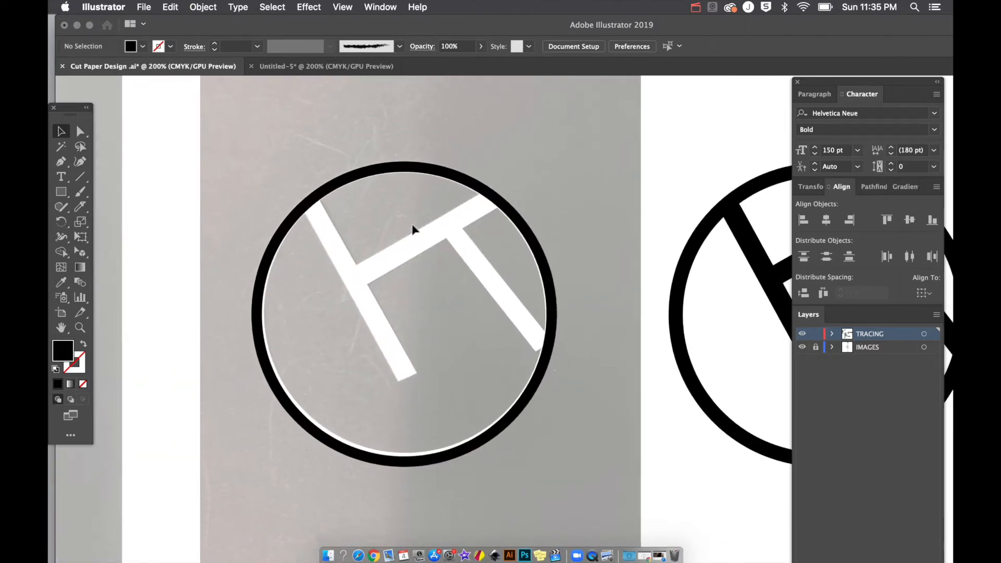
{"action": "left_click", "coordinate": [391, 171]}
{"action": "key", "text": "Delete"}
Step: Draw an unfilled 8.05 in circle along the white ring's outer edge
{"action": "key", "text": "l"}
{"action": "left_click_drag", "start_coordinate": [373, 167], "coordinate": [557, 359]}
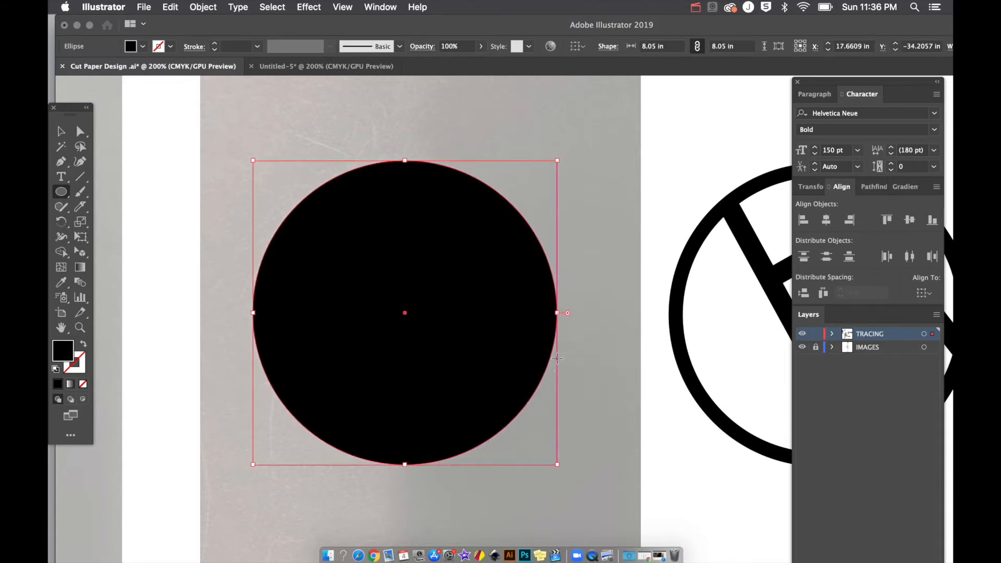
{"action": "left_click", "coordinate": [83, 346]}
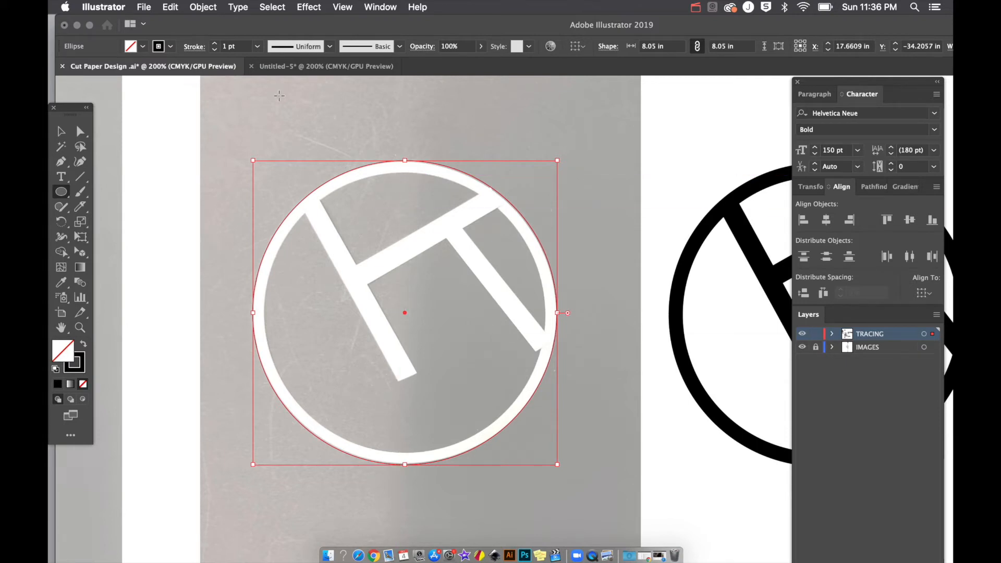
Step: Open Object > Path > Offset Path beside the artwork with Preview on
{"action": "left_click", "coordinate": [210, 7]}
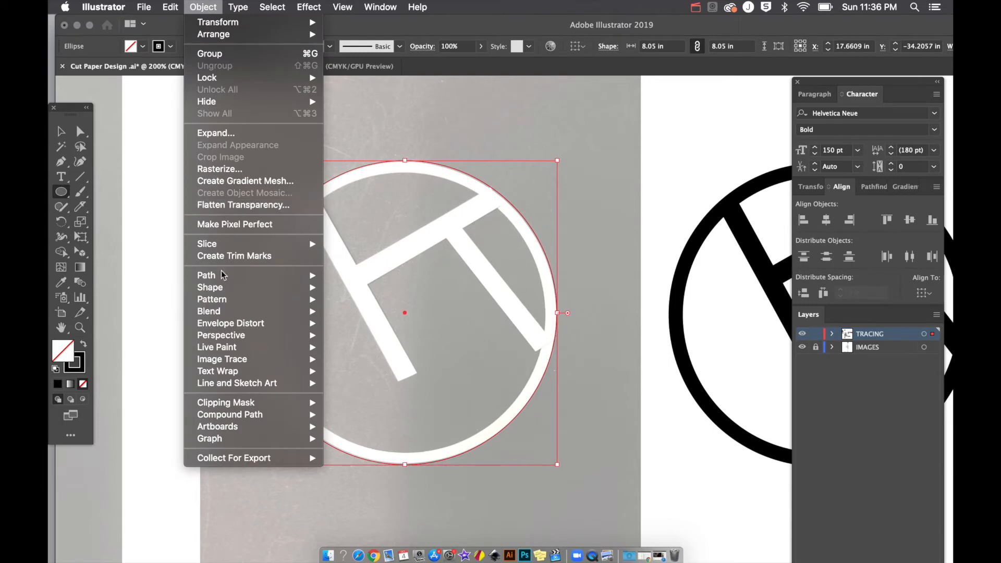
{"action": "mouse_move", "coordinate": [221, 278]}
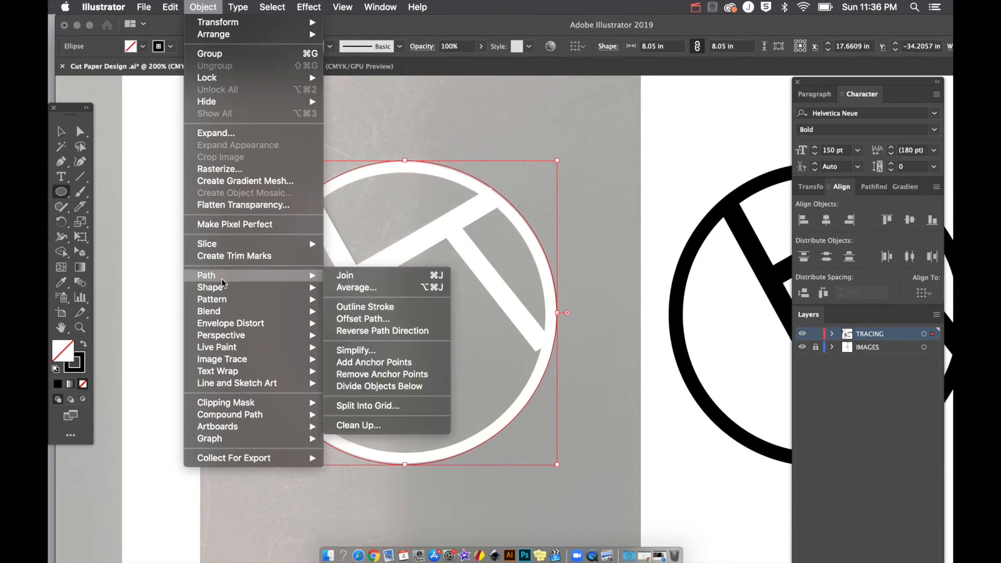
{"action": "left_click", "coordinate": [355, 319]}
{"action": "left_click_drag", "start_coordinate": [872, 142], "coordinate": [621, 169]}
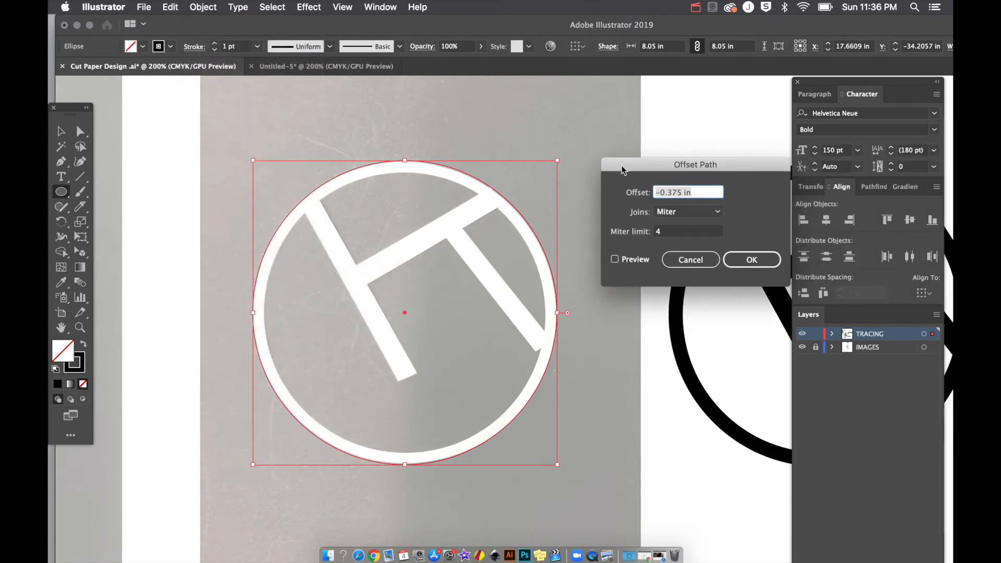
{"action": "left_click", "coordinate": [630, 258]}
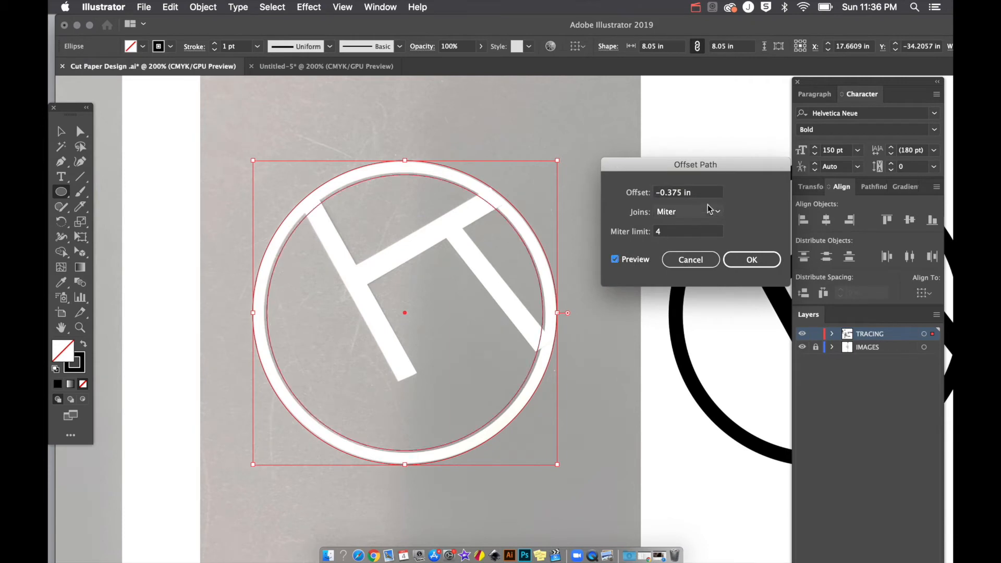
{"action": "left_click", "coordinate": [698, 193]}
Step: Set the offset to -0.375 in and confirm the inset circle
{"action": "scroll", "coordinate": [698, 193], "scroll_direction": "up", "scroll_amount": 8}
{"action": "scroll", "coordinate": [698, 193], "scroll_direction": "down", "scroll_amount": 15}
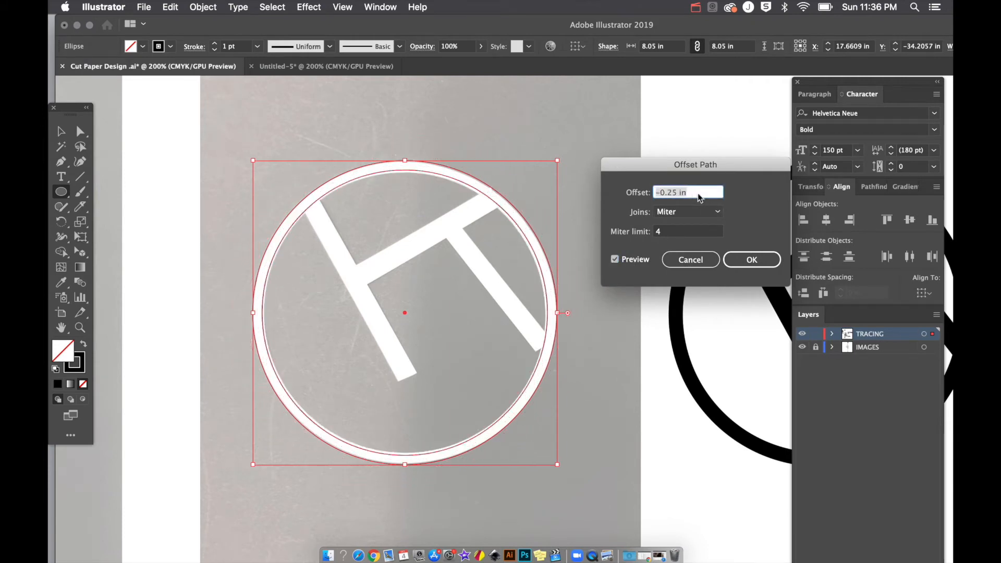
{"action": "scroll", "coordinate": [698, 193], "scroll_direction": "up", "scroll_amount": 8}
{"action": "scroll", "coordinate": [697, 193], "scroll_direction": "down", "scroll_amount": 8}
{"action": "scroll", "coordinate": [698, 193], "scroll_direction": "up", "scroll_amount": 12}
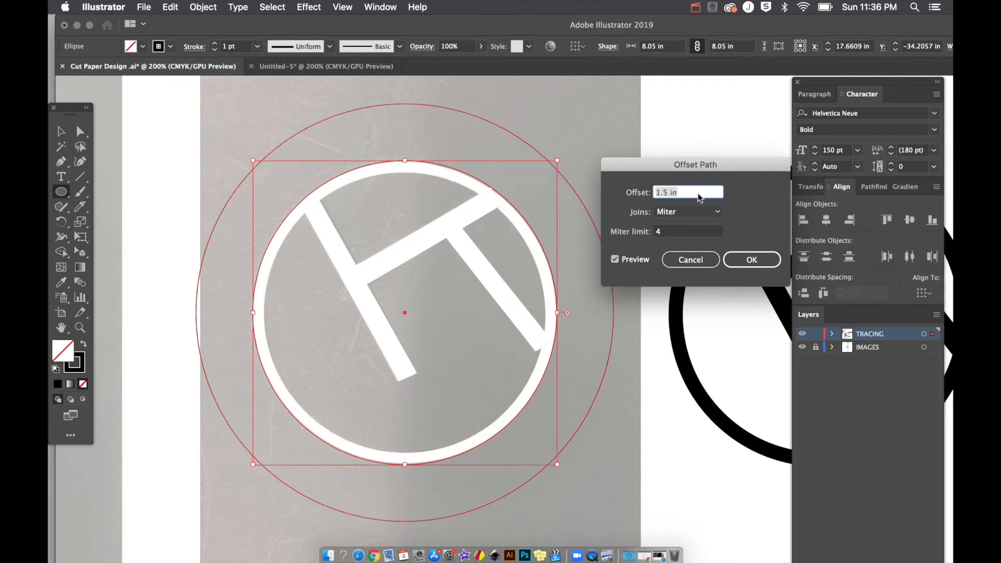
{"action": "scroll", "coordinate": [698, 193], "scroll_direction": "down", "scroll_amount": 3}
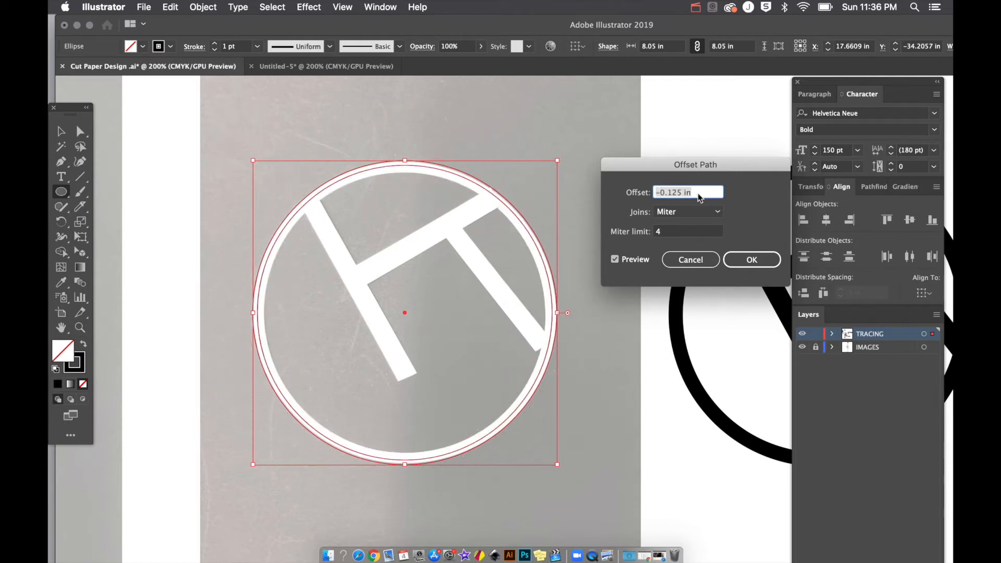
{"action": "scroll", "coordinate": [698, 193], "scroll_direction": "down", "scroll_amount": 2}
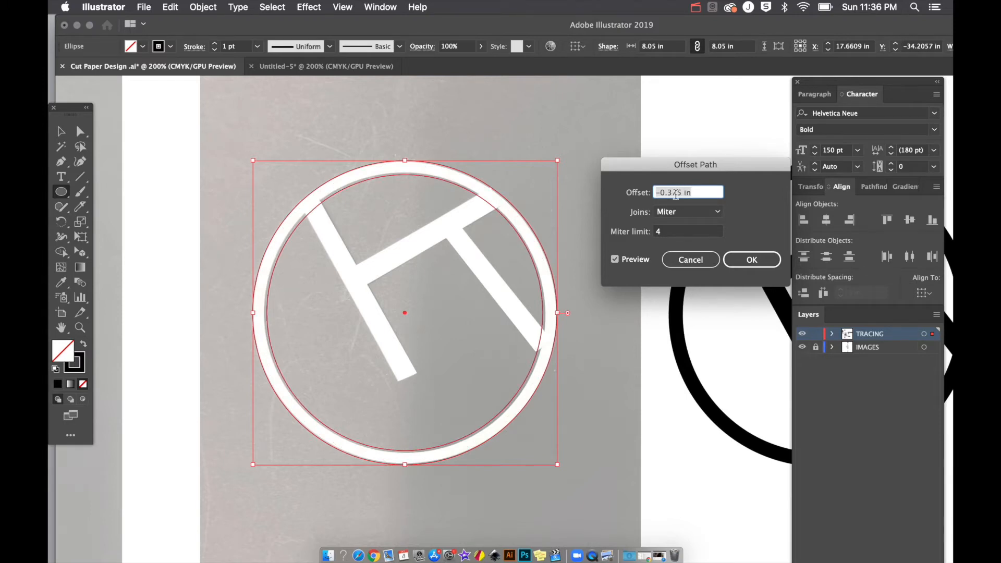
{"action": "scroll", "coordinate": [676, 194], "scroll_direction": "up", "scroll_amount": 1}
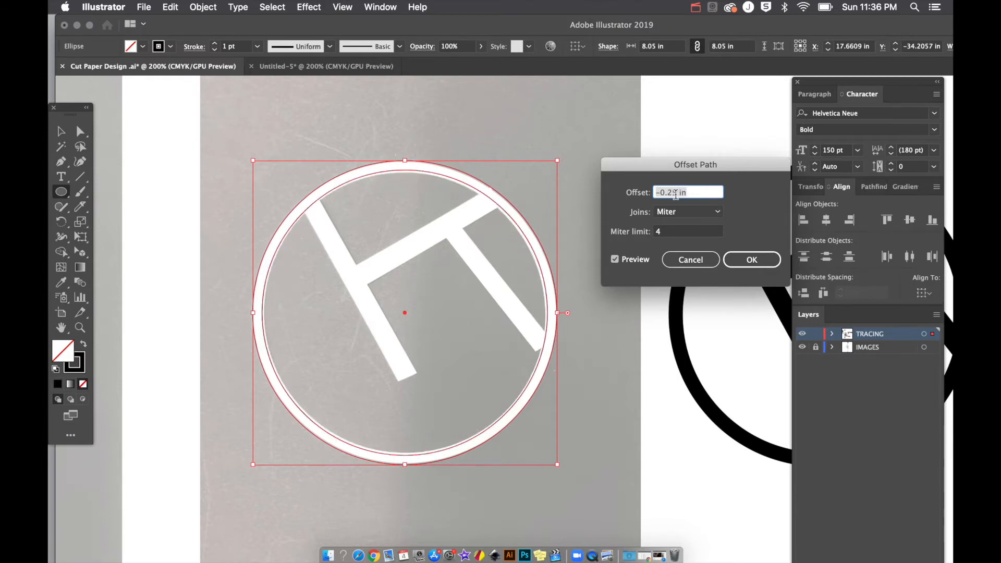
{"action": "scroll", "coordinate": [676, 194], "scroll_direction": "up", "scroll_amount": 1}
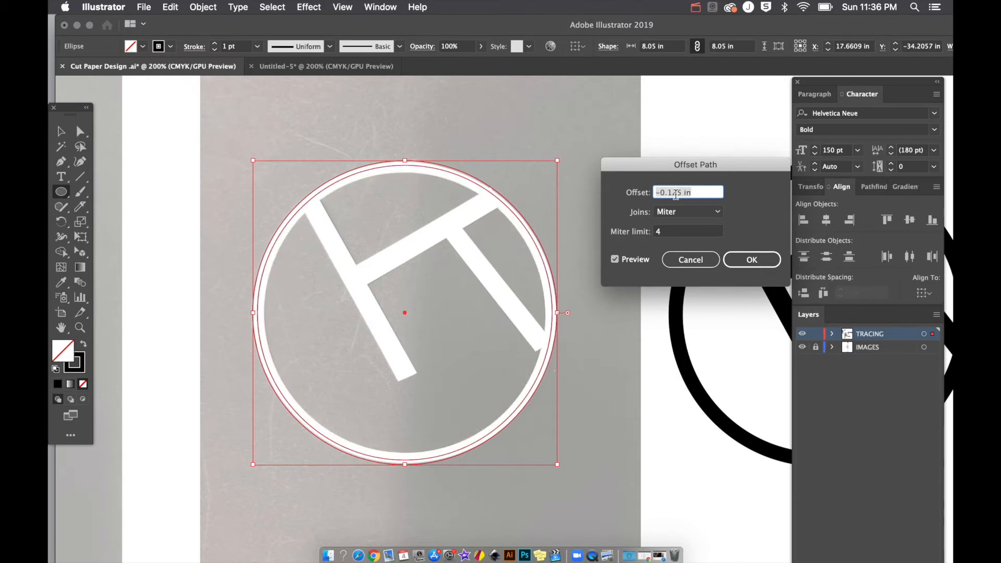
{"action": "scroll", "coordinate": [682, 191], "scroll_direction": "down", "scroll_amount": 2}
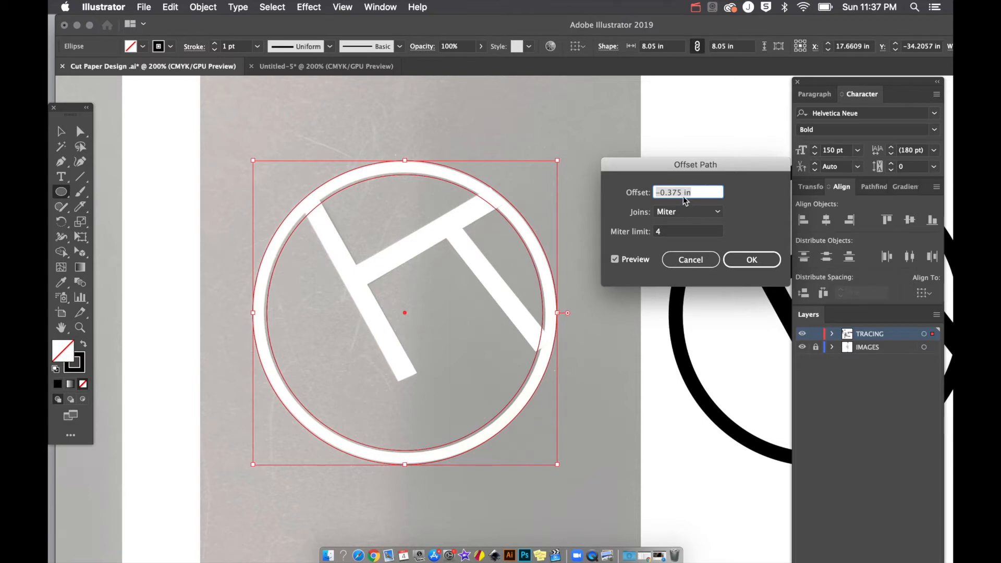
{"action": "key", "text": "Return"}
Step: Select both the outer and inset circles together
{"action": "key", "text": "v"}
{"action": "left_click", "coordinate": [449, 125]}
{"action": "left_click_drag", "start_coordinate": [434, 134], "coordinate": [440, 237]}
Step: Swap the circles' fill and stroke to check the ring, restore outlines, and deselect
{"action": "left_click", "coordinate": [85, 348]}
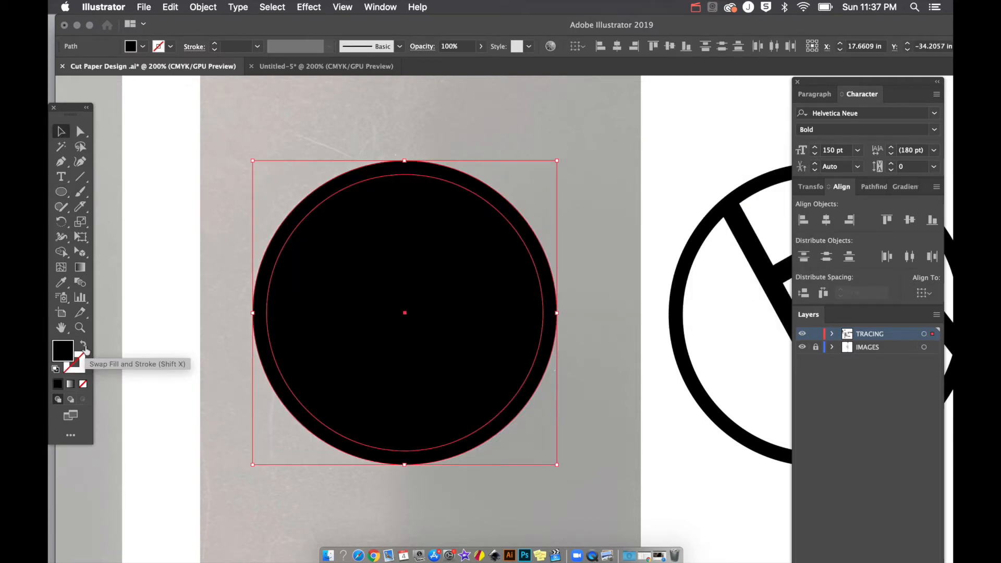
{"action": "key", "text": "shift+x"}
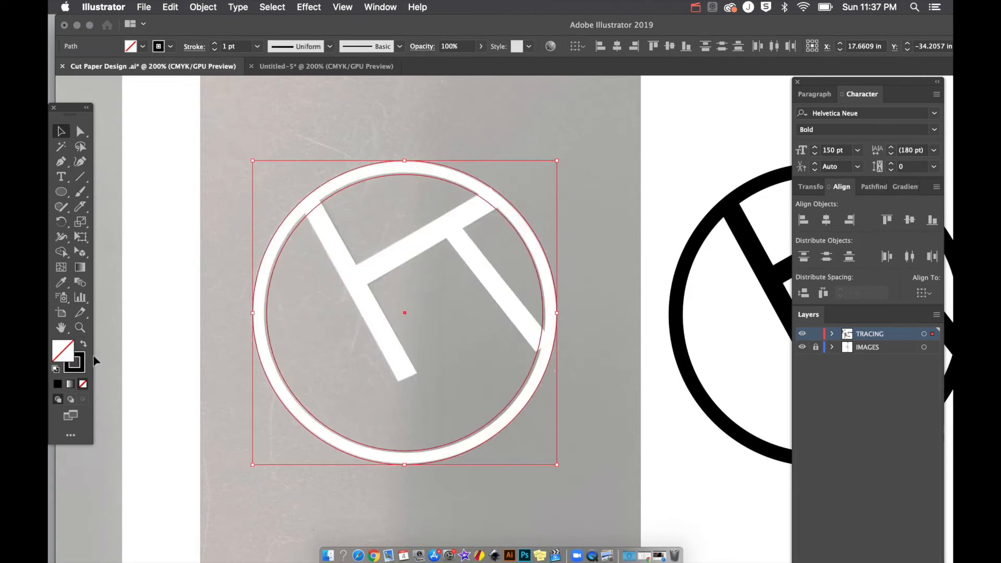
{"action": "left_click", "coordinate": [280, 178]}
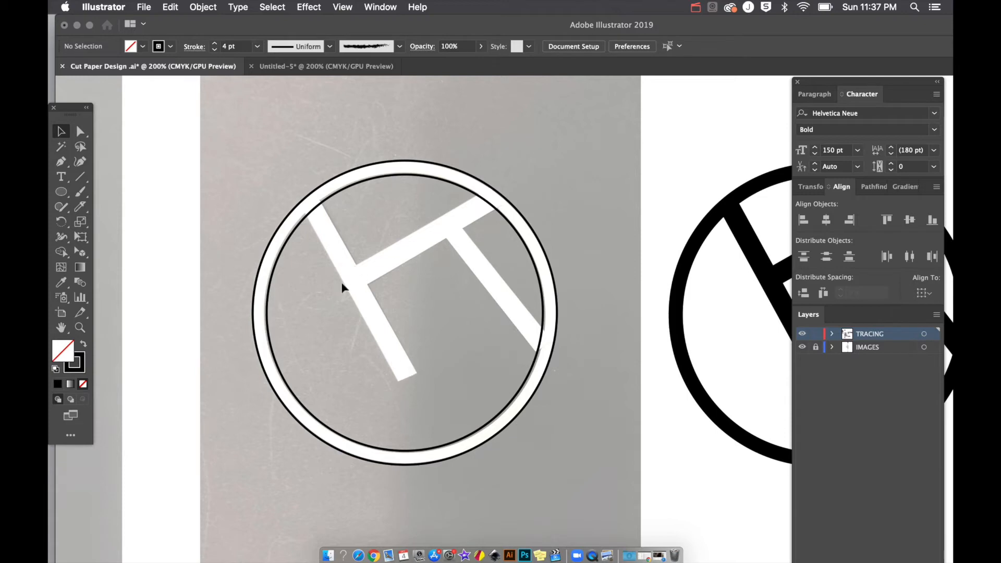
Step: Draw a thin bar over the crossbar, try rotating it, then delete the misaligned bar
{"action": "key", "text": "m"}
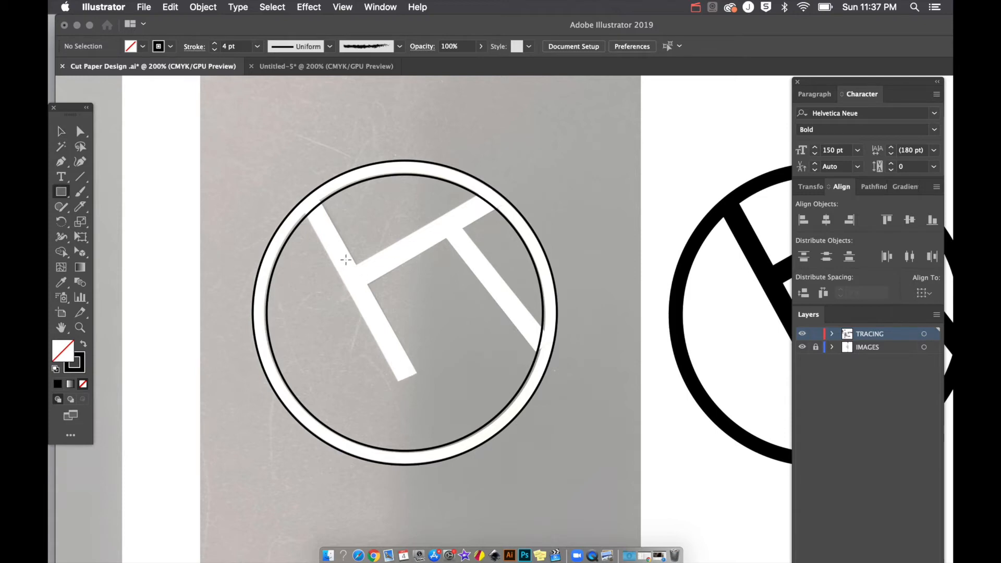
{"action": "left_click_drag", "start_coordinate": [346, 259], "coordinate": [573, 259]}
{"action": "key", "text": "v"}
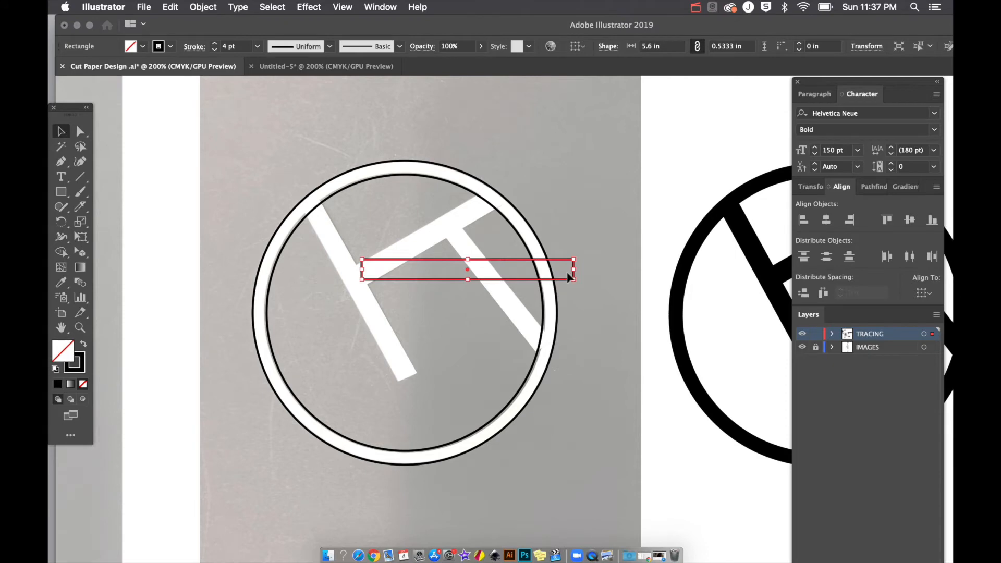
{"action": "left_click_drag", "start_coordinate": [577, 256], "coordinate": [534, 215]}
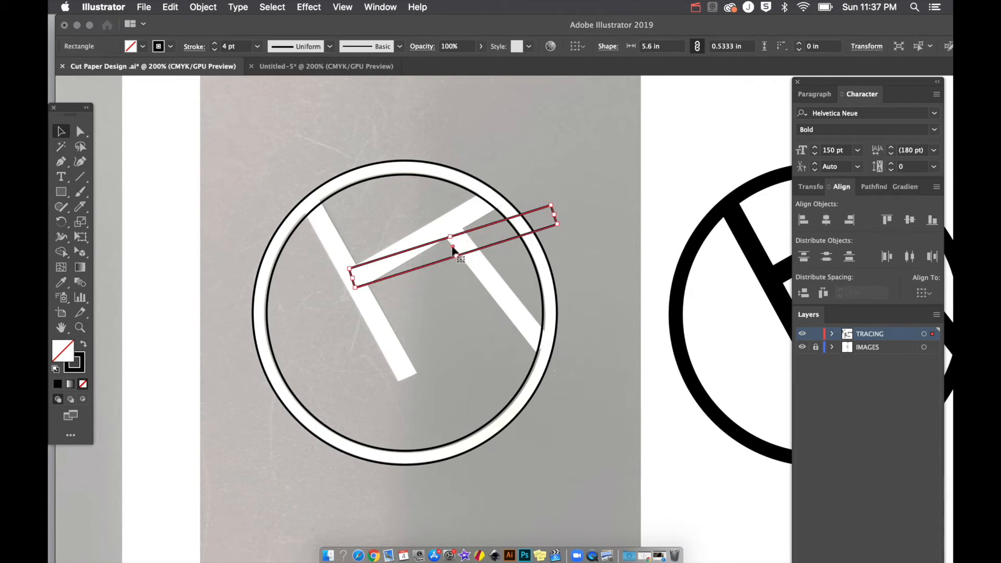
{"action": "right_click", "coordinate": [556, 203]}
{"action": "left_click", "coordinate": [559, 200]}
{"action": "left_click_drag", "start_coordinate": [558, 201], "coordinate": [547, 186]}
{"action": "left_click_drag", "start_coordinate": [502, 220], "coordinate": [496, 208]}
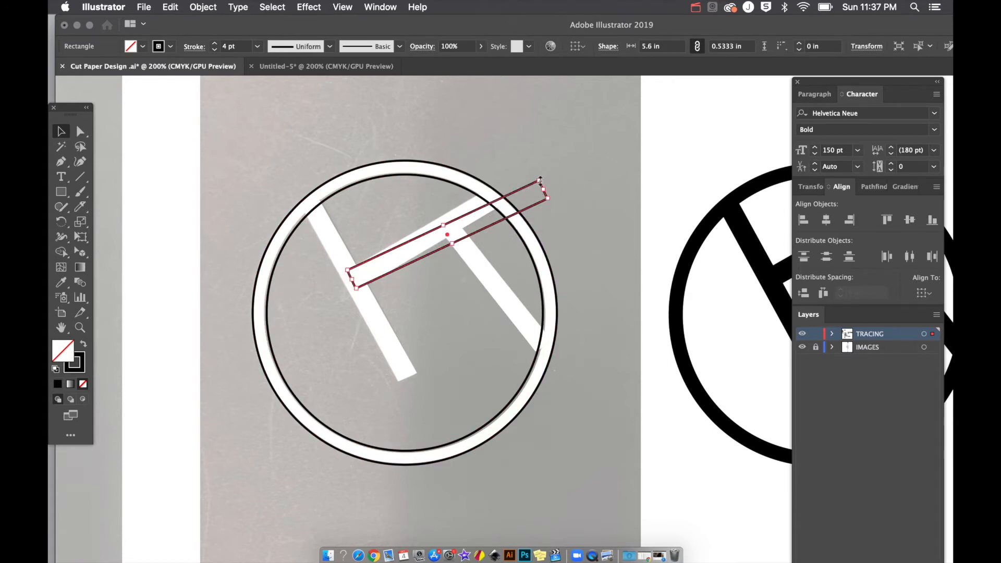
{"action": "left_click_drag", "start_coordinate": [544, 178], "coordinate": [540, 173]}
{"action": "key", "text": "Delete"}
Step: Draw a new 5.97 by 0.55 in bar and move it to the left stroke's bottom end
{"action": "key", "text": "m"}
{"action": "left_click_drag", "start_coordinate": [352, 281], "coordinate": [579, 302]}
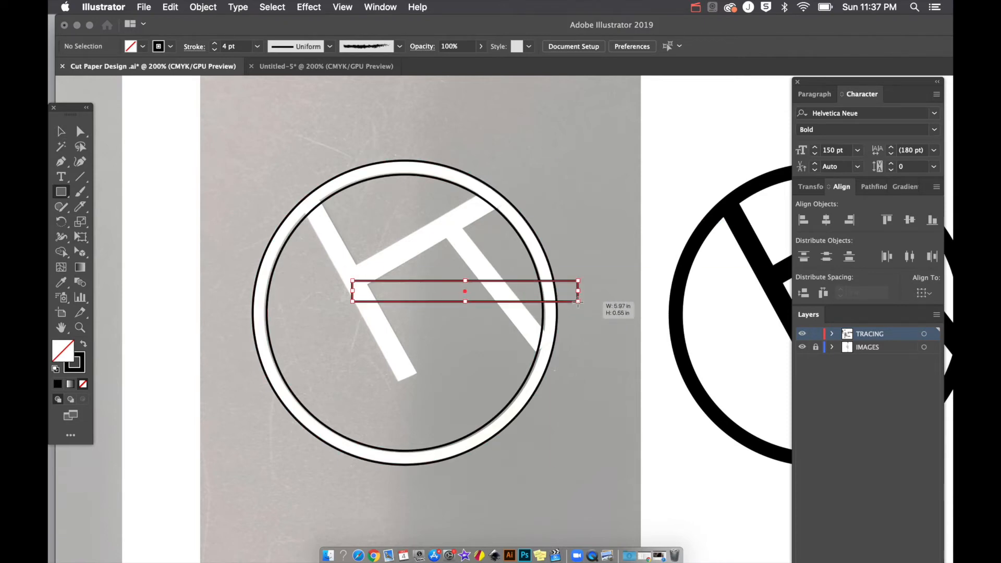
{"action": "key", "text": "v"}
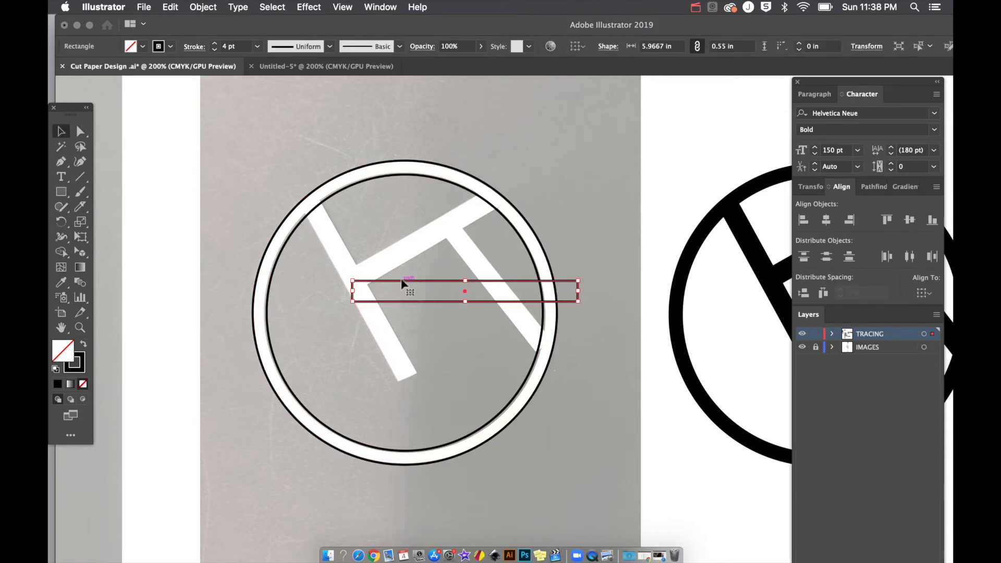
{"action": "left_click_drag", "start_coordinate": [409, 284], "coordinate": [237, 371]}
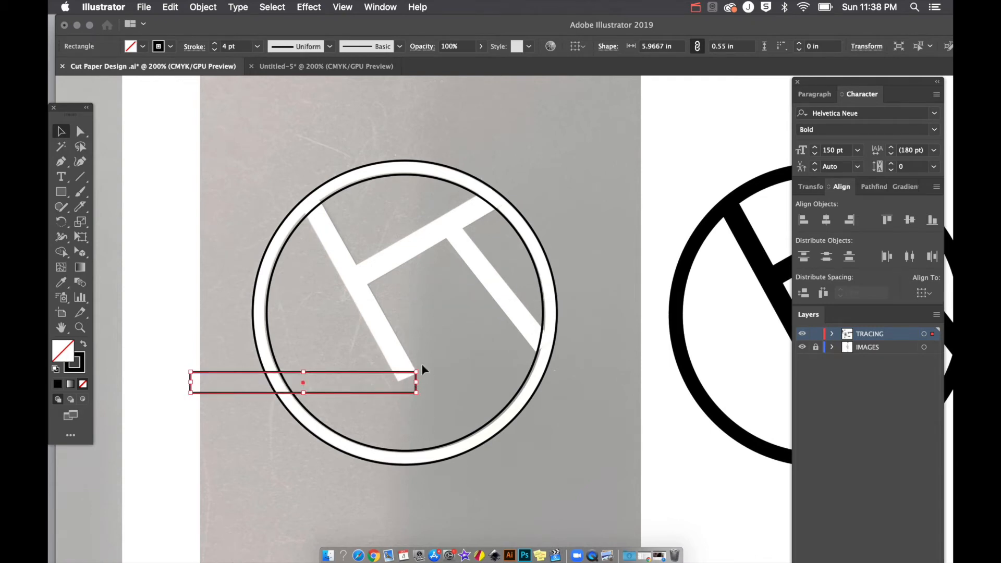
{"action": "key", "text": "r"}
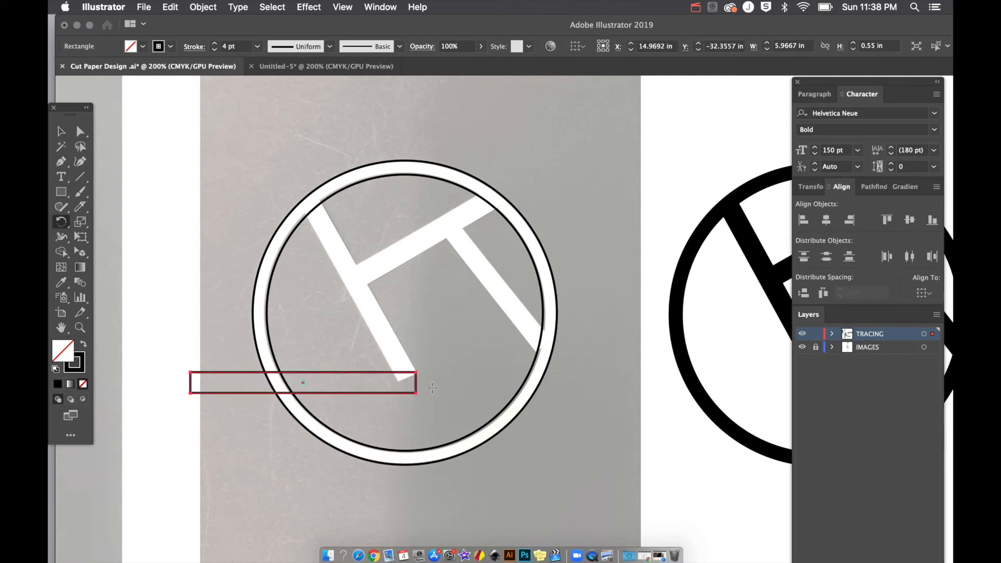
Step: Rotate the outlined bar around its top-right corner to lie along the letter's left stroke
{"action": "left_click", "coordinate": [415, 372]}
{"action": "left_click_drag", "start_coordinate": [299, 380], "coordinate": [363, 268]}
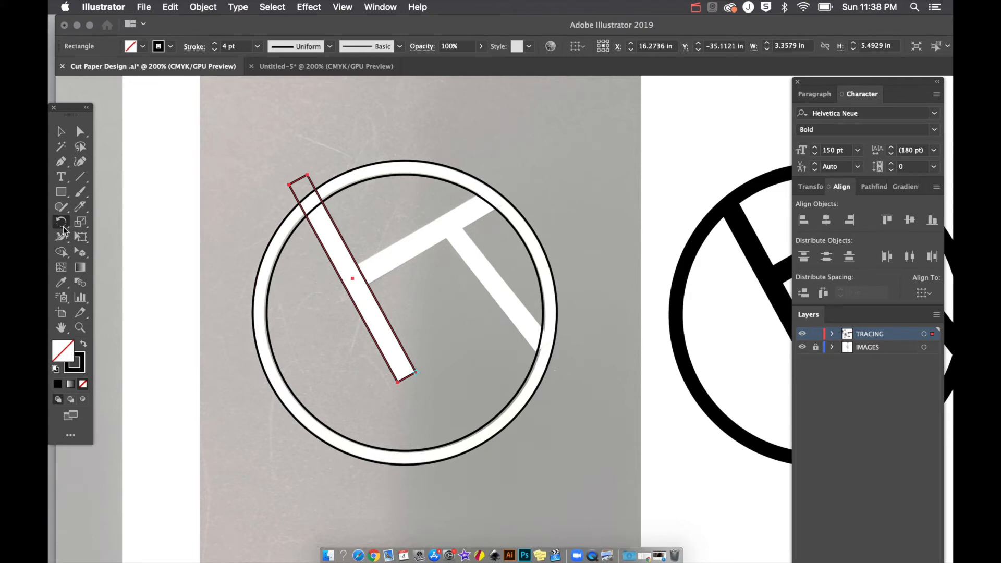
{"action": "left_click", "coordinate": [61, 228]}
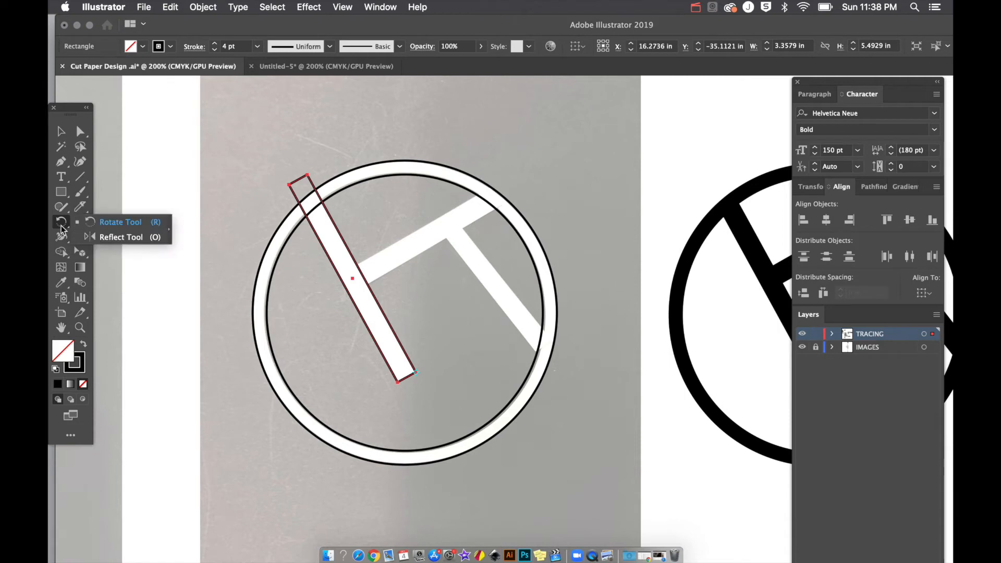
{"action": "left_click", "coordinate": [107, 223]}
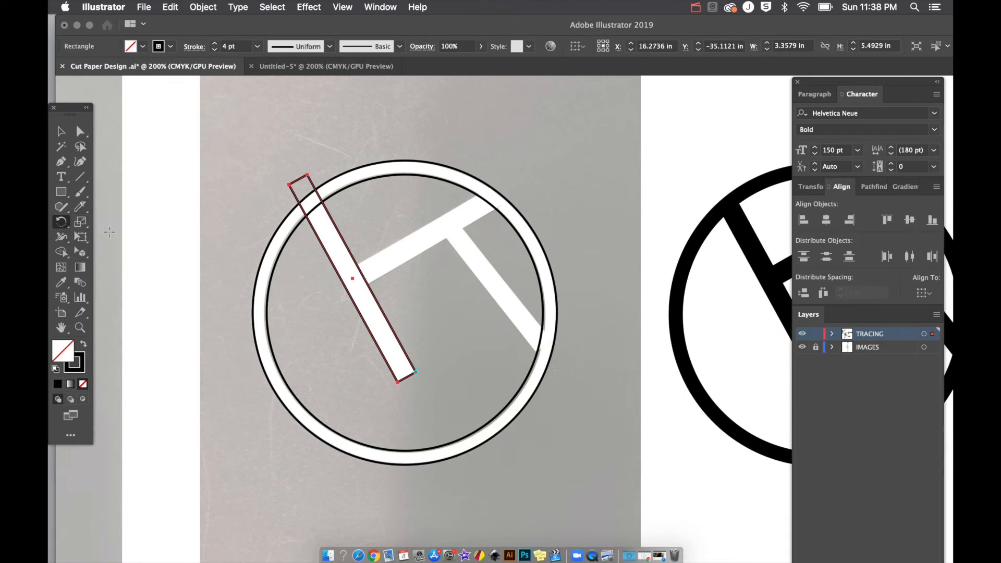
Step: Alt-drag a copy of the bar onto the right stroke and rotate it to follow that stroke
{"action": "key", "text": "v"}
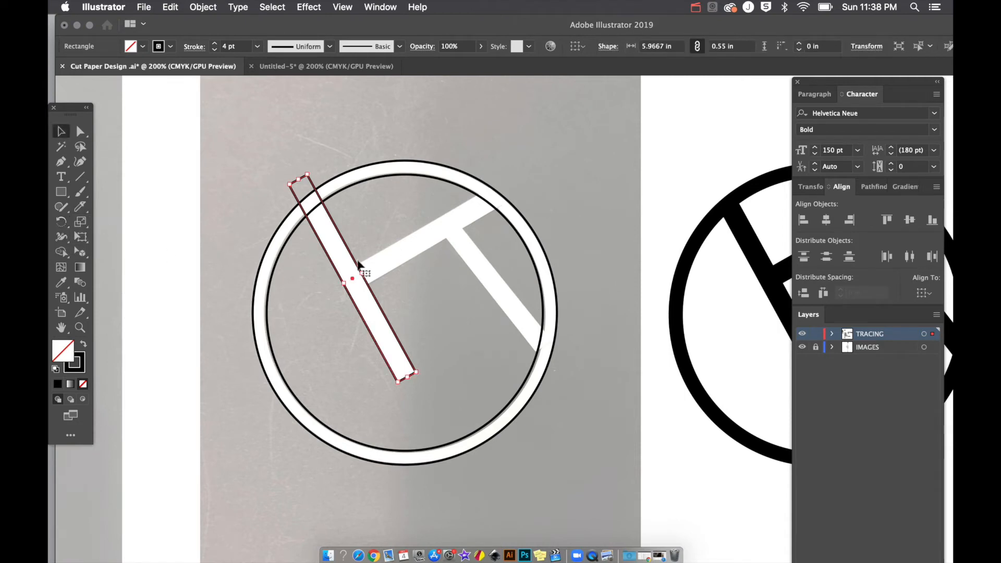
{"action": "mouse_move", "coordinate": [356, 266]}
{"action": "left_mouse_down"}
{"action": "mouse_move", "coordinate": [527, 317]}
{"action": "mouse_move", "coordinate": [511, 321]}
{"action": "left_mouse_up"}
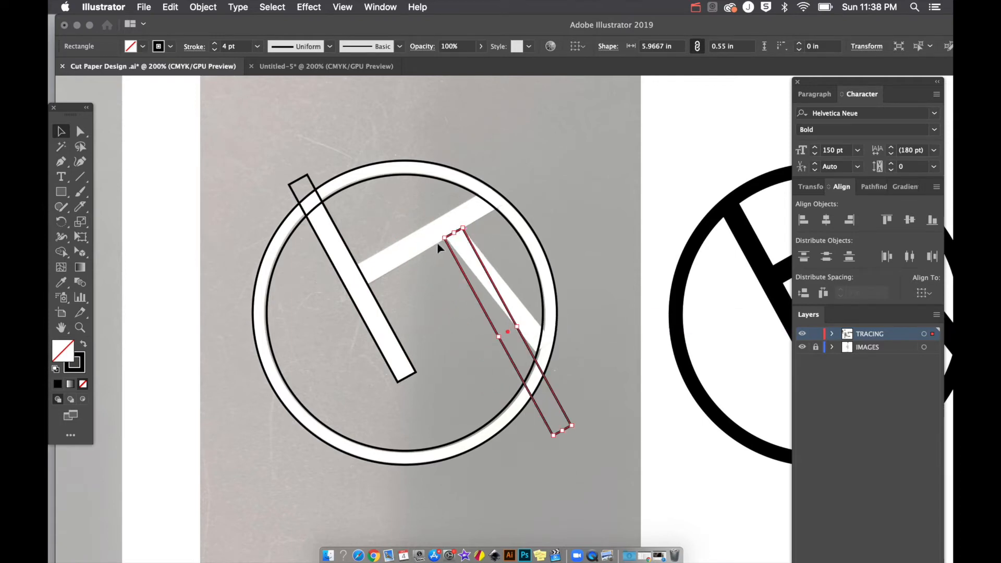
{"action": "key", "text": "r"}
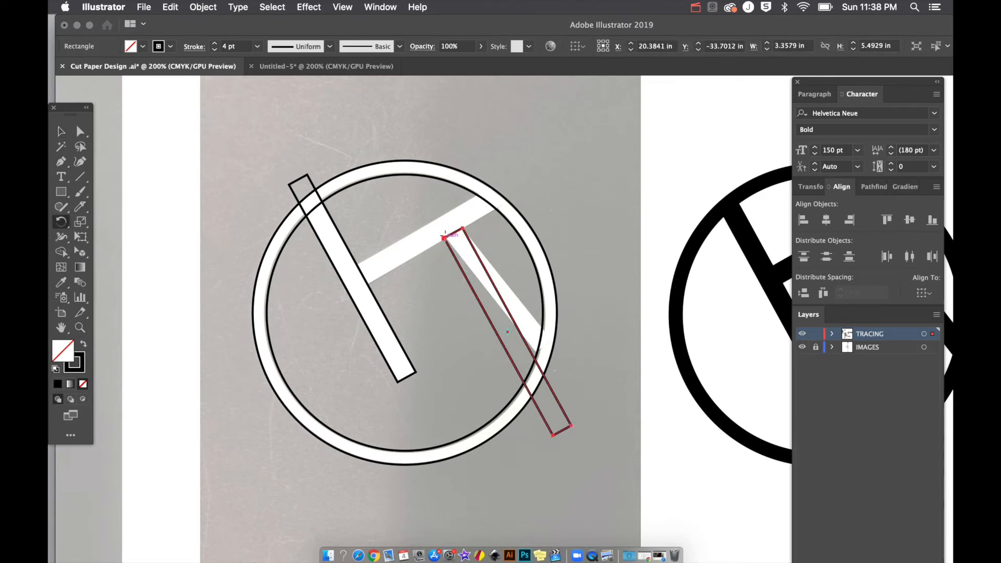
{"action": "left_click_drag", "start_coordinate": [522, 353], "coordinate": [498, 372]}
{"action": "left_click_drag", "start_coordinate": [532, 345], "coordinate": [543, 336]}
Step: Duplicate the bar, rotate it onto the crossbar and nudge it into place with arrow keys
{"action": "key", "text": "v"}
{"action": "left_click_drag", "start_coordinate": [456, 237], "coordinate": [397, 335]}
{"action": "key", "text": "r"}
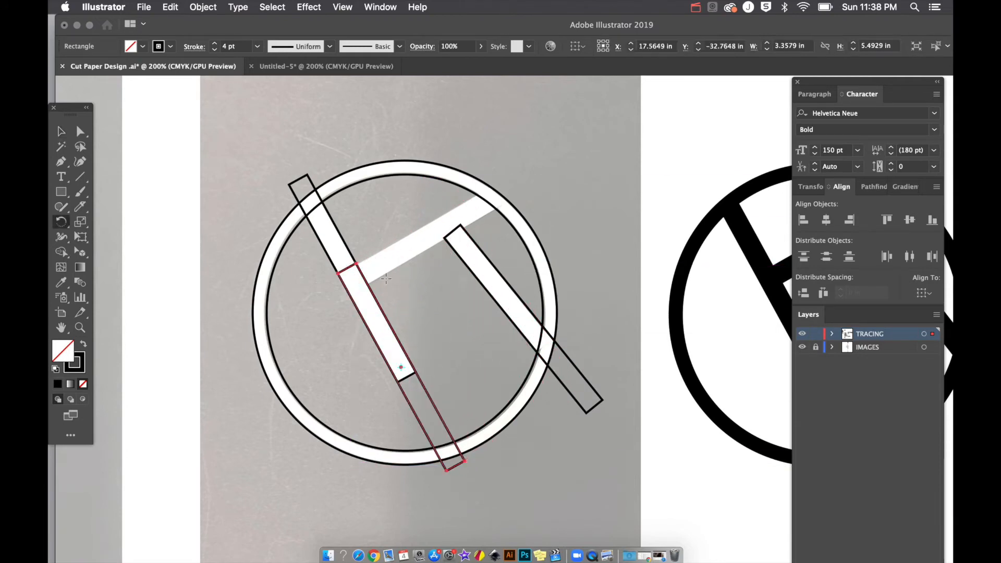
{"action": "left_click", "coordinate": [357, 264]}
{"action": "left_click_drag", "start_coordinate": [368, 263], "coordinate": [438, 220]}
{"action": "key", "text": "v"}
{"action": "key", "text": "Down"}
{"action": "key", "text": "Down"}
{"action": "key", "text": "Down"}
{"action": "key", "text": "Down"}
{"action": "key", "text": "Right"}
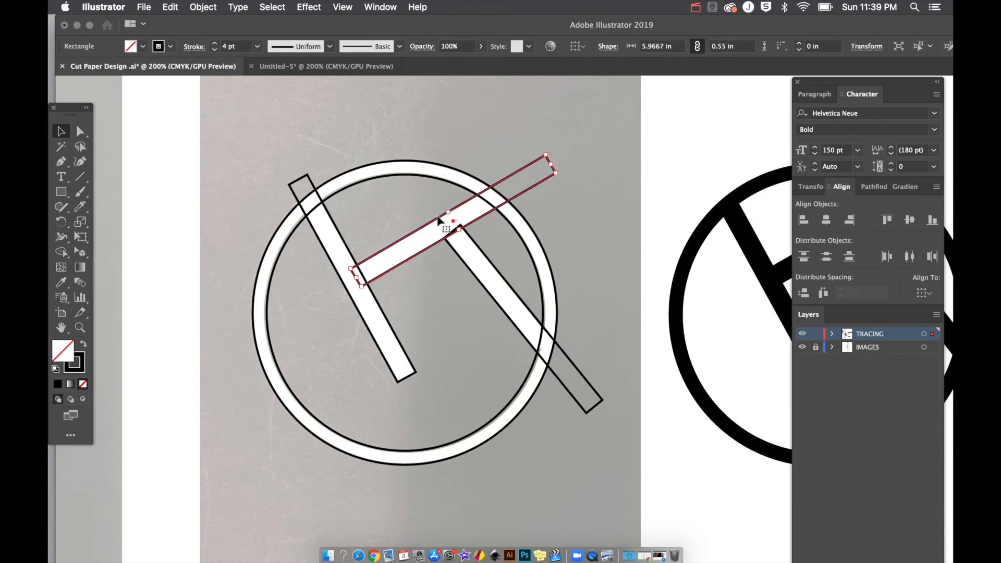
{"action": "left_click", "coordinate": [574, 229]}
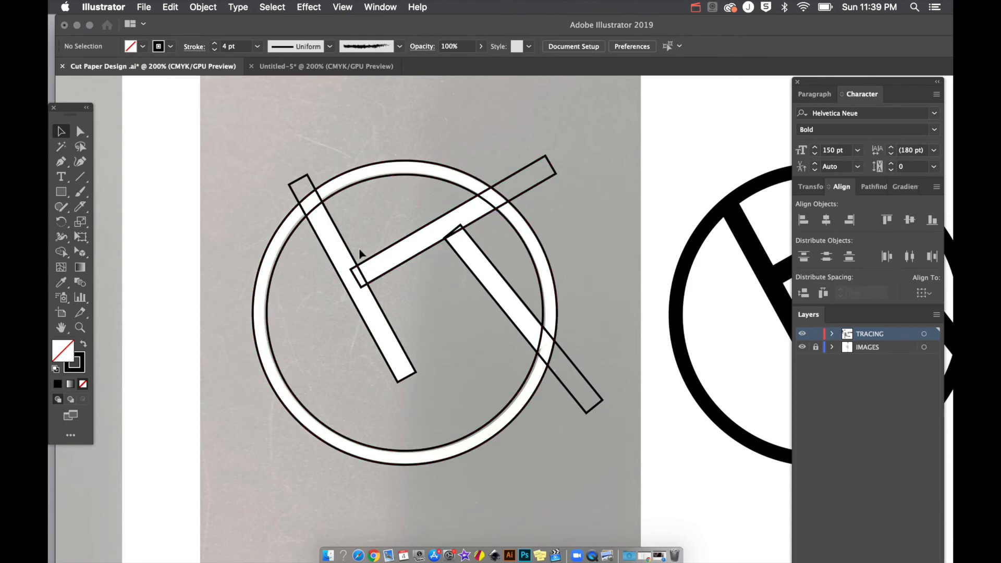
Step: Lengthen the right diagonal bar up to the crossbar, then select the bars
{"action": "left_click", "coordinate": [472, 262]}
{"action": "left_click_drag", "start_coordinate": [452, 233], "coordinate": [446, 221]}
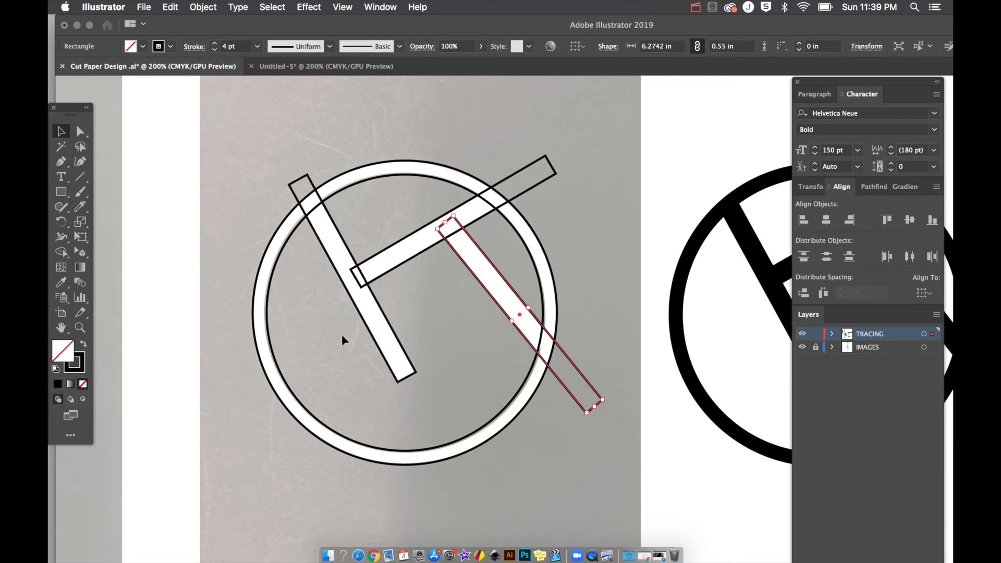
{"action": "key", "text": "super+a"}
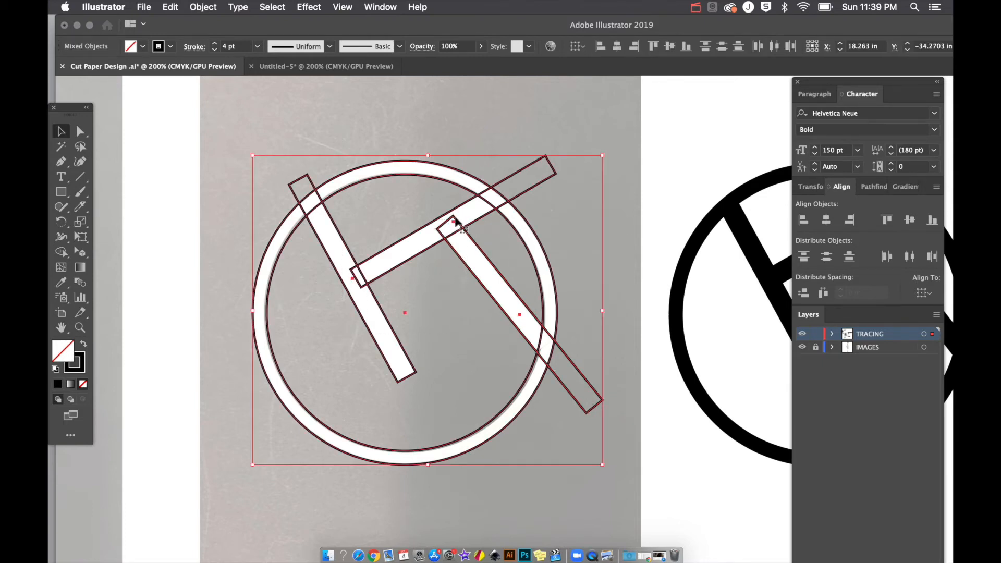
{"action": "left_click", "coordinate": [452, 134]}
{"action": "left_click", "coordinate": [462, 222]}
Step: Shift-select the left bar, crossbar and right bar and combine them with Pathfinder Unite
{"action": "left_click", "coordinate": [396, 231]}
{"action": "left_click", "coordinate": [349, 249]}
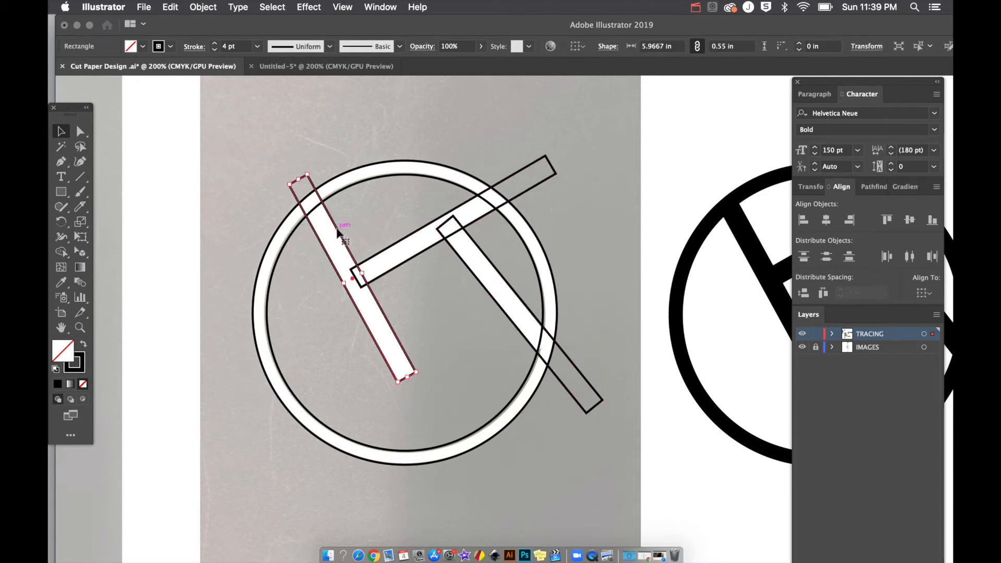
{"action": "left_click", "coordinate": [382, 258], "text": "shift"}
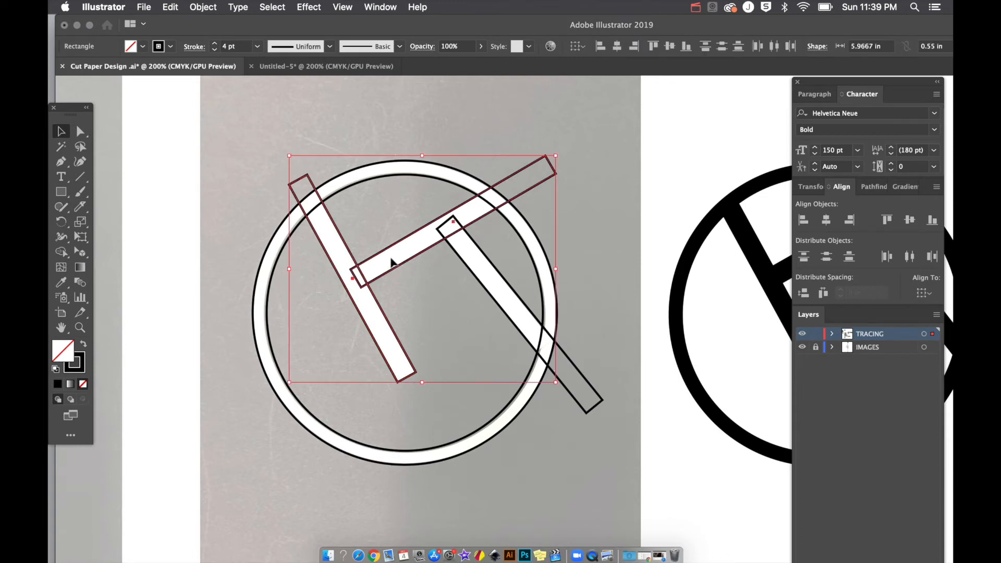
{"action": "left_click", "coordinate": [475, 279], "text": "shift"}
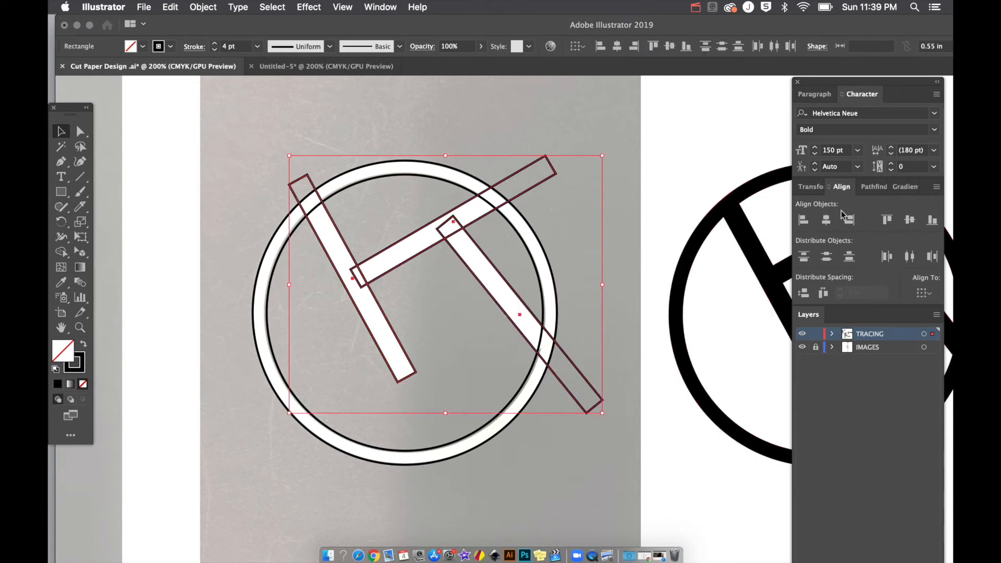
{"action": "left_click", "coordinate": [875, 188]}
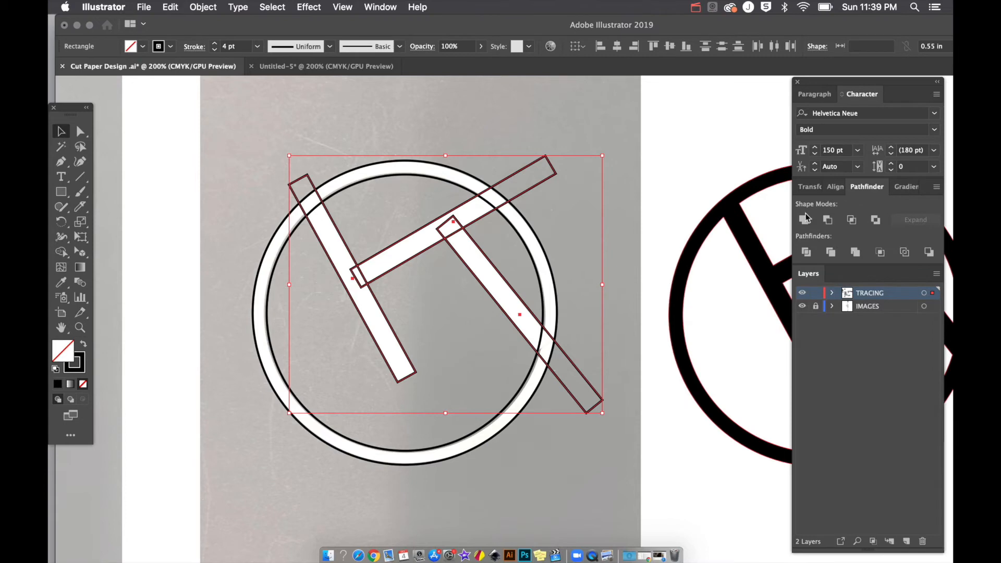
{"action": "left_click", "coordinate": [381, 6]}
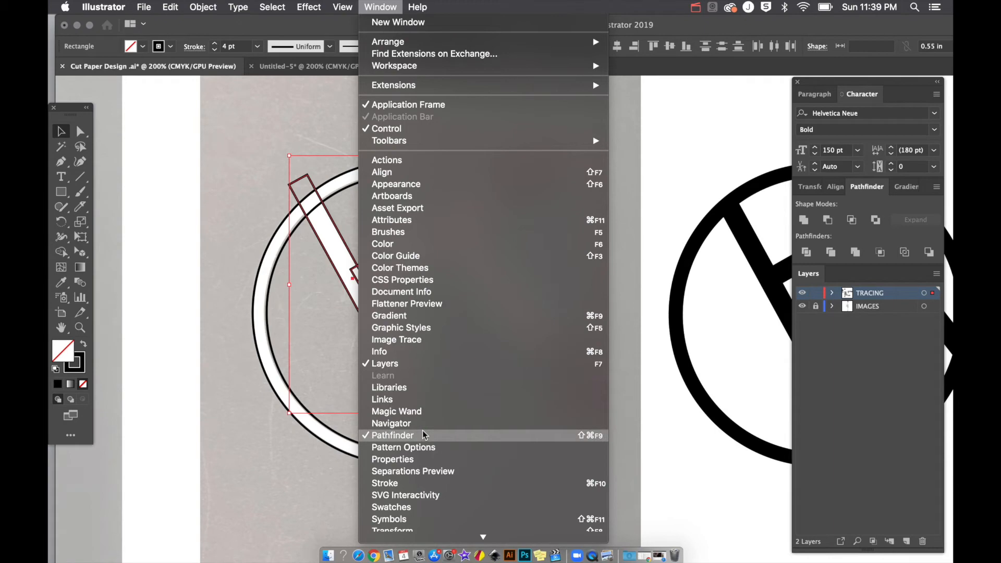
{"action": "left_click", "coordinate": [833, 344]}
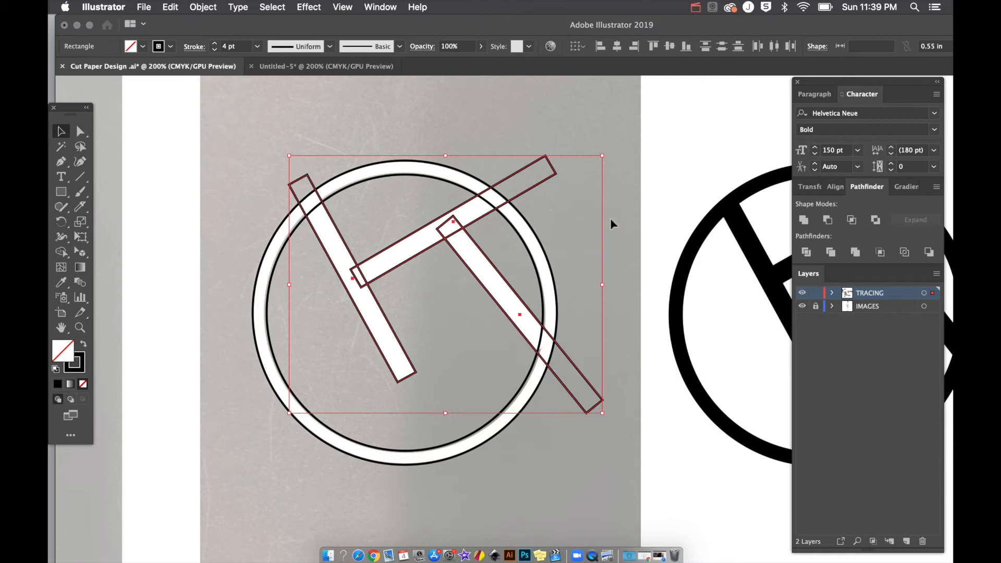
{"action": "left_click", "coordinate": [808, 221]}
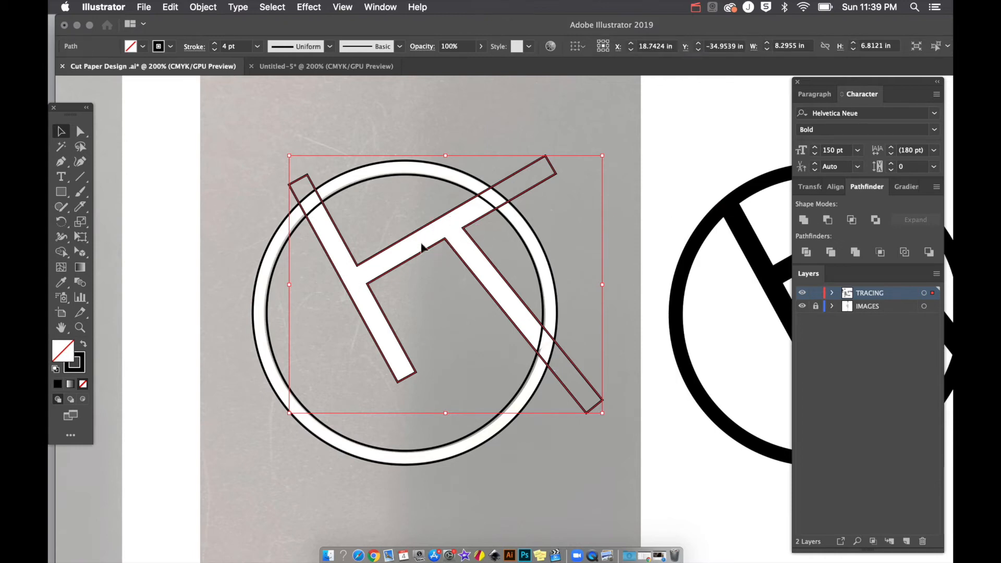
Step: Undo an accidental move of the H, then pull its upper-left end in to the ring
{"action": "left_click", "coordinate": [430, 290]}
{"action": "left_click_drag", "start_coordinate": [397, 275], "coordinate": [398, 343]}
{"action": "key", "text": "super+z"}
{"action": "left_click", "coordinate": [275, 165]}
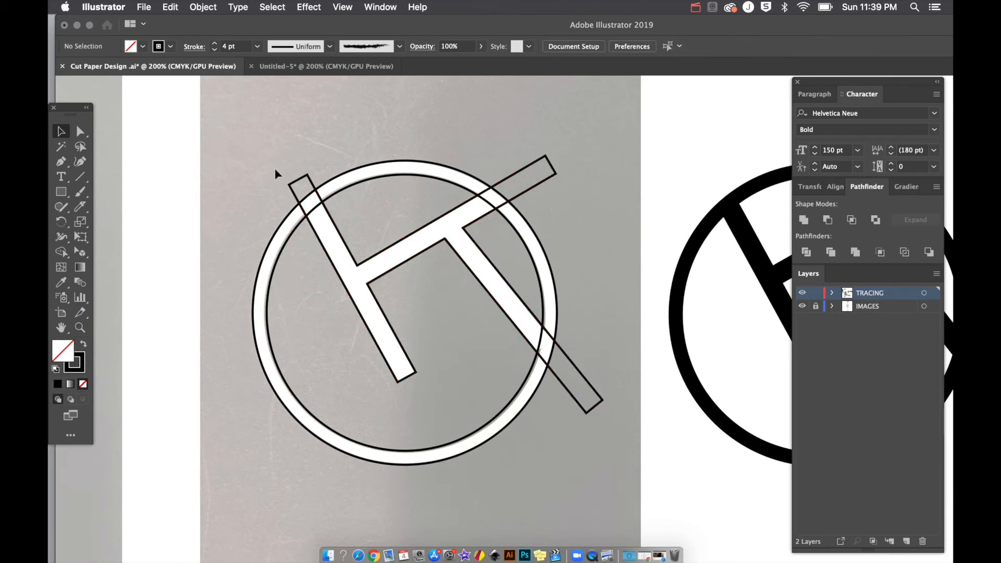
{"action": "left_click", "coordinate": [304, 179]}
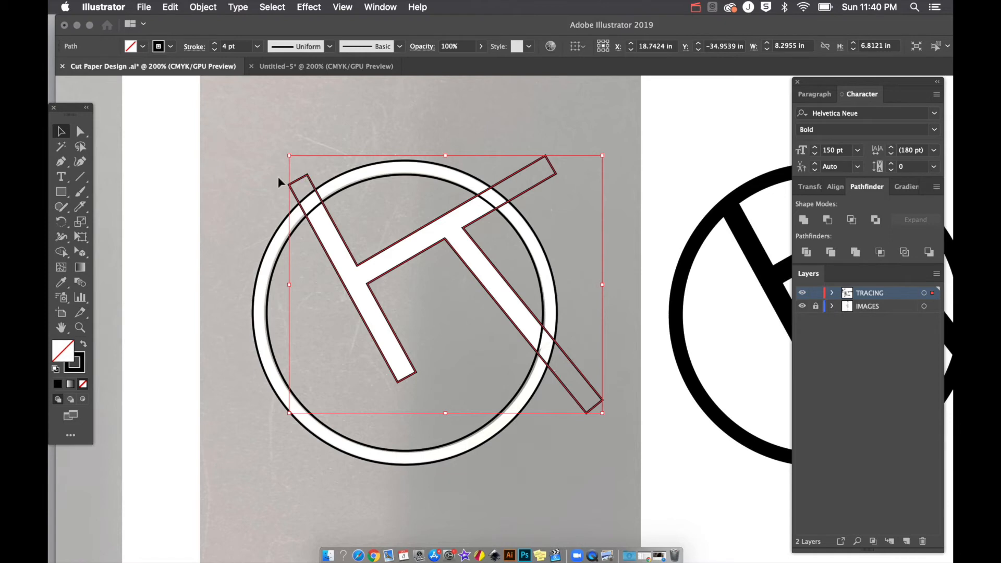
{"action": "key", "text": "a"}
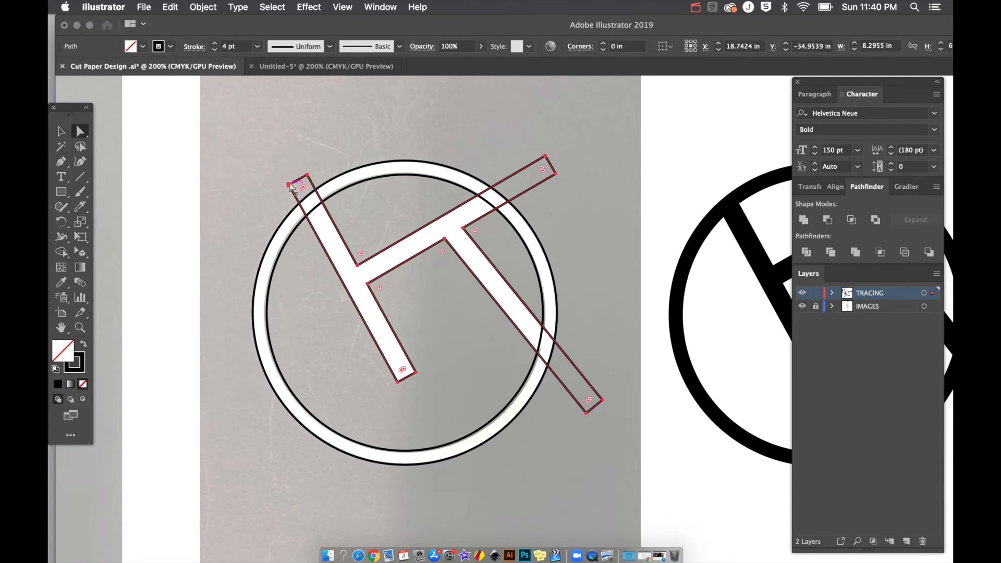
{"action": "left_click_drag", "start_coordinate": [290, 185], "coordinate": [319, 197]}
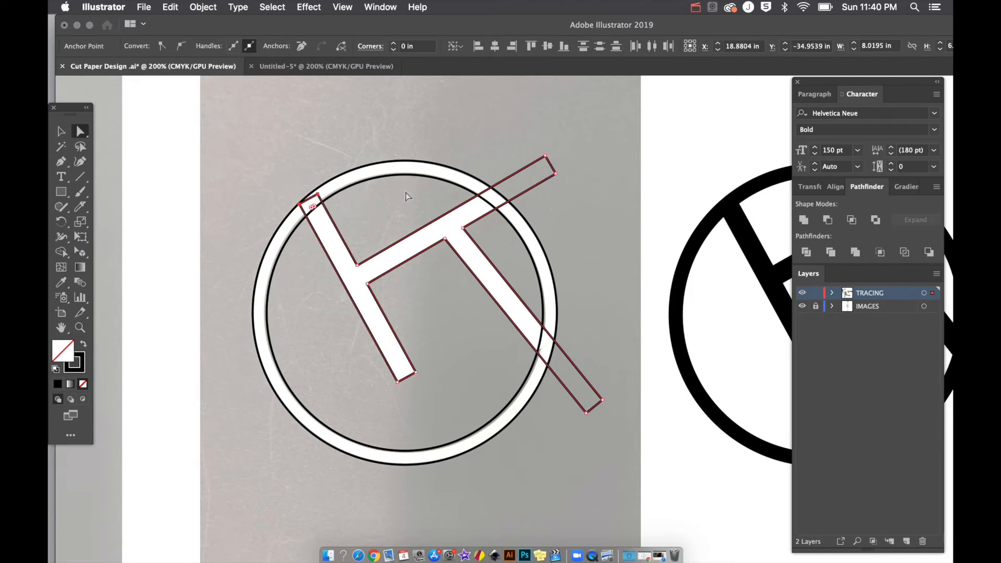
Step: Drag the top bar's and long diagonal bar's end points back to the ring edge, then select all
{"action": "left_click", "coordinate": [545, 156]}
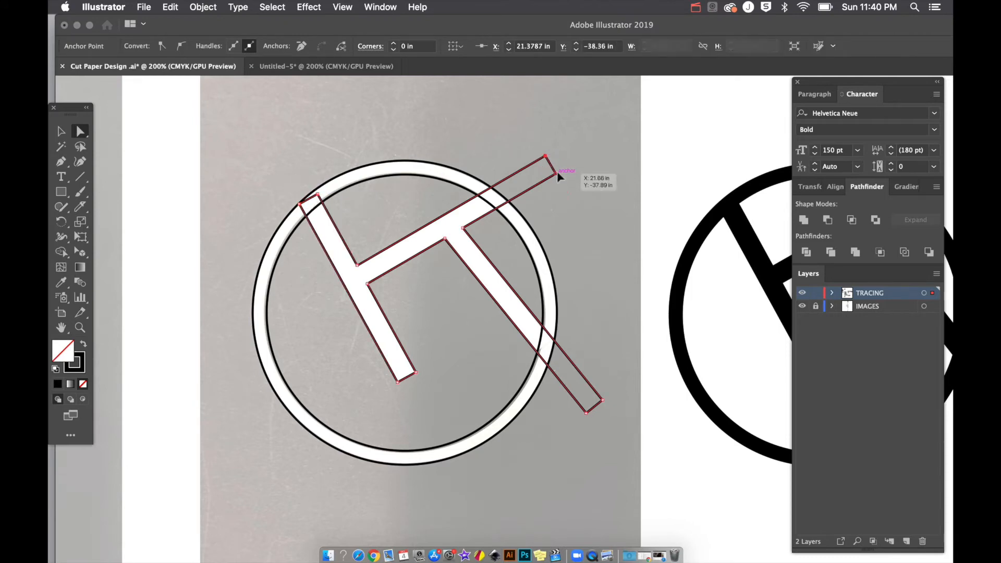
{"action": "left_click", "coordinate": [558, 176], "text": "shift"}
{"action": "left_click_drag", "start_coordinate": [557, 177], "coordinate": [499, 212]}
{"action": "left_click", "coordinate": [603, 400]}
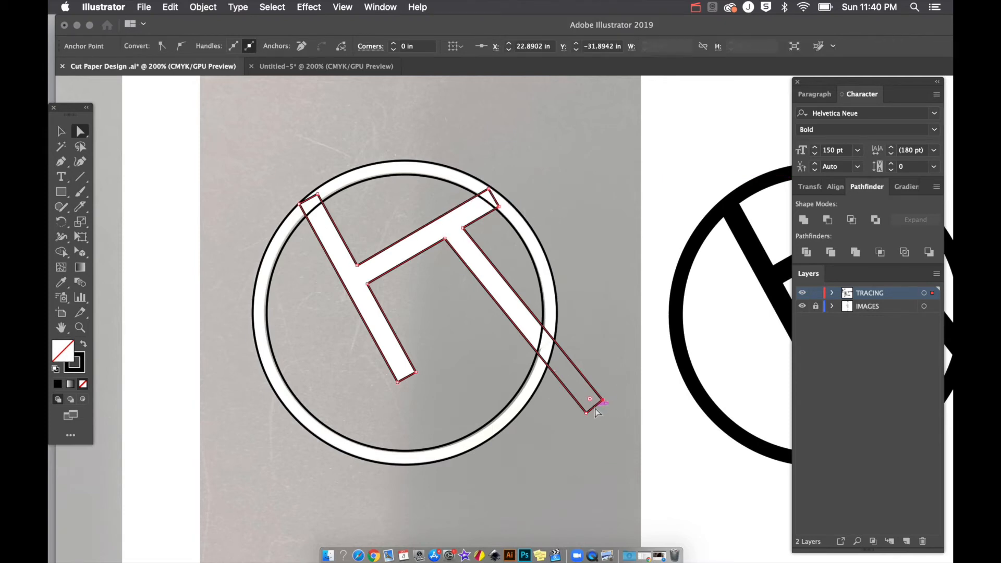
{"action": "left_click", "coordinate": [586, 413], "text": "shift"}
{"action": "left_click_drag", "start_coordinate": [585, 413], "coordinate": [553, 342]}
{"action": "left_click", "coordinate": [561, 347]}
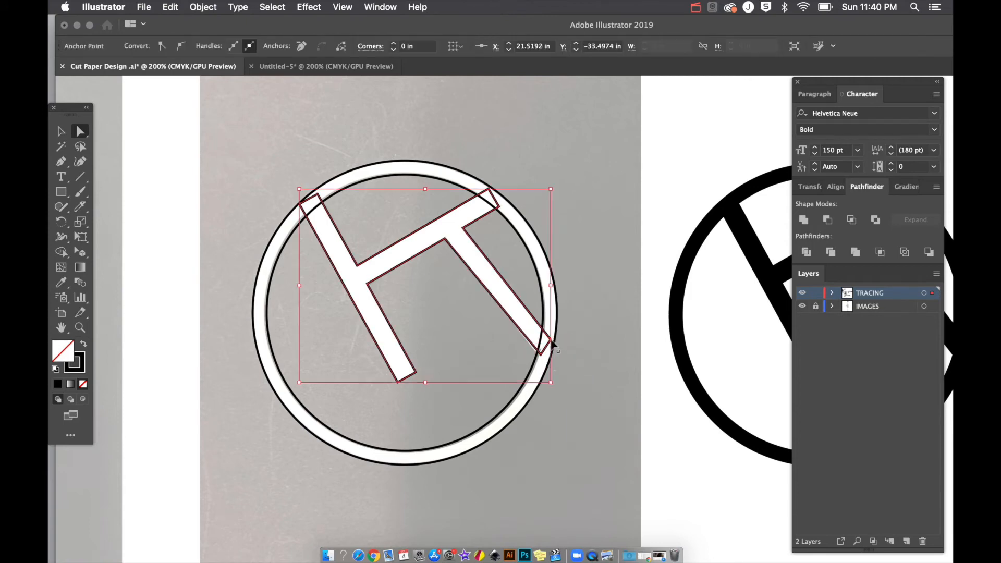
{"action": "key", "text": "v"}
{"action": "key", "text": "super+a"}
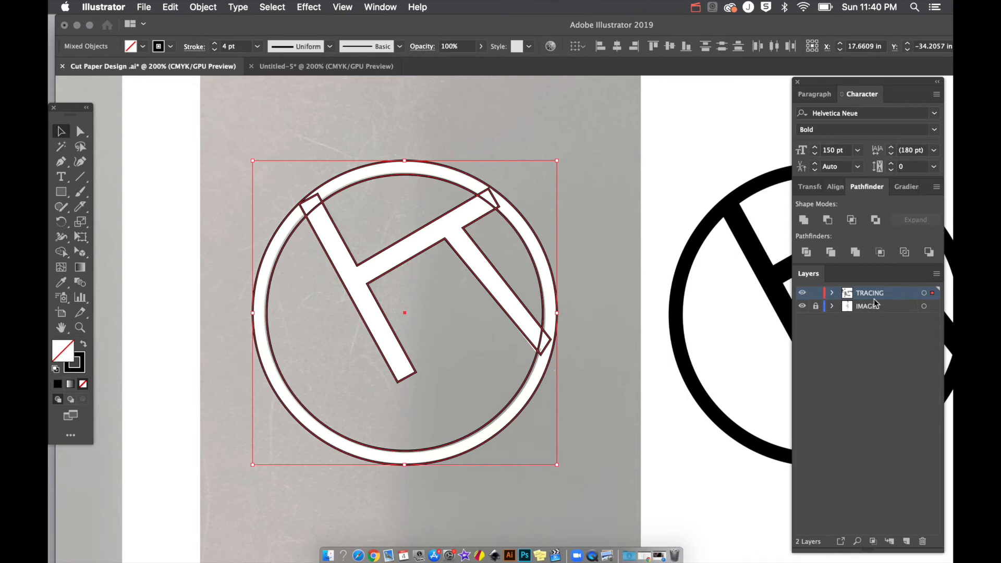
Step: Unite the H with the ring via Pathfinder, then zoom over to the ring-with-cut-outs reference photo
{"action": "left_click", "coordinate": [804, 220]}
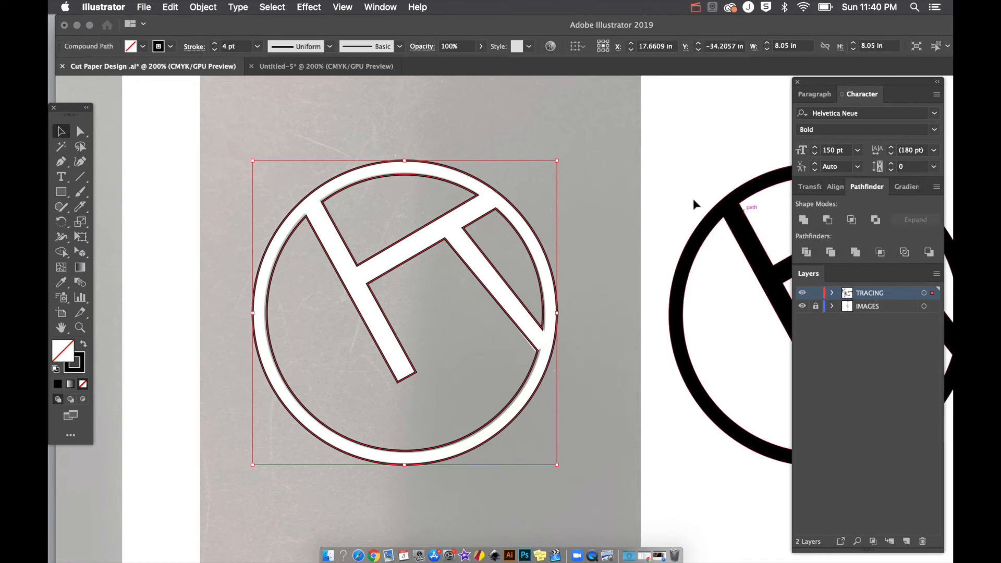
{"action": "left_click", "coordinate": [632, 189]}
{"action": "key", "text": "super+minus"}
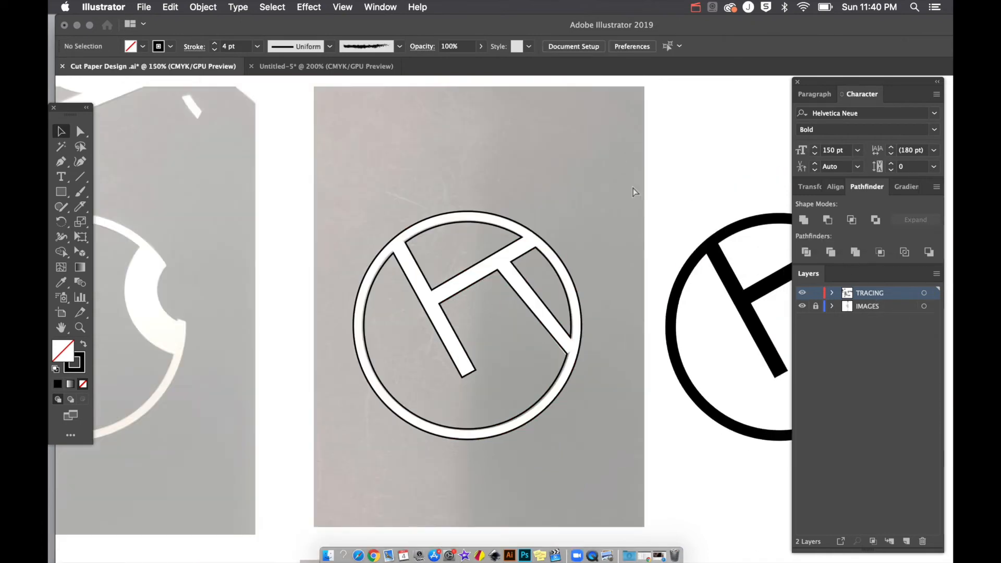
{"action": "key", "text": "super+minus"}
{"action": "key", "text": "super+minus"}
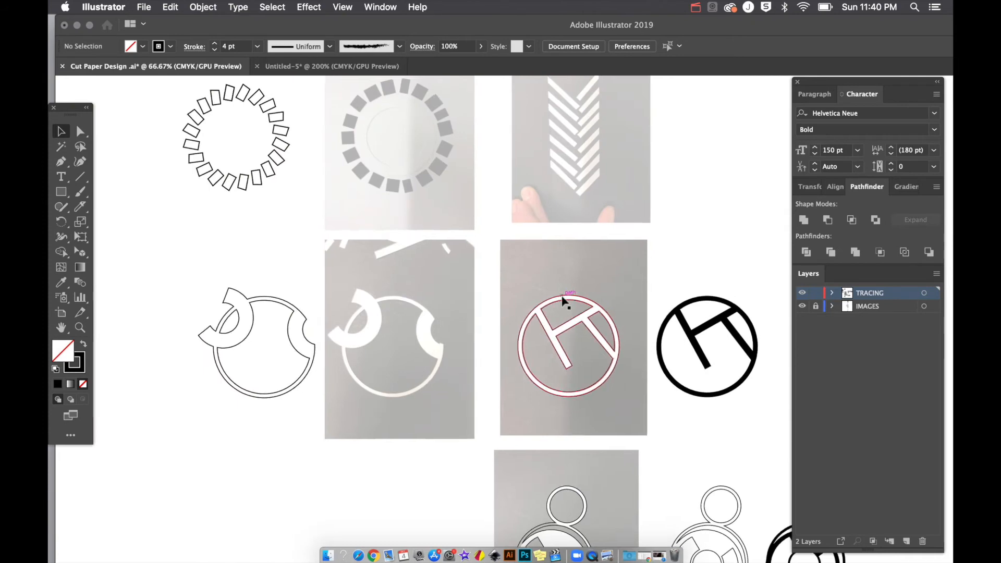
{"action": "scroll", "coordinate": [563, 300], "scroll_direction": "right", "scroll_amount": 5}
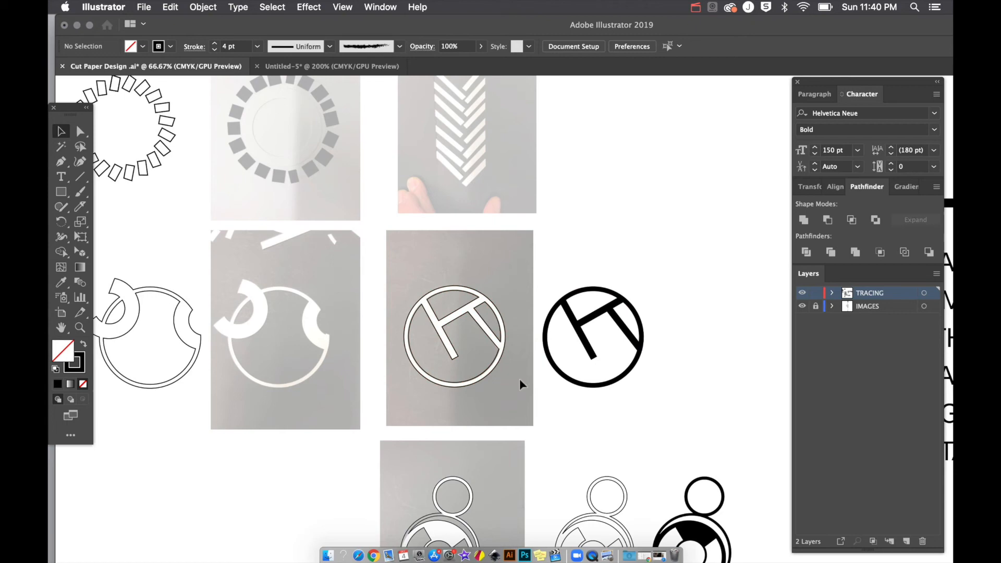
{"action": "key", "text": "super+equal"}
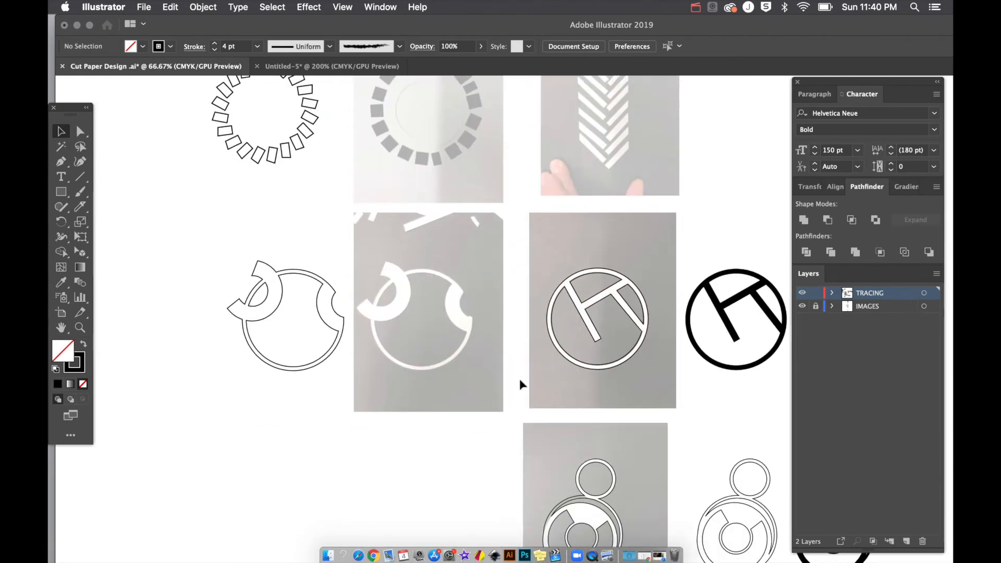
{"action": "key", "text": "super+equal"}
{"action": "scroll", "coordinate": [323, 283], "scroll_direction": "left", "scroll_amount": 5}
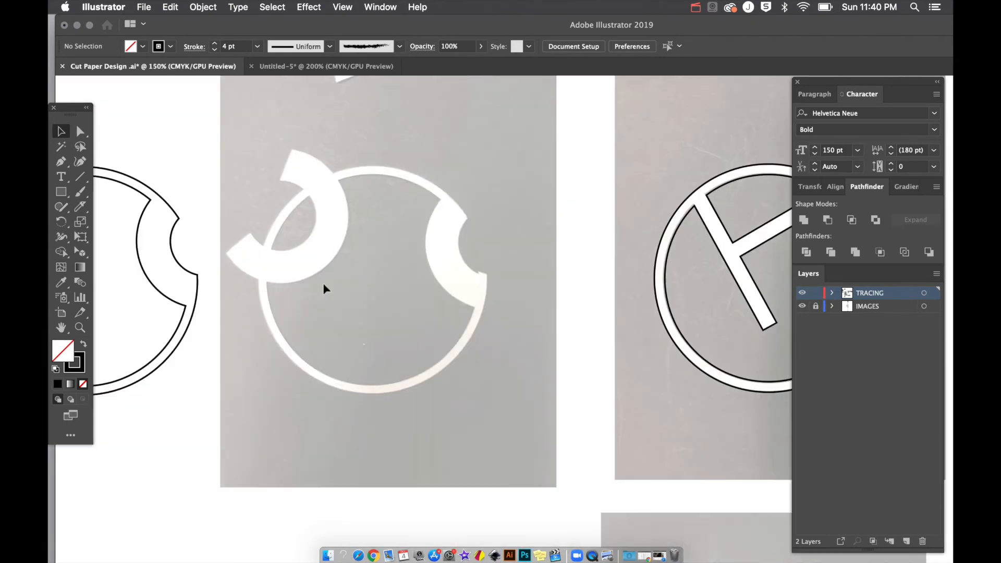
Step: Draw a large circle and a smaller one over the reference ring and centre-align them
{"action": "key", "text": "l"}
{"action": "left_click_drag", "start_coordinate": [267, 172], "coordinate": [457, 395]}
{"action": "left_click_drag", "start_coordinate": [374, 279], "coordinate": [478, 384]}
{"action": "key", "text": "v"}
{"action": "left_click_drag", "start_coordinate": [401, 152], "coordinate": [404, 234]}
{"action": "right_click", "coordinate": [839, 186]}
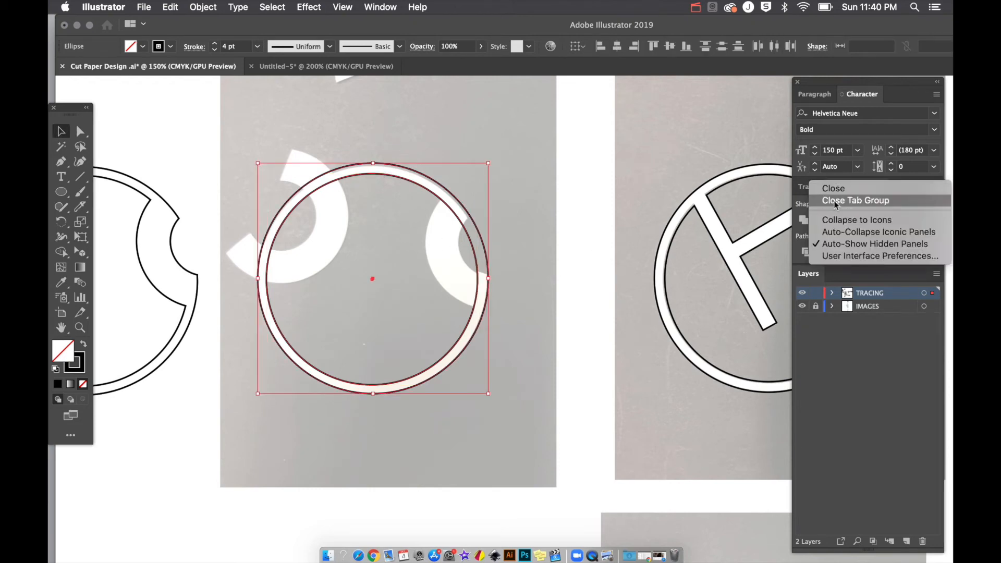
{"action": "left_click", "coordinate": [849, 343]}
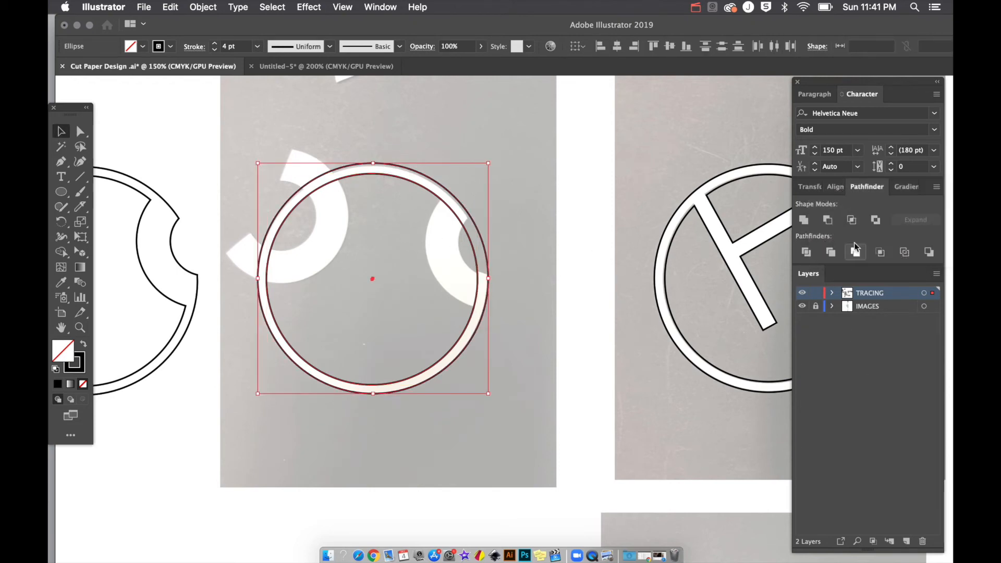
{"action": "left_click", "coordinate": [837, 188]}
{"action": "left_click", "coordinate": [826, 224]}
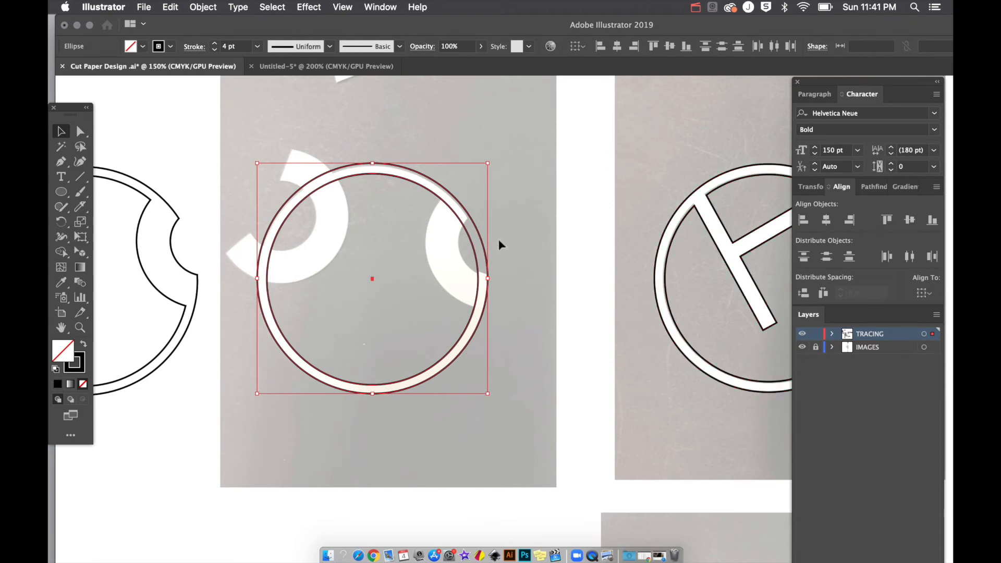
Step: Draw concentric circle pairs over the right and left cut-outs, then select all six circles
{"action": "key", "text": "l"}
{"action": "left_click_drag", "start_coordinate": [473, 214], "coordinate": [561, 286]}
{"action": "left_click_drag", "start_coordinate": [475, 232], "coordinate": [531, 269]}
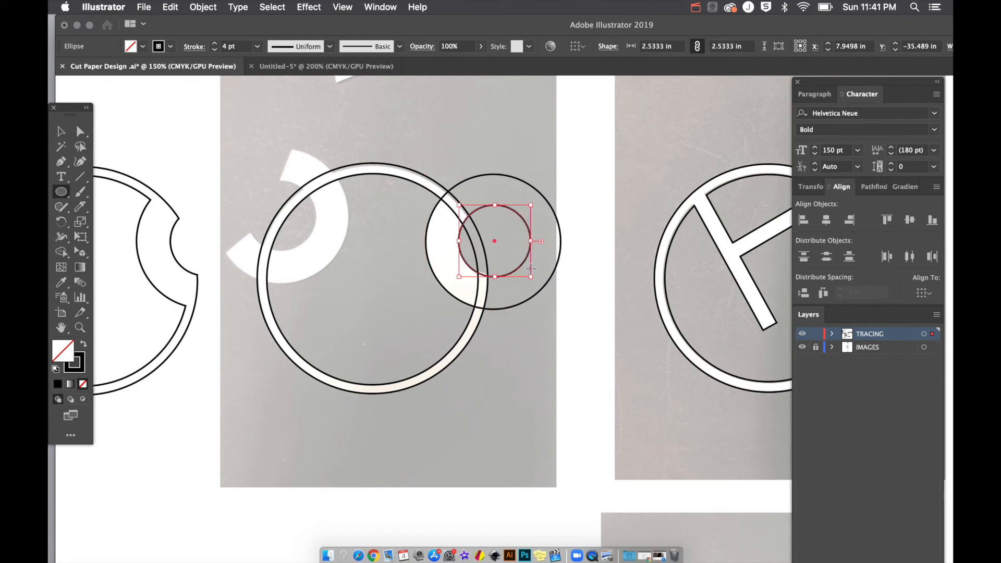
{"action": "left_click_drag", "start_coordinate": [214, 173], "coordinate": [348, 248]}
{"action": "left_click_drag", "start_coordinate": [282, 217], "coordinate": [316, 243]}
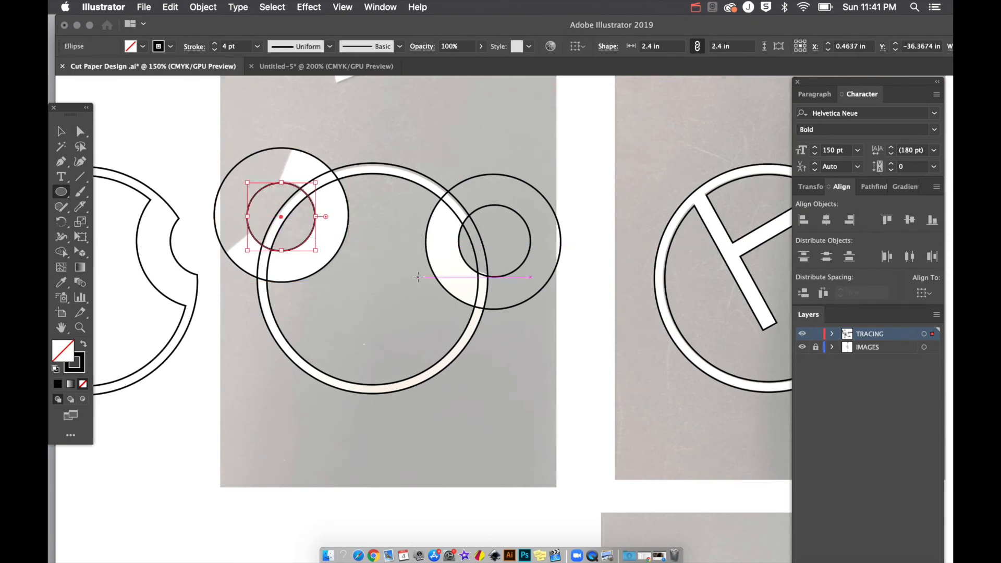
{"action": "key", "text": "super+equal"}
{"action": "scroll", "coordinate": [418, 277], "scroll_direction": "right", "scroll_amount": 10}
{"action": "scroll", "coordinate": [418, 276], "scroll_direction": "down", "scroll_amount": 5}
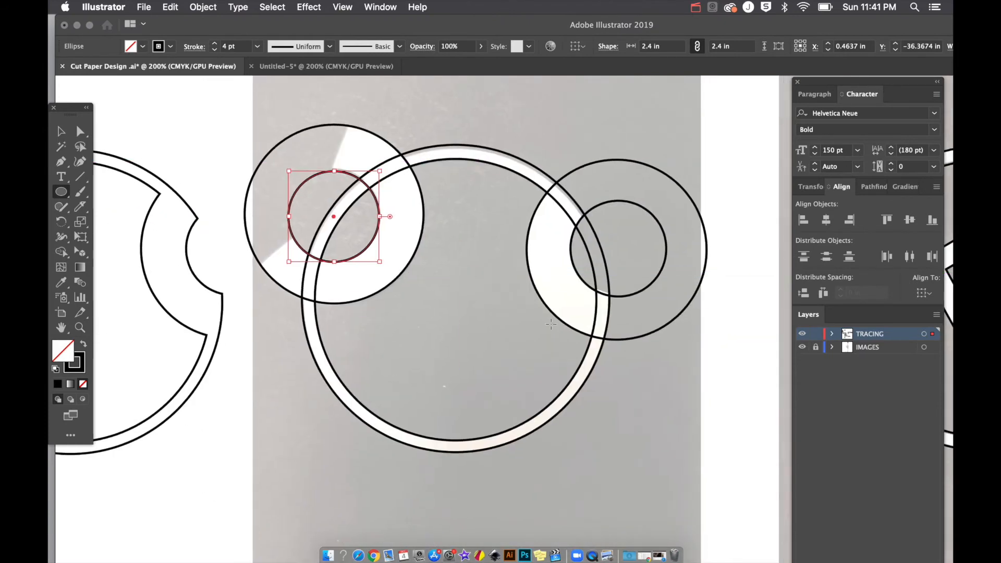
{"action": "key", "text": "v"}
{"action": "left_click_drag", "start_coordinate": [386, 105], "coordinate": [460, 265]}
{"action": "left_click_drag", "start_coordinate": [498, 186], "coordinate": [625, 135]}
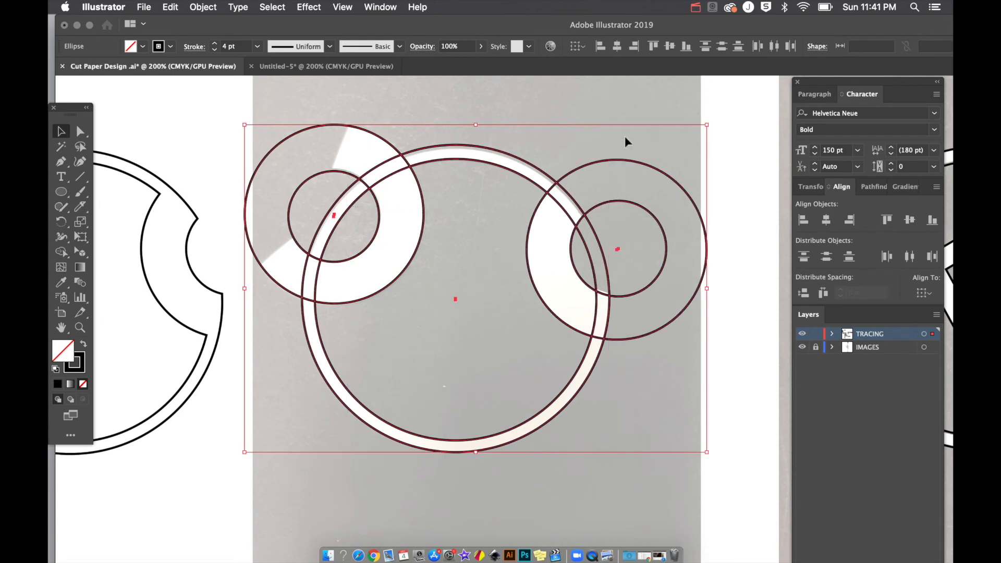
Step: Try Pathfinder Unite on the six circles, undo it, and zoom in closer
{"action": "left_click", "coordinate": [864, 188]}
{"action": "left_click", "coordinate": [804, 220]}
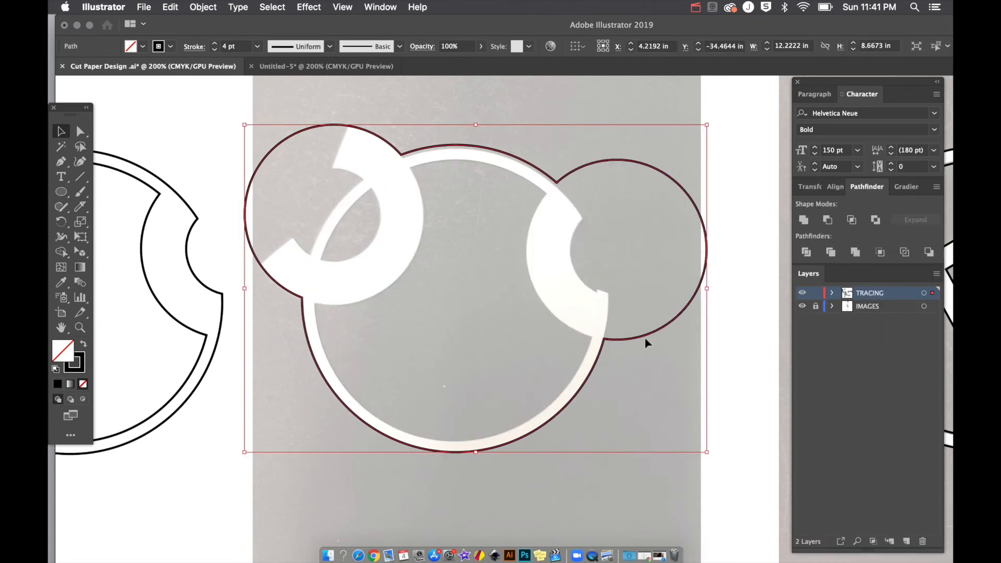
{"action": "left_click", "coordinate": [671, 396]}
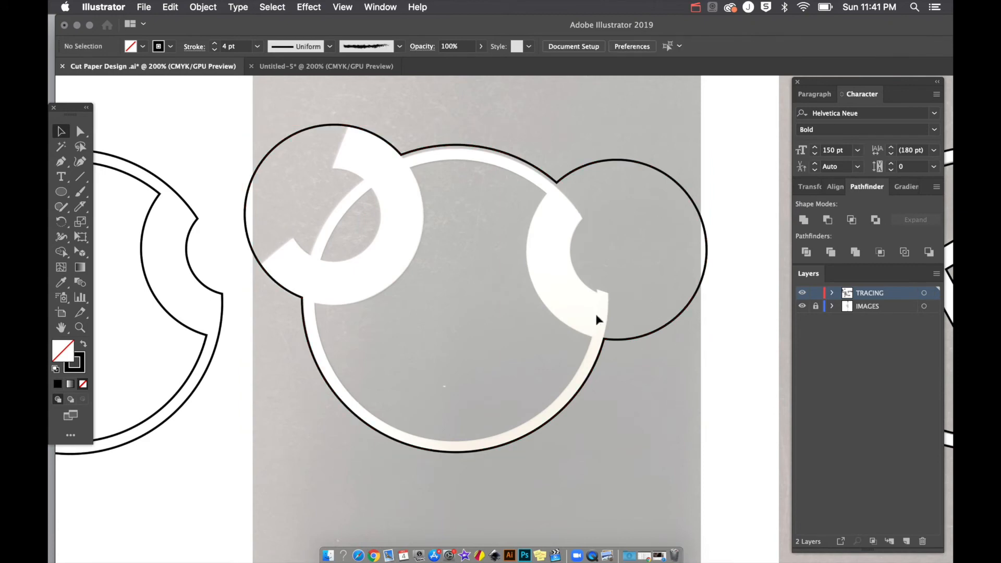
{"action": "key", "text": "super+z"}
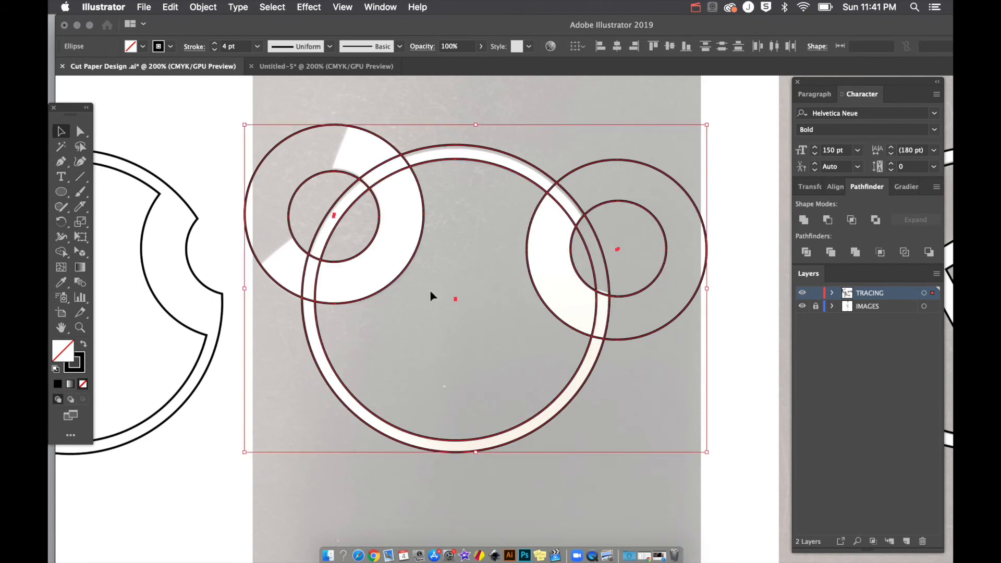
{"action": "key", "text": "super+equal"}
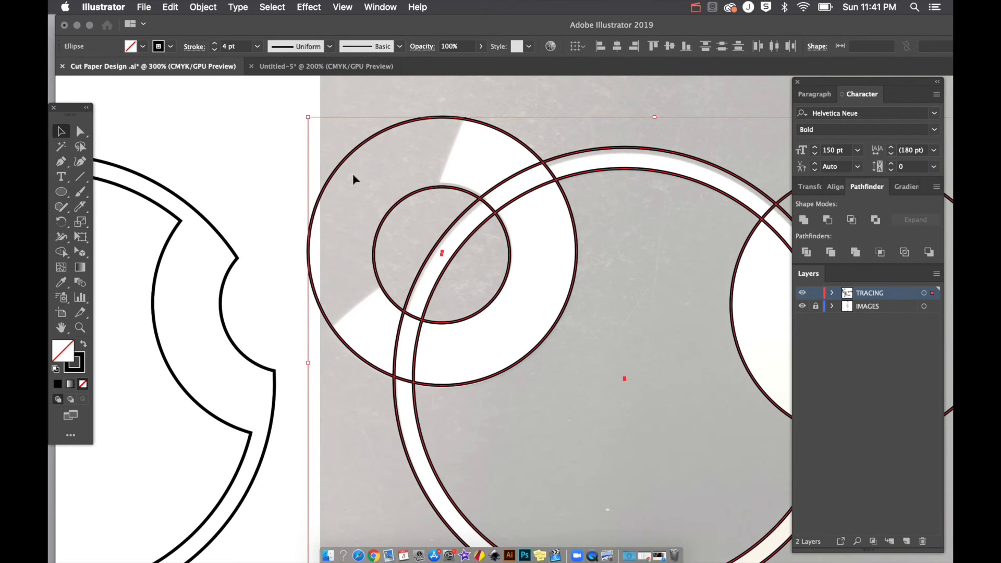
Step: With Shape Builder, merge the crescent, lower strip and left ring segment into the big ring
{"action": "left_click", "coordinate": [62, 254]}
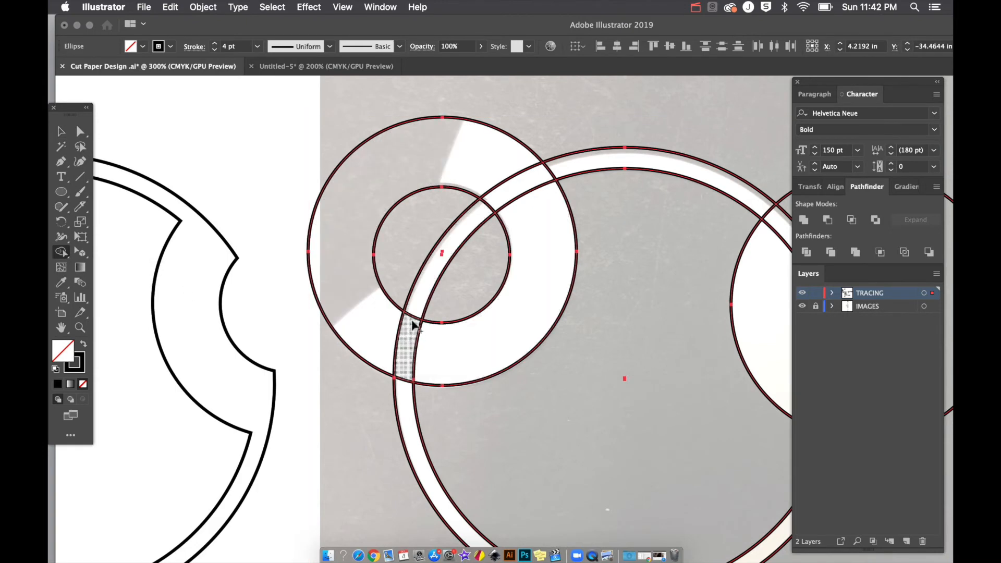
{"action": "mouse_move", "coordinate": [419, 343]}
{"action": "left_mouse_down"}
{"action": "mouse_move", "coordinate": [416, 306]}
{"action": "mouse_move", "coordinate": [496, 201]}
{"action": "mouse_move", "coordinate": [562, 167]}
{"action": "left_mouse_up"}
{"action": "left_click_drag", "start_coordinate": [408, 366], "coordinate": [406, 392]}
{"action": "scroll", "coordinate": [405, 392], "scroll_direction": "right", "scroll_amount": 4}
{"action": "scroll", "coordinate": [406, 392], "scroll_direction": "up", "scroll_amount": 1}
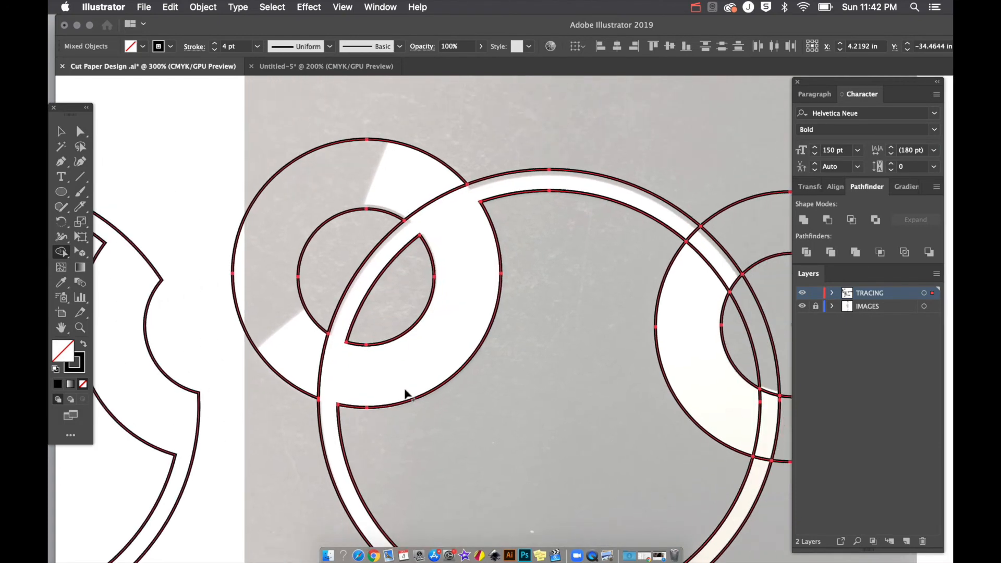
{"action": "left_click_drag", "start_coordinate": [339, 371], "coordinate": [302, 350]}
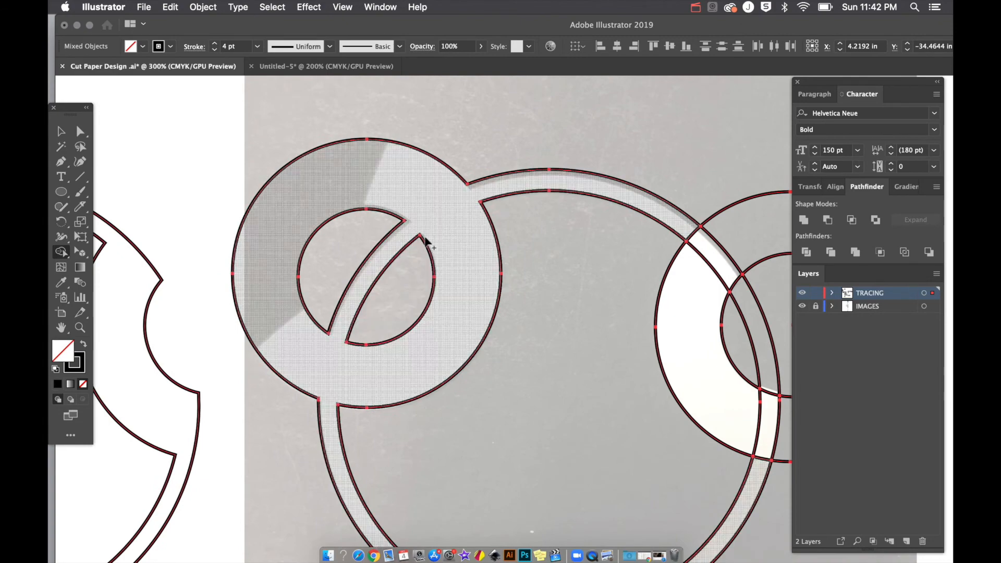
Step: Merge the right strip, white crescent and small strip between the right circles into the ring
{"action": "scroll", "coordinate": [511, 252], "scroll_direction": "right", "scroll_amount": 4}
{"action": "scroll", "coordinate": [511, 252], "scroll_direction": "down", "scroll_amount": 1}
{"action": "left_click_drag", "start_coordinate": [571, 246], "coordinate": [560, 264]}
{"action": "left_click_drag", "start_coordinate": [558, 219], "coordinate": [551, 216]}
{"action": "left_click_drag", "start_coordinate": [604, 401], "coordinate": [631, 407]}
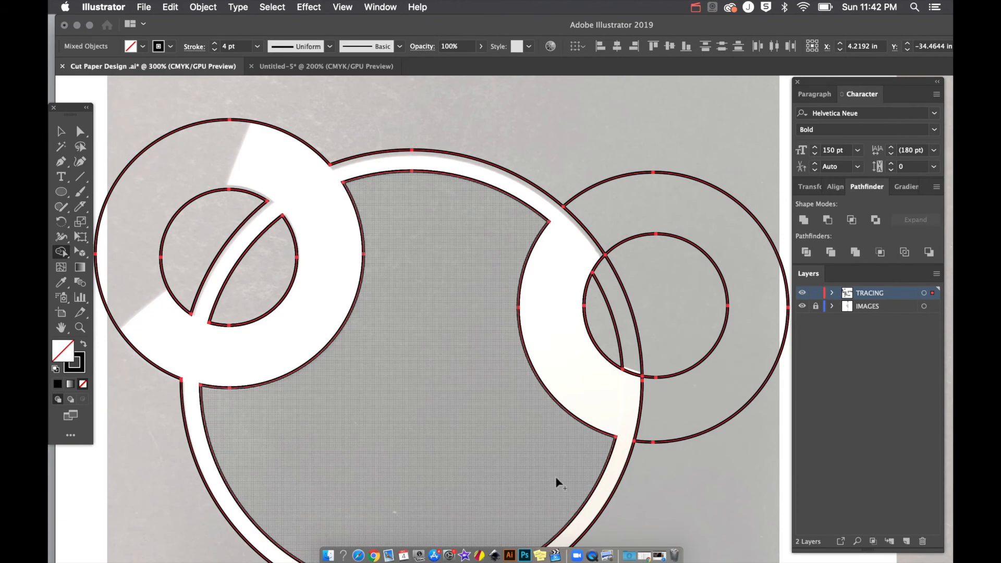
{"action": "key", "text": "v"}
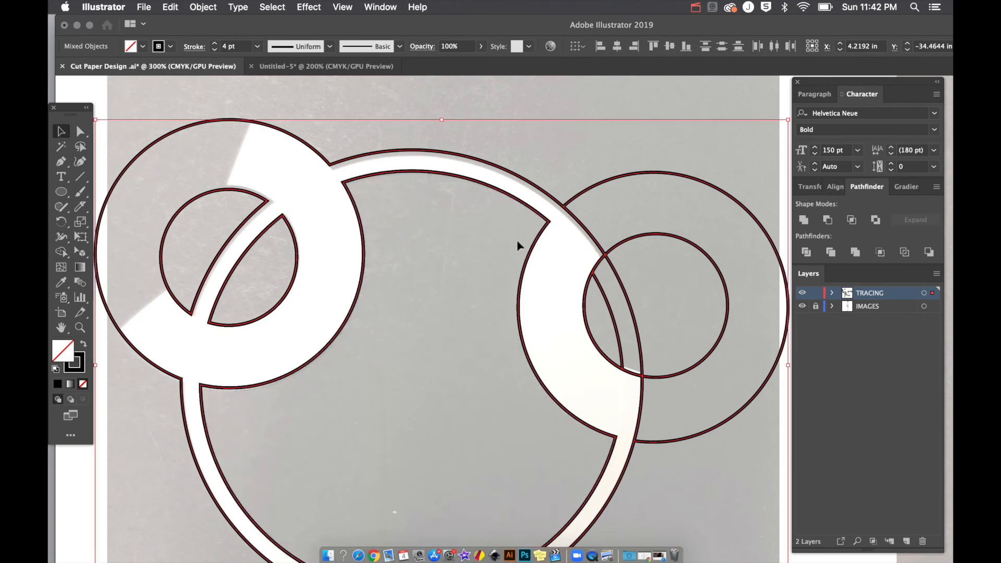
{"action": "left_click", "coordinate": [552, 162]}
{"action": "key", "text": "super+minus"}
{"action": "key", "text": "super+minus"}
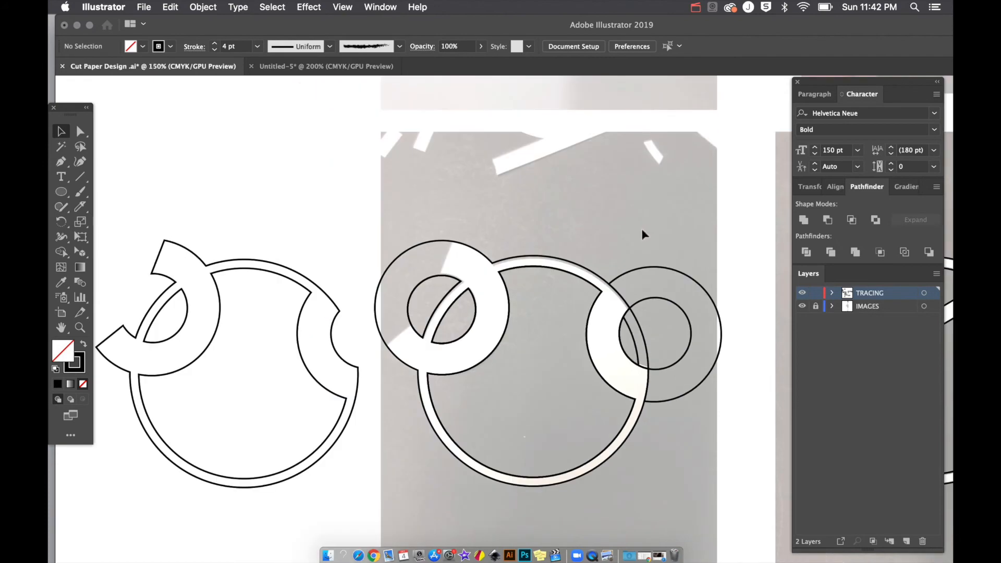
Step: Delete the right outer ring, small circle and two lens-shaped leftovers, then zoom to the chevron photo
{"action": "left_click", "coordinate": [640, 267]}
{"action": "left_click_drag", "start_coordinate": [640, 267], "coordinate": [670, 262]}
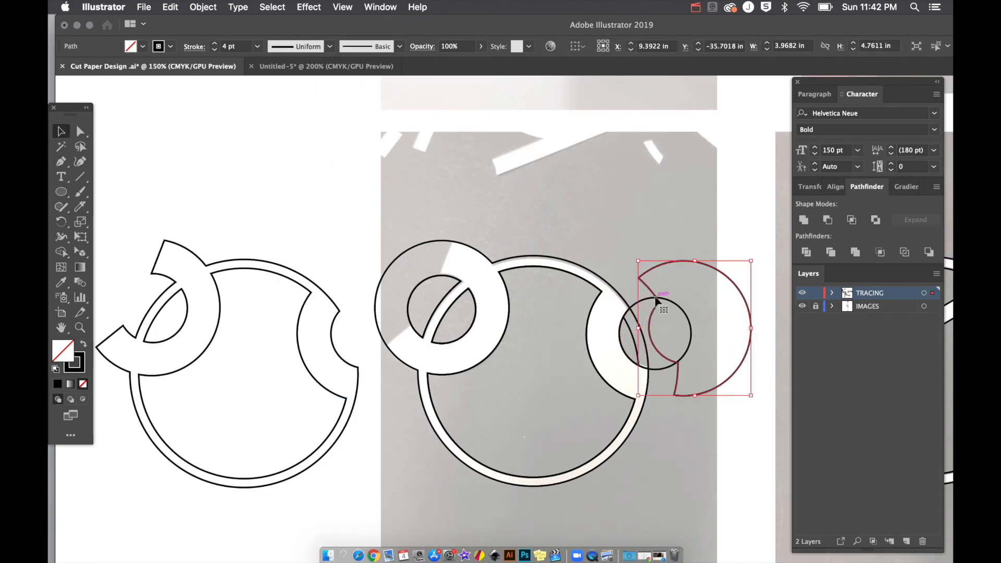
{"action": "key", "text": "Delete"}
{"action": "left_click", "coordinate": [656, 300]}
{"action": "key", "text": "Delete"}
{"action": "left_click", "coordinate": [646, 338]}
{"action": "key", "text": "Delete"}
{"action": "left_click", "coordinate": [637, 343]}
{"action": "key", "text": "Delete"}
{"action": "scroll", "coordinate": [652, 338], "scroll_direction": "left", "scroll_amount": 2}
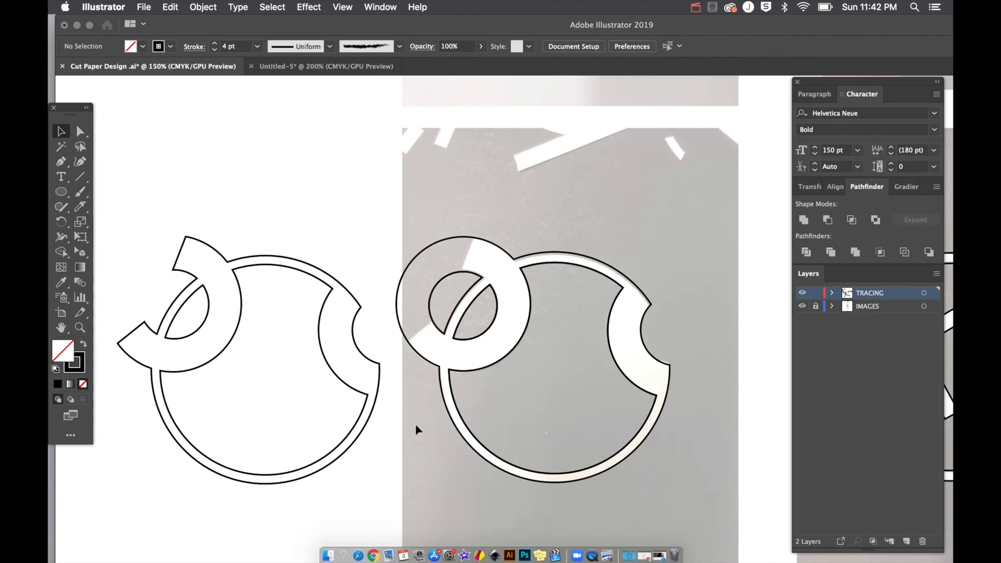
{"action": "key", "text": "super+minus"}
{"action": "key", "text": "super+minus"}
{"action": "key", "text": "super+minus"}
{"action": "key", "text": "super+equal"}
{"action": "key", "text": "super+equal"}
{"action": "key", "text": "super+equal"}
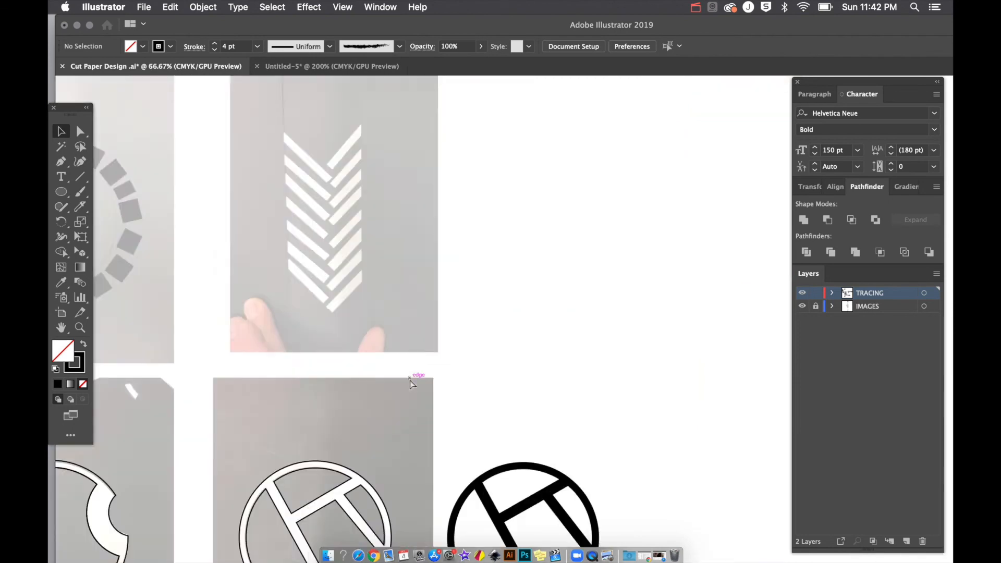
Step: Trace the top-left chevron stripe as a closed outline with the Pen tool
{"action": "scroll", "coordinate": [409, 385], "scroll_direction": "up", "scroll_amount": 2}
{"action": "scroll", "coordinate": [409, 385], "scroll_direction": "left", "scroll_amount": 2}
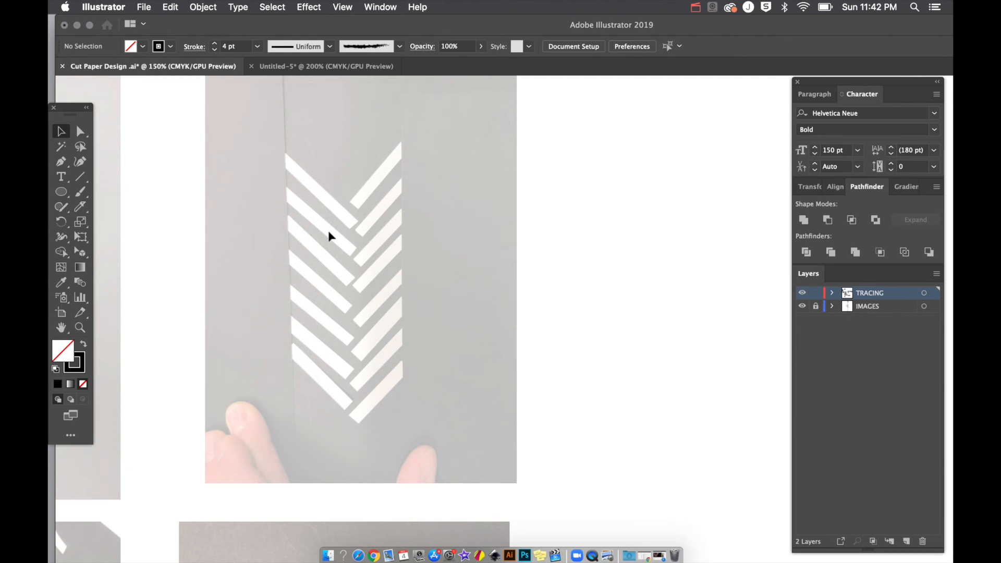
{"action": "scroll", "coordinate": [339, 278], "scroll_direction": "up", "scroll_amount": 1}
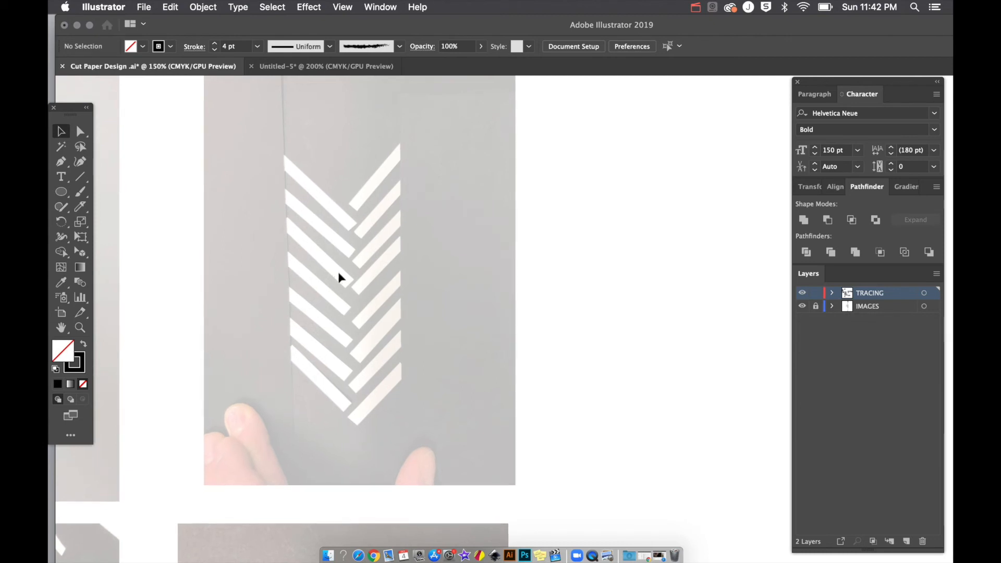
{"action": "key", "text": "l"}
{"action": "key", "text": "p"}
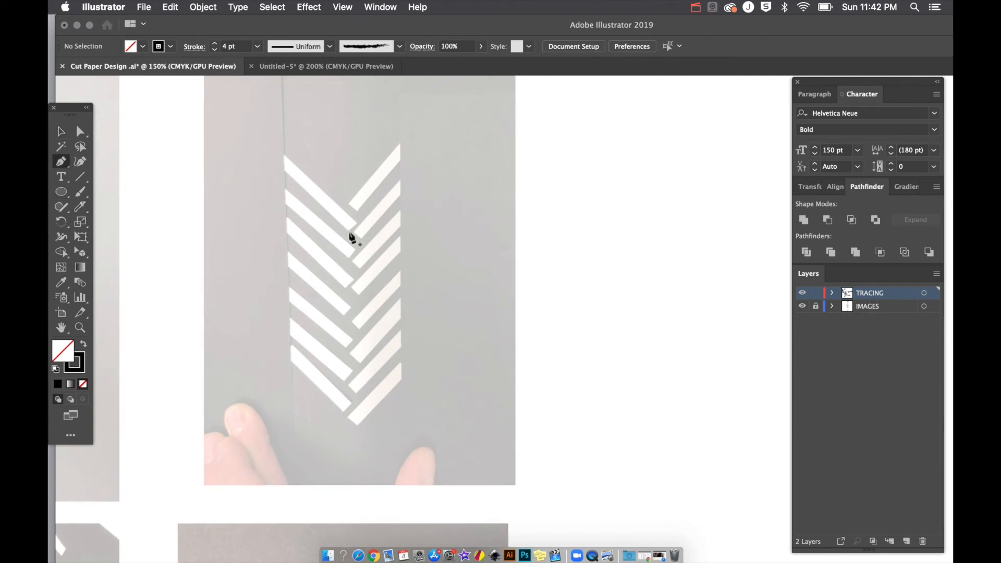
{"action": "left_click", "coordinate": [347, 230]}
{"action": "left_click_drag", "start_coordinate": [354, 230], "coordinate": [355, 223]}
{"action": "left_click", "coordinate": [283, 155]}
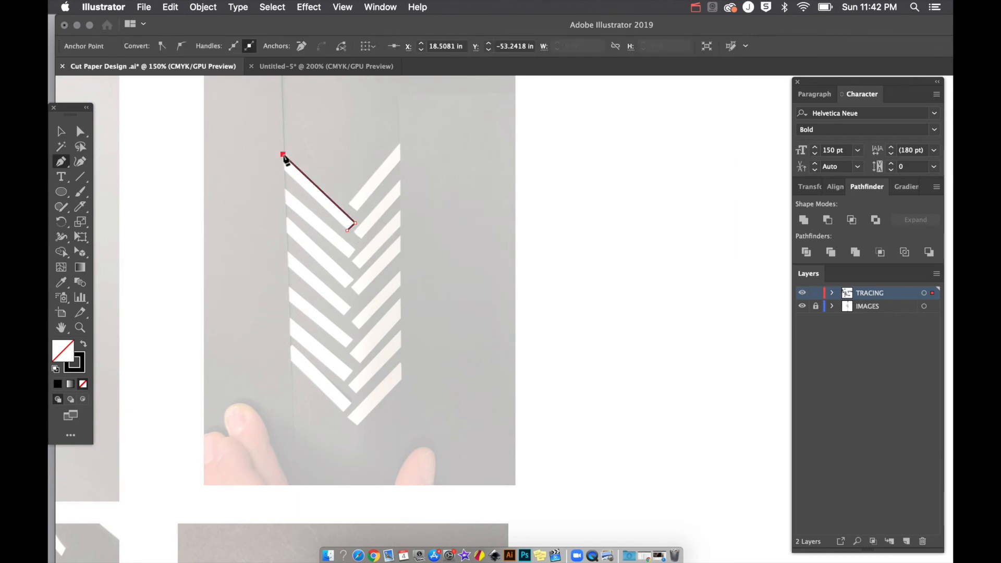
{"action": "left_click", "coordinate": [284, 170]}
{"action": "left_click", "coordinate": [347, 230]}
{"action": "left_click", "coordinate": [355, 210], "text": "super"}
Step: Trace the top-right chevron stripe meeting the left one at the point
{"action": "left_click", "coordinate": [349, 204]}
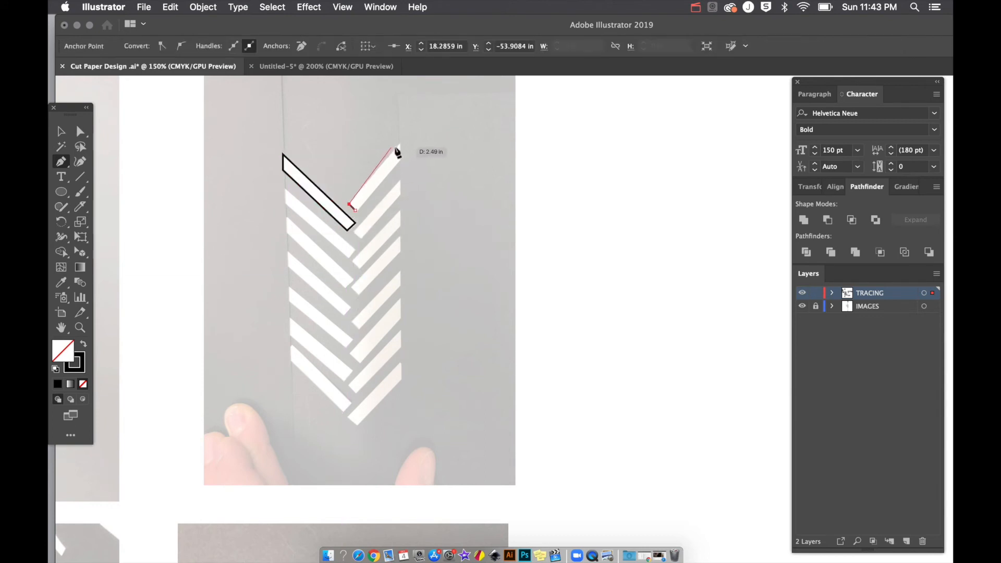
{"action": "left_click", "coordinate": [400, 144]}
{"action": "left_click", "coordinate": [400, 161]}
{"action": "left_click", "coordinate": [356, 210]}
Step: Select both stripes, make them solid black with no stroke, and Alt-drag a copy below
{"action": "key", "text": "v"}
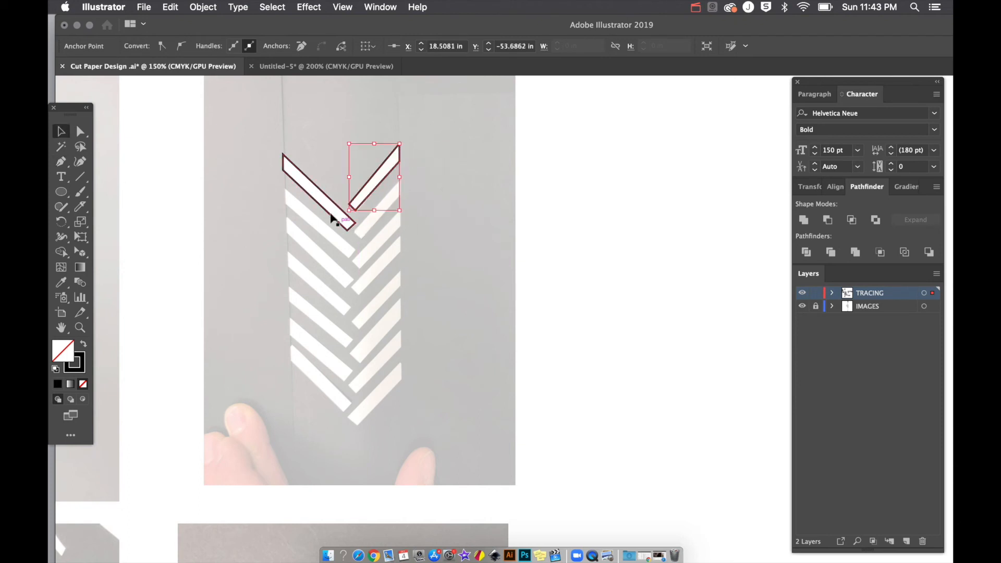
{"action": "left_click_drag", "start_coordinate": [328, 183], "coordinate": [678, 214]}
{"action": "scroll", "coordinate": [627, 258], "scroll_direction": "right", "scroll_amount": 5}
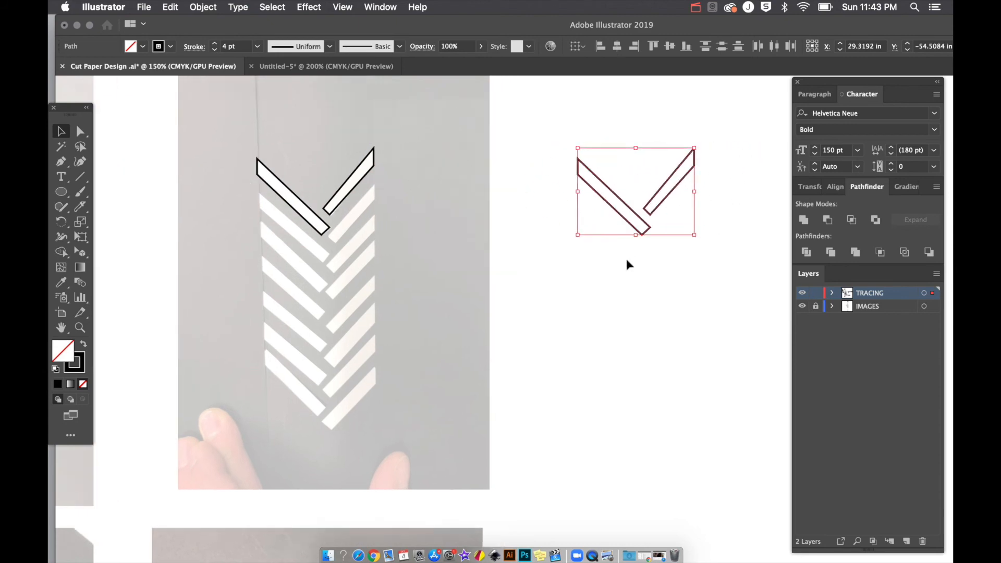
{"action": "left_click", "coordinate": [84, 347]}
{"action": "scroll", "coordinate": [560, 294], "scroll_direction": "right", "scroll_amount": 5}
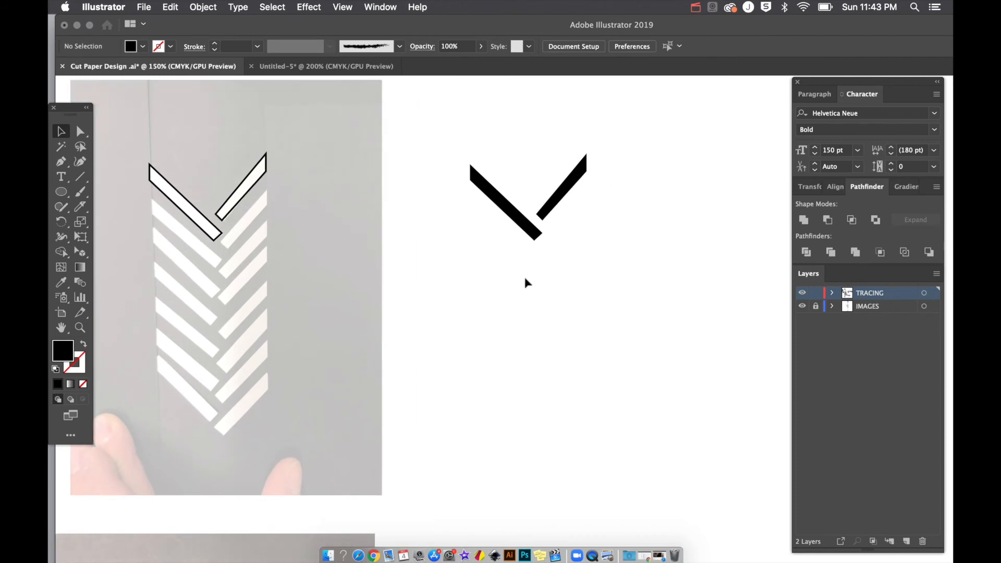
{"action": "left_click_drag", "start_coordinate": [554, 205], "coordinate": [559, 287]}
Step: Shift-select both chevrons and Alt-drag copies further down the column
{"action": "left_click", "coordinate": [553, 210], "text": "shift"}
{"action": "left_click_drag", "start_coordinate": [494, 389], "coordinate": [577, 351]}
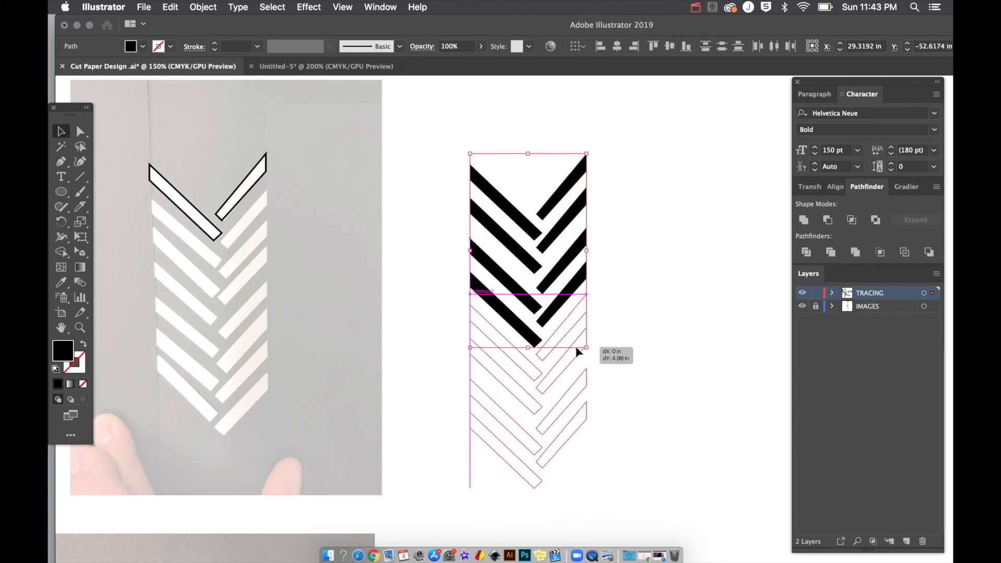
{"action": "left_click", "coordinate": [668, 326]}
Step: Select the whole chevron stack and apply Vertical Distribute Center
{"action": "scroll", "coordinate": [667, 325], "scroll_direction": "down", "scroll_amount": 3}
{"action": "scroll", "coordinate": [667, 325], "scroll_direction": "right", "scroll_amount": 3}
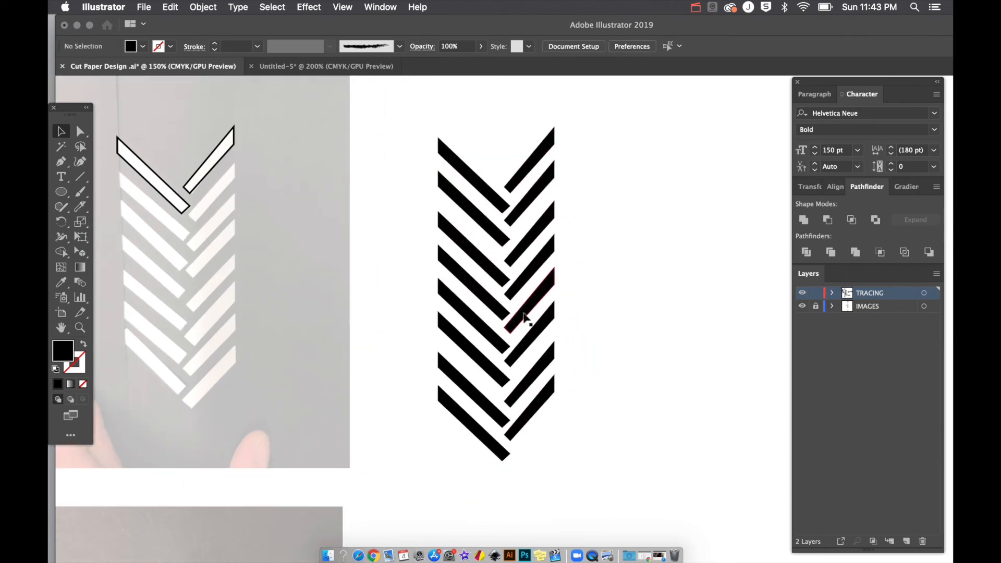
{"action": "left_click_drag", "start_coordinate": [426, 118], "coordinate": [623, 477]}
{"action": "right_click", "coordinate": [835, 188]}
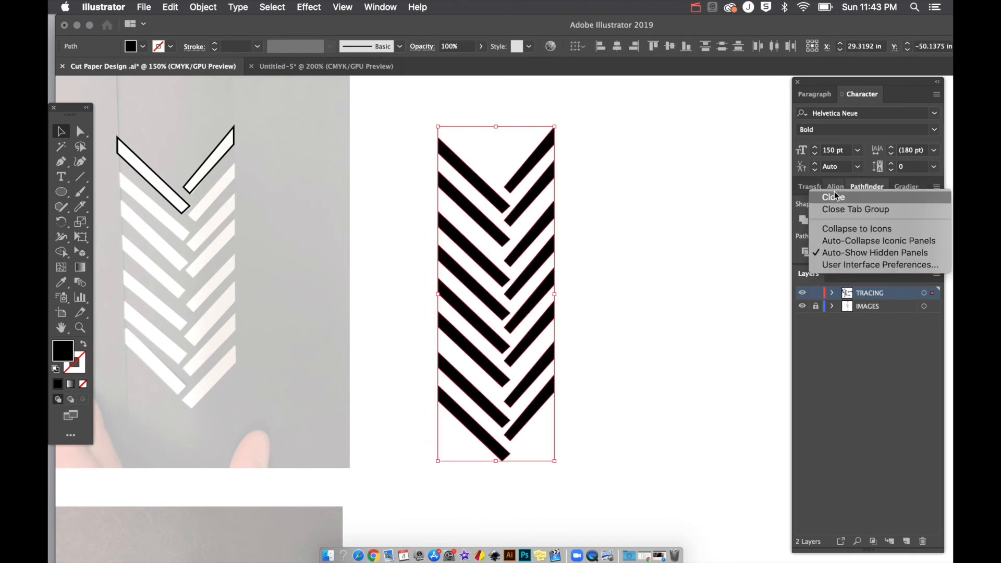
{"action": "left_click", "coordinate": [857, 420]}
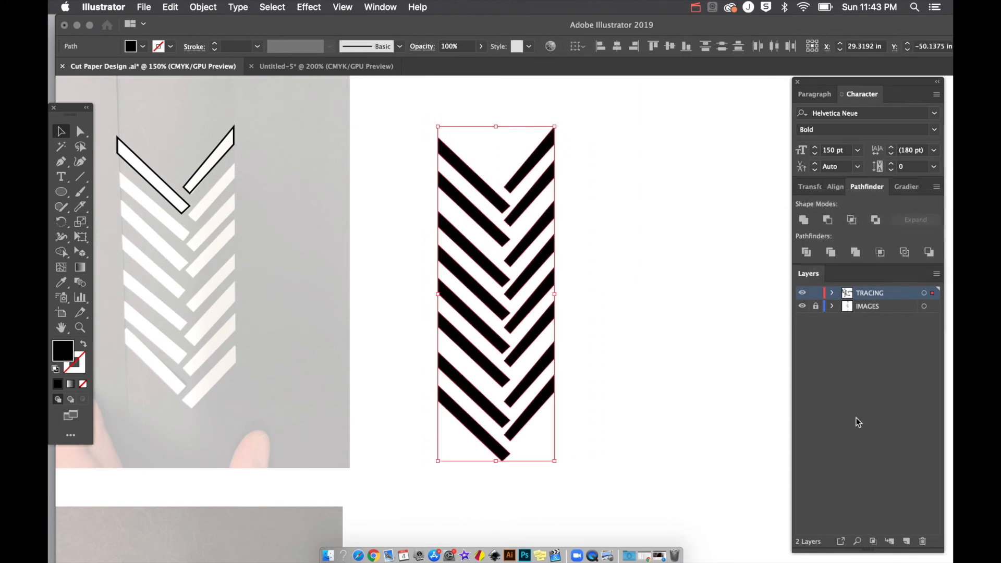
{"action": "left_click", "coordinate": [835, 188]}
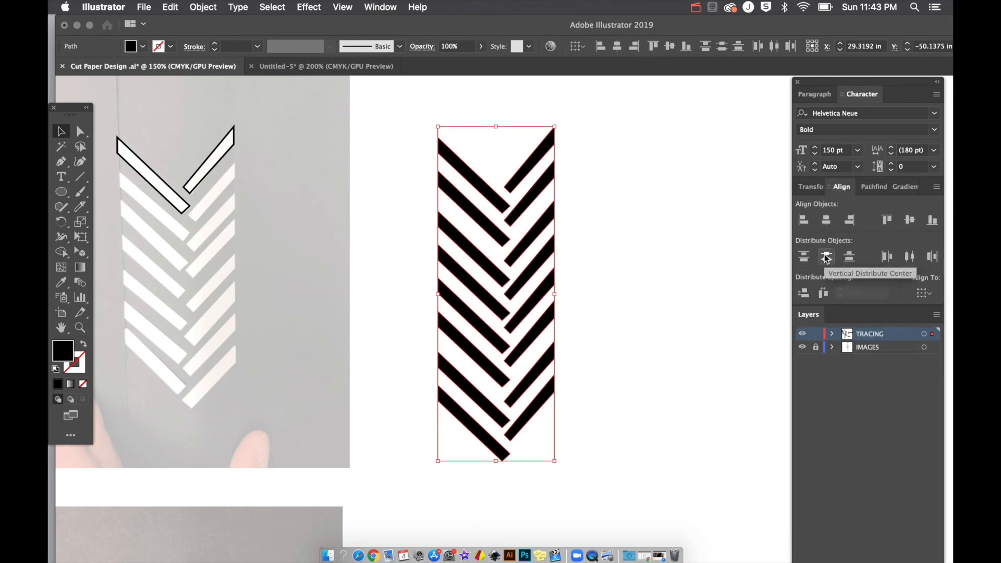
{"action": "left_click", "coordinate": [826, 258]}
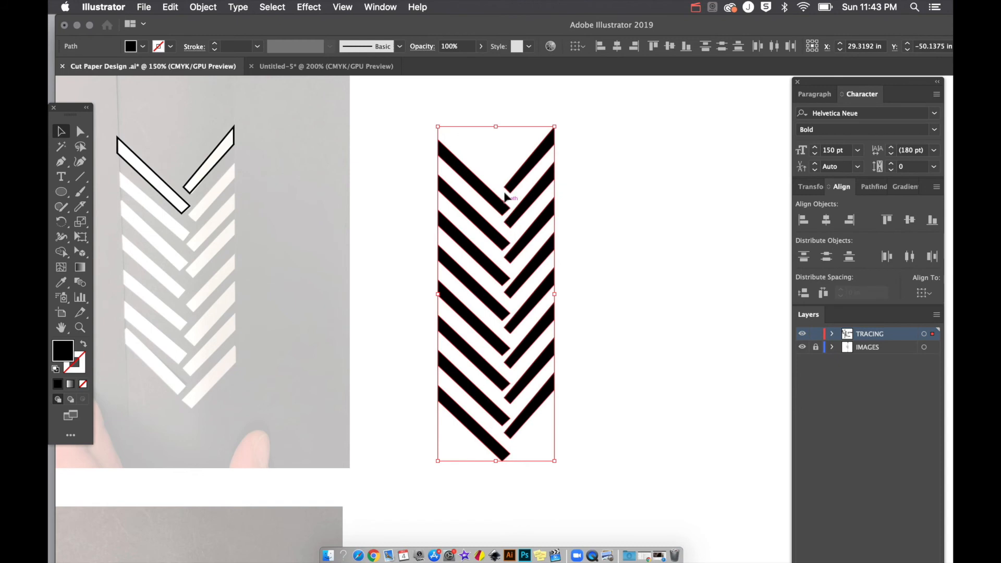
{"action": "key", "text": "a"}
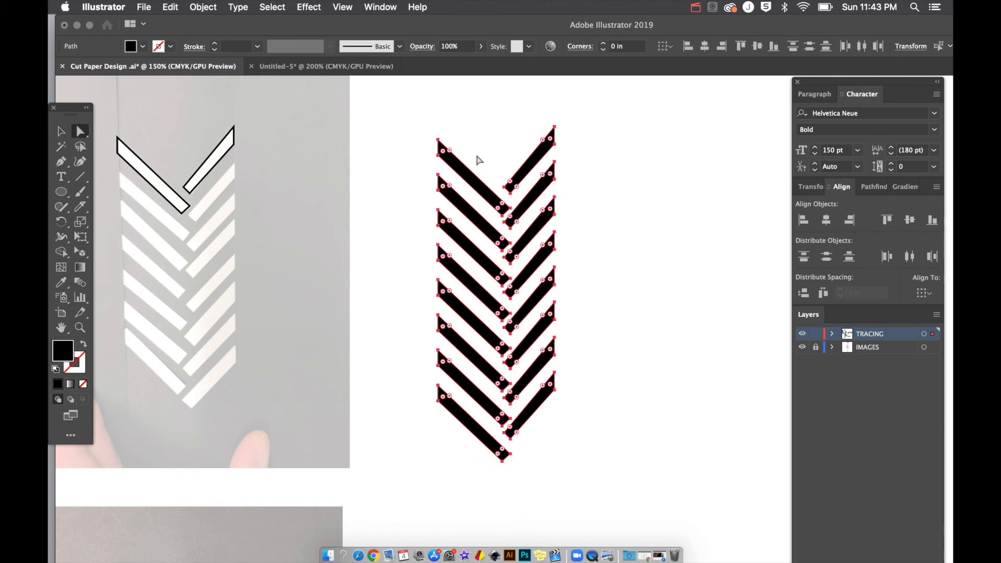
{"action": "left_click_drag", "start_coordinate": [420, 129], "coordinate": [453, 436]}
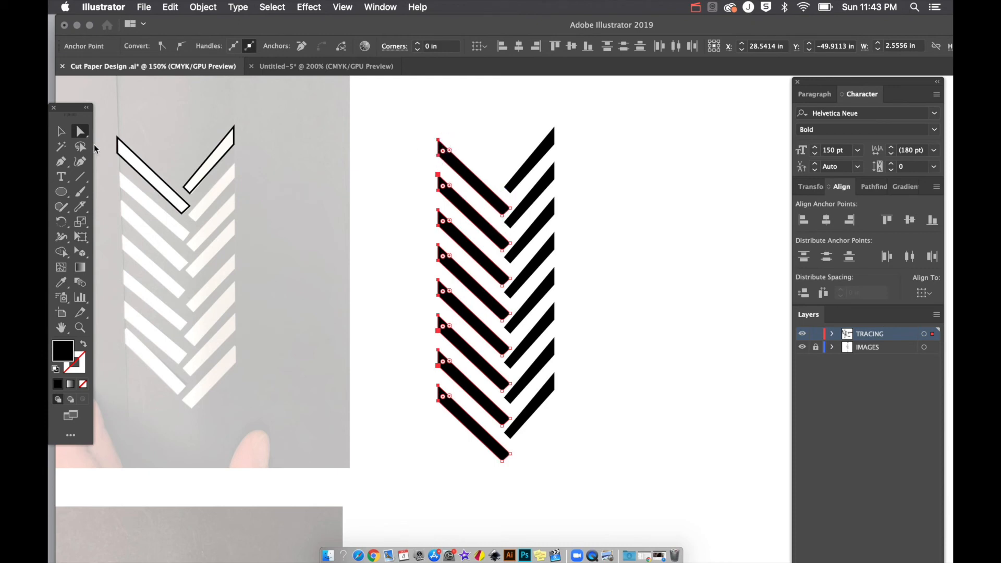
{"action": "right_click", "coordinate": [437, 151]}
{"action": "left_click", "coordinate": [417, 142]}
{"action": "key", "text": "super+minus"}
{"action": "key", "text": "v"}
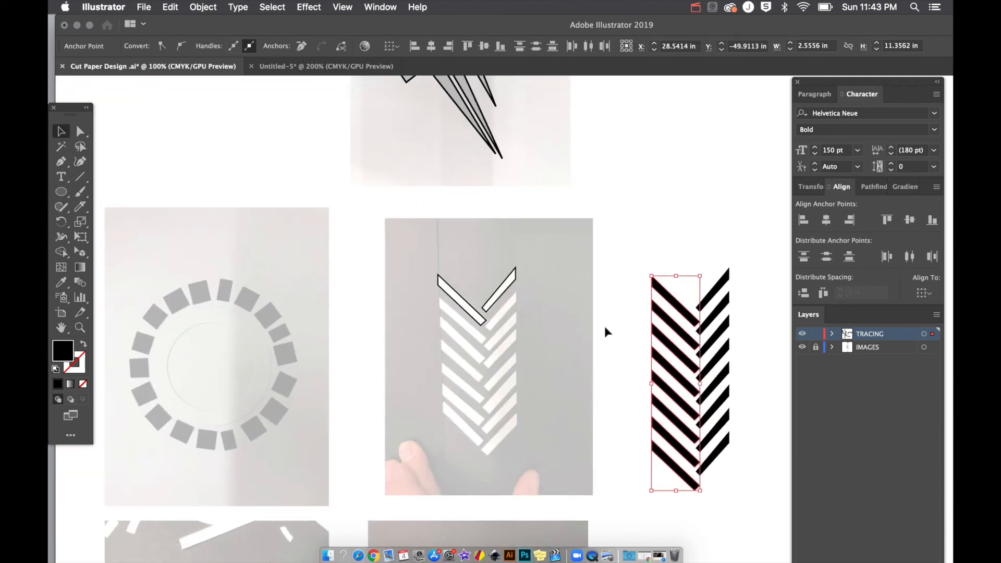
Step: Alt-drag copies of the black chevron to its right, then duplicate both columns further right
{"action": "scroll", "coordinate": [605, 329], "scroll_direction": "right", "scroll_amount": 5}
{"action": "scroll", "coordinate": [605, 332], "scroll_direction": "right", "scroll_amount": 1}
{"action": "left_click_drag", "start_coordinate": [422, 202], "coordinate": [532, 468]}
{"action": "left_click_drag", "start_coordinate": [460, 448], "coordinate": [535, 437]}
{"action": "left_click_drag", "start_coordinate": [446, 476], "coordinate": [563, 243]}
{"action": "left_click_drag", "start_coordinate": [521, 322], "coordinate": [675, 323]}
{"action": "left_click", "coordinate": [649, 193]}
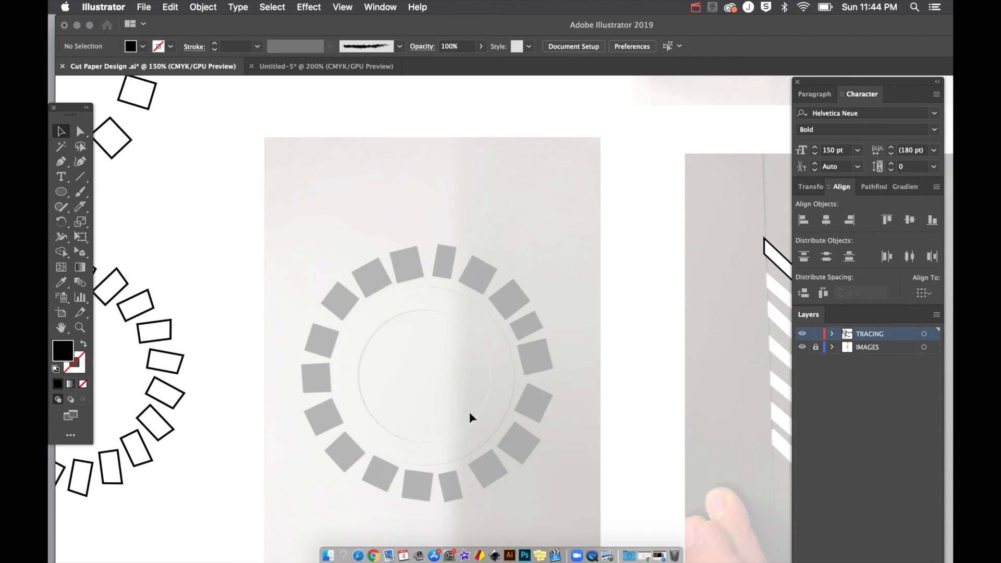
{"action": "key", "text": "p"}
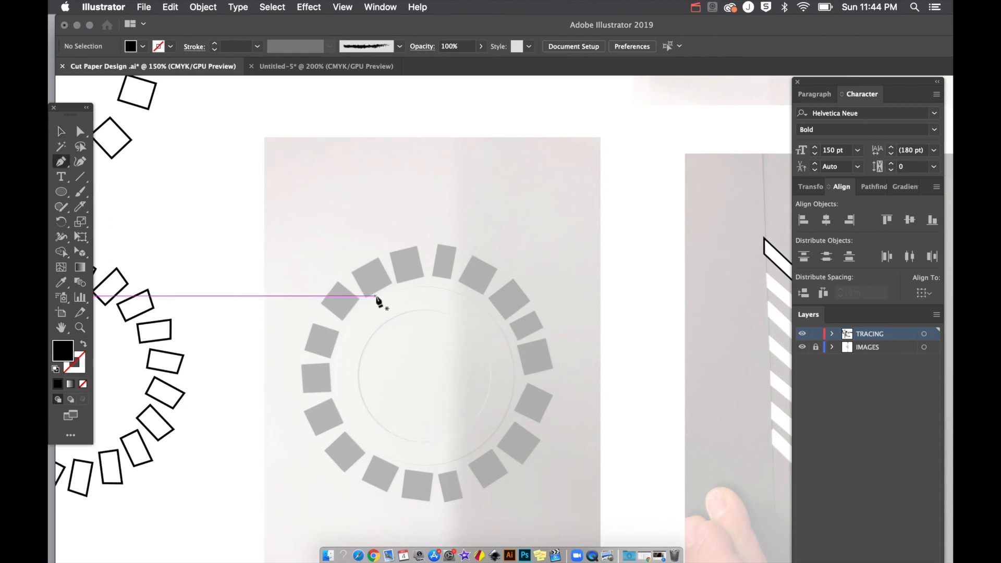
{"action": "left_click", "coordinate": [397, 282]}
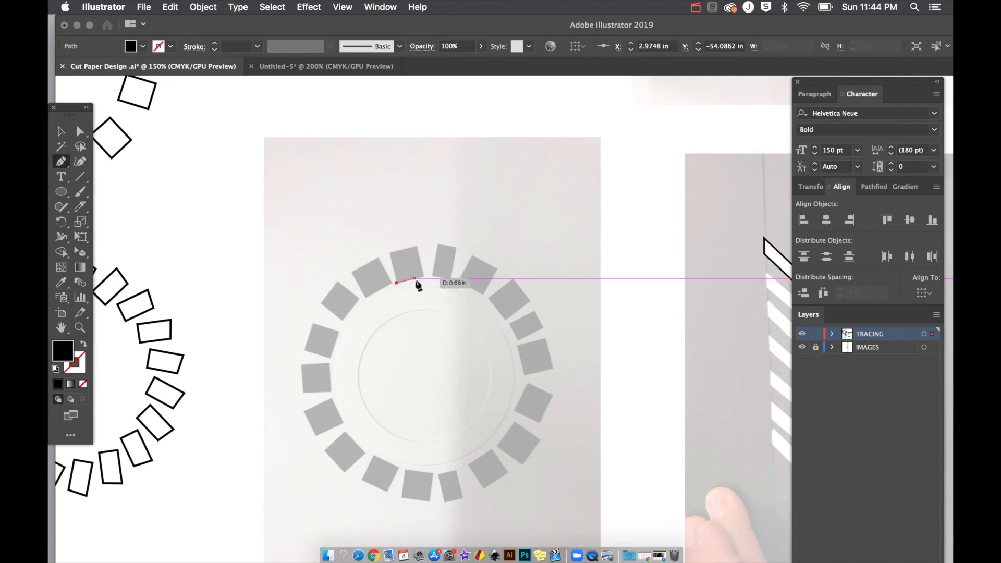
{"action": "left_click", "coordinate": [423, 276]}
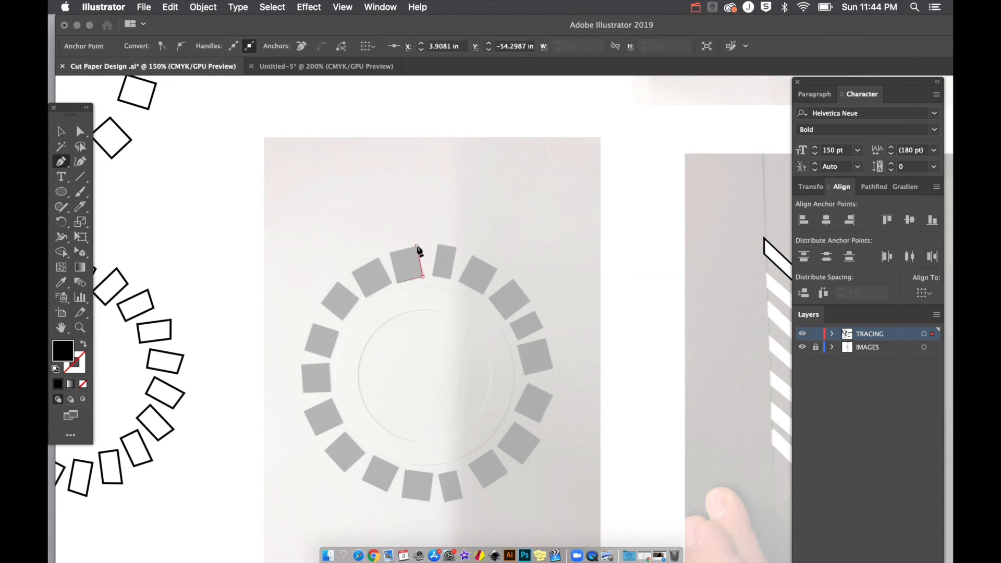
{"action": "left_click", "coordinate": [417, 245]}
{"action": "left_click", "coordinate": [389, 251]}
{"action": "left_click", "coordinate": [396, 282]}
{"action": "key", "text": "v"}
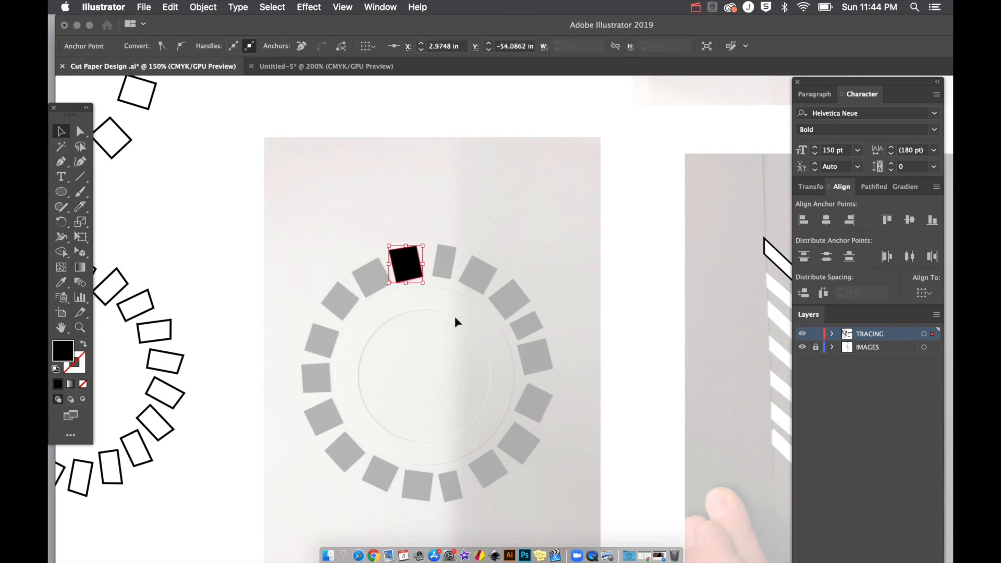
{"action": "left_click", "coordinate": [437, 298]}
{"action": "left_click", "coordinate": [405, 277]}
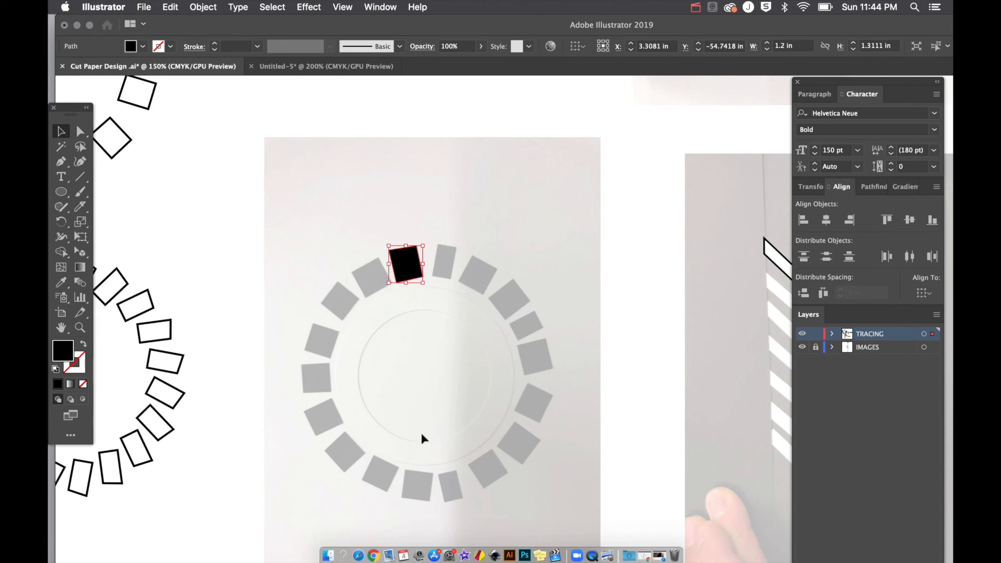
{"action": "scroll", "coordinate": [421, 433], "scroll_direction": "right", "scroll_amount": 5}
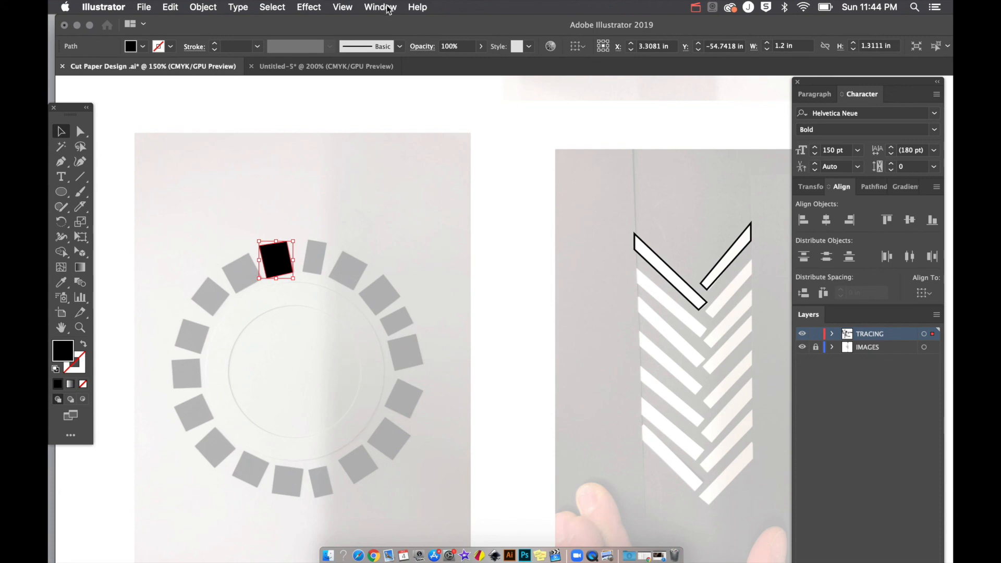
Step: Add a Transform effect to the black square with preview on, moving copies 1.375 in horizontally
{"action": "left_click", "coordinate": [322, 7]}
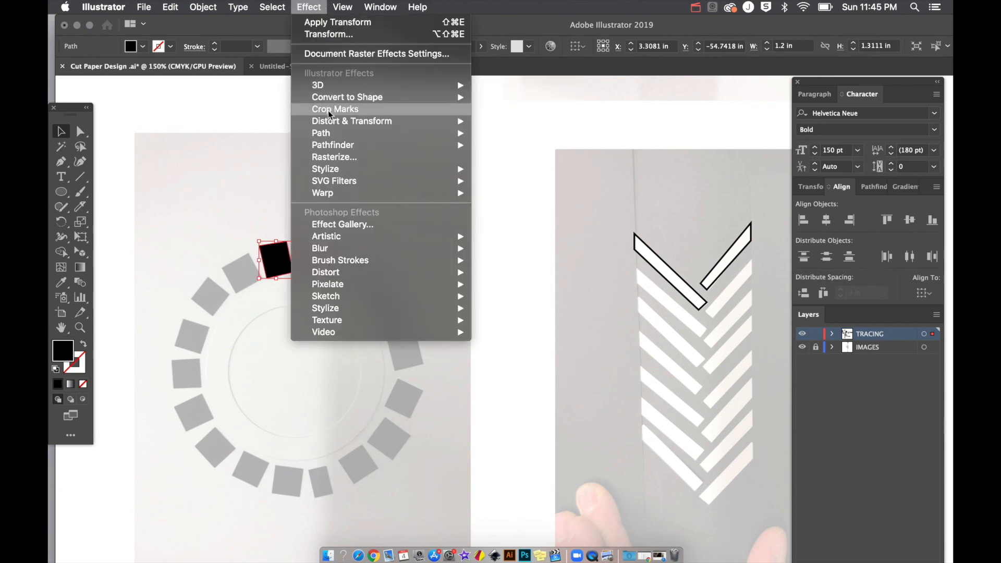
{"action": "mouse_move", "coordinate": [329, 124]}
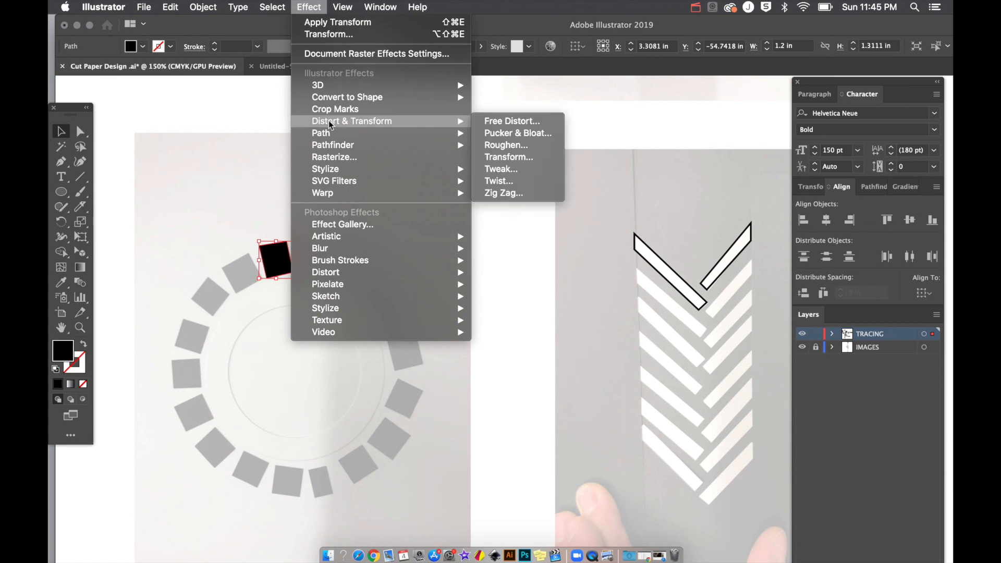
{"action": "left_click", "coordinate": [487, 156]}
{"action": "left_click_drag", "start_coordinate": [783, 63], "coordinate": [650, 49]}
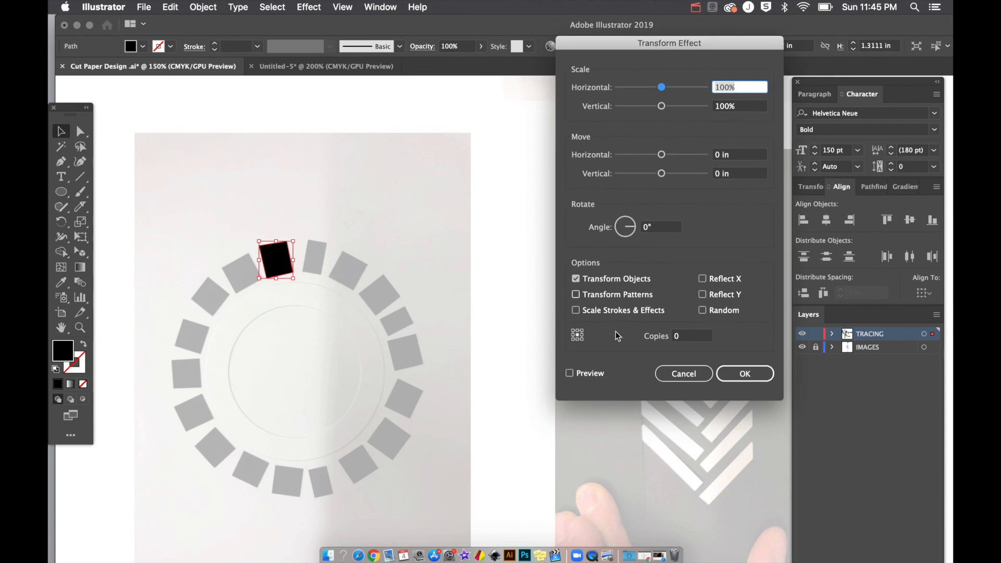
{"action": "left_click", "coordinate": [599, 375]}
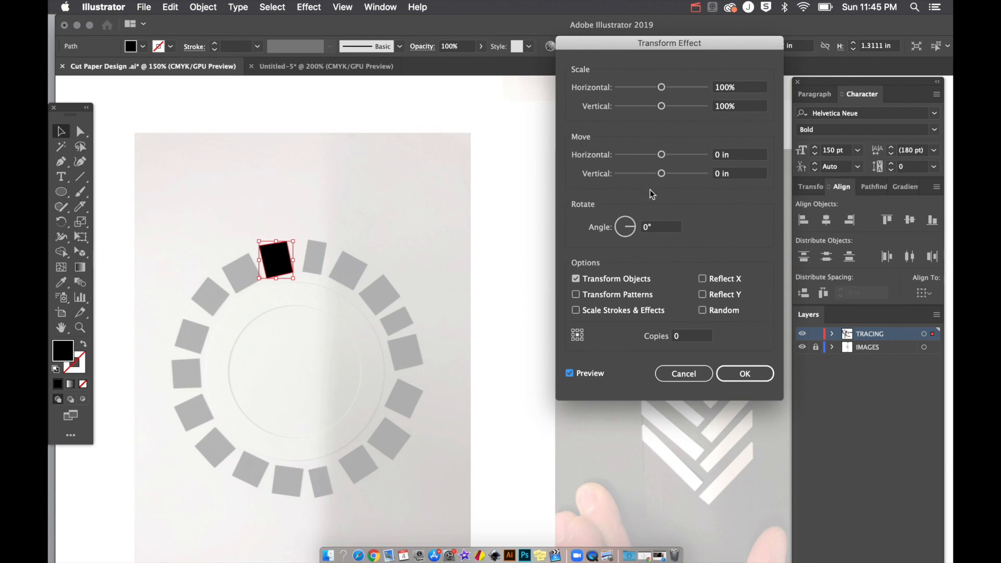
{"action": "mouse_move", "coordinate": [665, 159]}
{"action": "left_mouse_down"}
{"action": "mouse_move", "coordinate": [676, 157]}
{"action": "mouse_move", "coordinate": [651, 158]}
{"action": "left_mouse_up"}
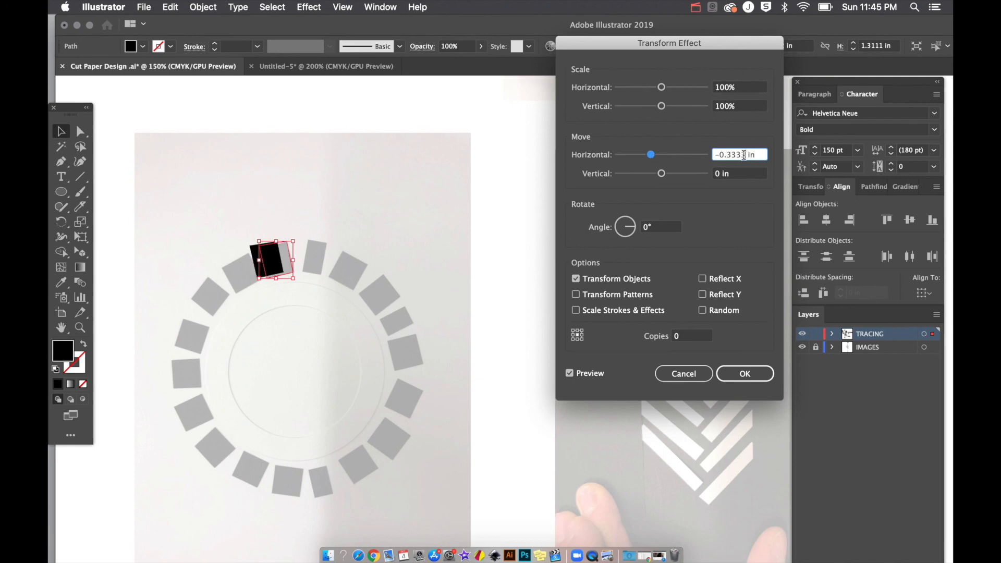
{"action": "scroll", "coordinate": [744, 155], "scroll_direction": "up", "scroll_amount": 12}
{"action": "scroll", "coordinate": [744, 155], "scroll_direction": "down", "scroll_amount": 20}
{"action": "scroll", "coordinate": [744, 155], "scroll_direction": "up", "scroll_amount": 5}
{"action": "scroll", "coordinate": [744, 155], "scroll_direction": "up", "scroll_amount": 15}
{"action": "scroll", "coordinate": [743, 154], "scroll_direction": "down", "scroll_amount": 3}
{"action": "scroll", "coordinate": [743, 155], "scroll_direction": "up", "scroll_amount": 8}
{"action": "scroll", "coordinate": [744, 155], "scroll_direction": "down", "scroll_amount": 20}
{"action": "scroll", "coordinate": [743, 155], "scroll_direction": "up", "scroll_amount": 3}
{"action": "scroll", "coordinate": [744, 155], "scroll_direction": "up", "scroll_amount": 18}
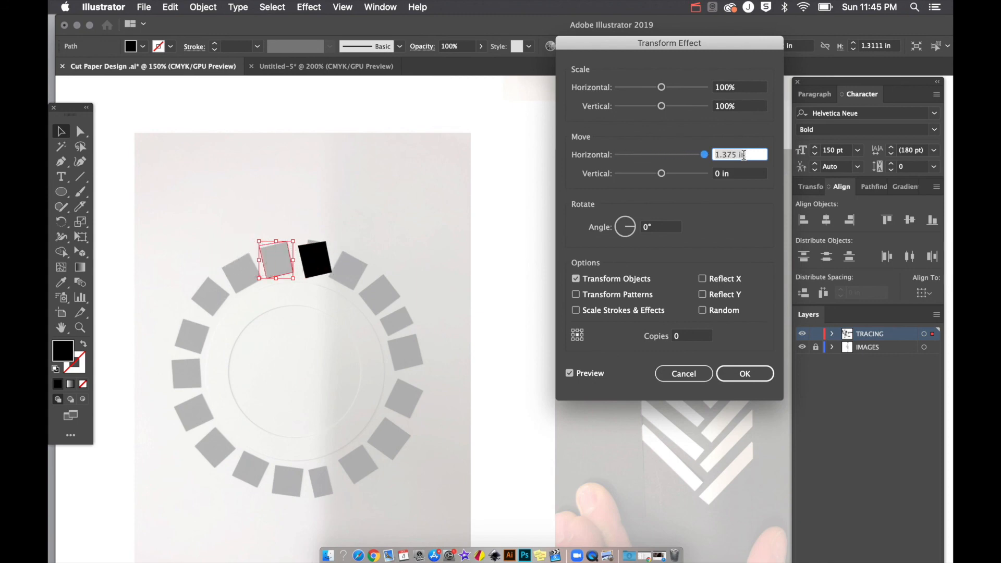
Step: Set the Transform angle to -18° and copies to 19 so the ring closes, then apply
{"action": "left_click", "coordinate": [666, 228]}
{"action": "scroll", "coordinate": [666, 228], "scroll_direction": "up", "scroll_amount": 6}
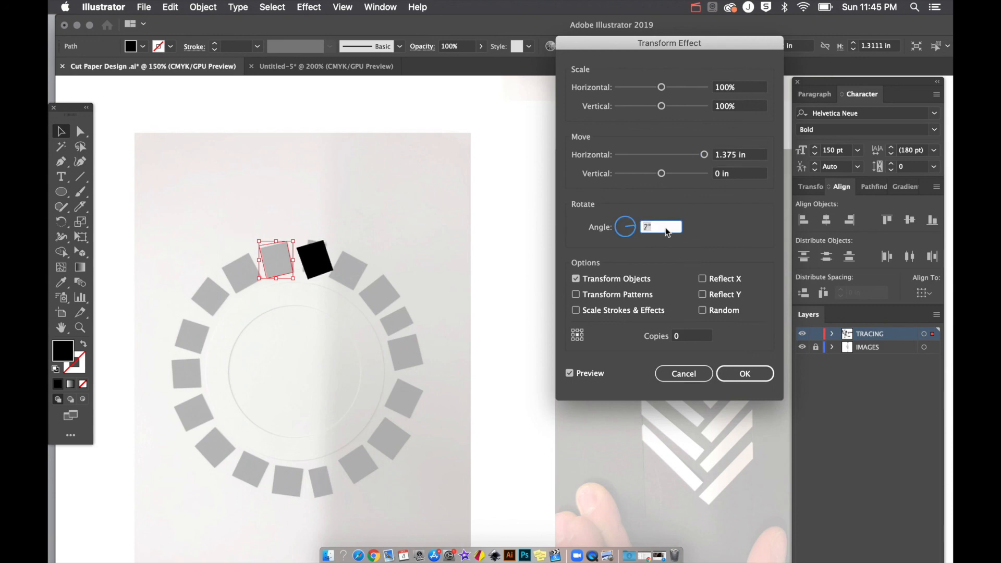
{"action": "scroll", "coordinate": [665, 227], "scroll_direction": "down", "scroll_amount": 13}
{"action": "left_click", "coordinate": [691, 334]}
{"action": "scroll", "coordinate": [691, 334], "scroll_direction": "up", "scroll_amount": 7}
{"action": "left_click", "coordinate": [661, 227]}
{"action": "scroll", "coordinate": [666, 226], "scroll_direction": "up", "scroll_amount": 17}
{"action": "scroll", "coordinate": [666, 226], "scroll_direction": "down", "scroll_amount": 20}
{"action": "scroll", "coordinate": [665, 226], "scroll_direction": "up", "scroll_amount": 10}
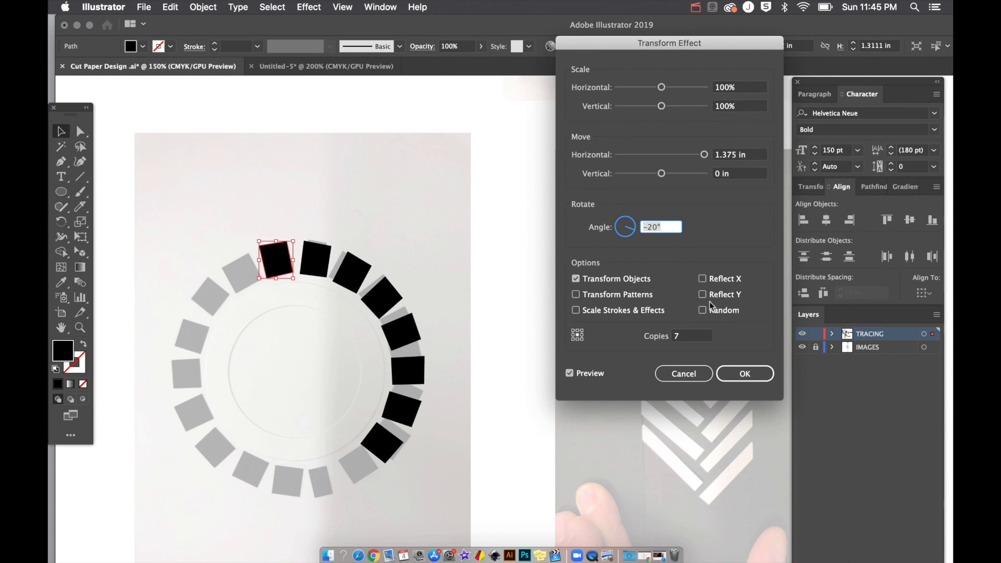
{"action": "left_click", "coordinate": [695, 335]}
{"action": "scroll", "coordinate": [694, 337], "scroll_direction": "up", "scroll_amount": 10}
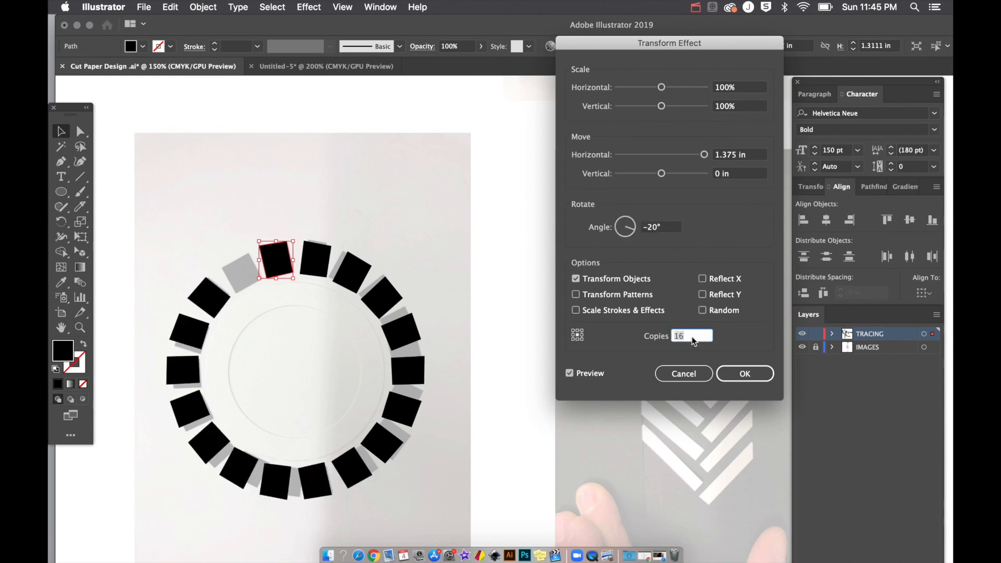
{"action": "left_click", "coordinate": [661, 229]}
{"action": "scroll", "coordinate": [662, 230], "scroll_direction": "up", "scroll_amount": 1}
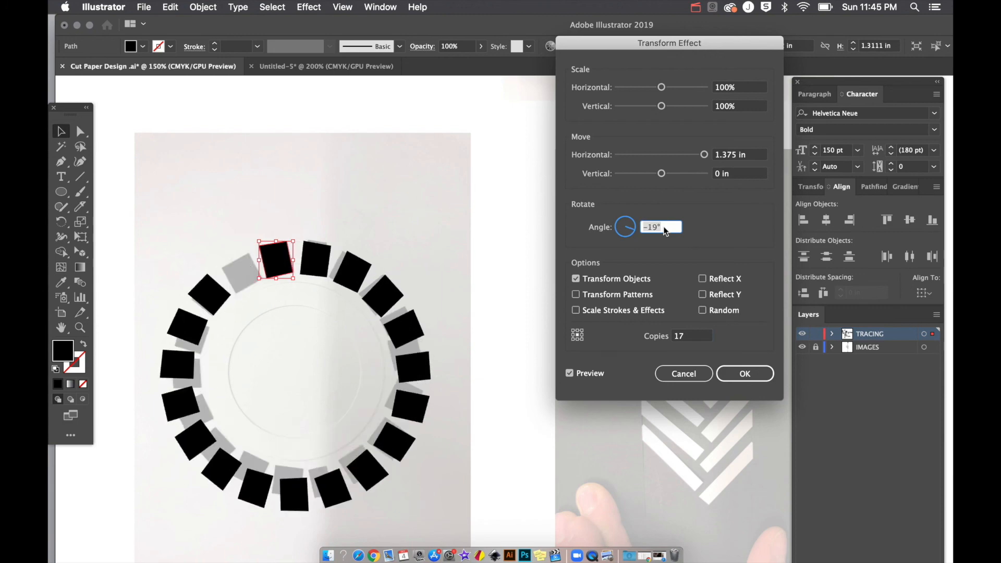
{"action": "scroll", "coordinate": [665, 231], "scroll_direction": "up", "scroll_amount": 1}
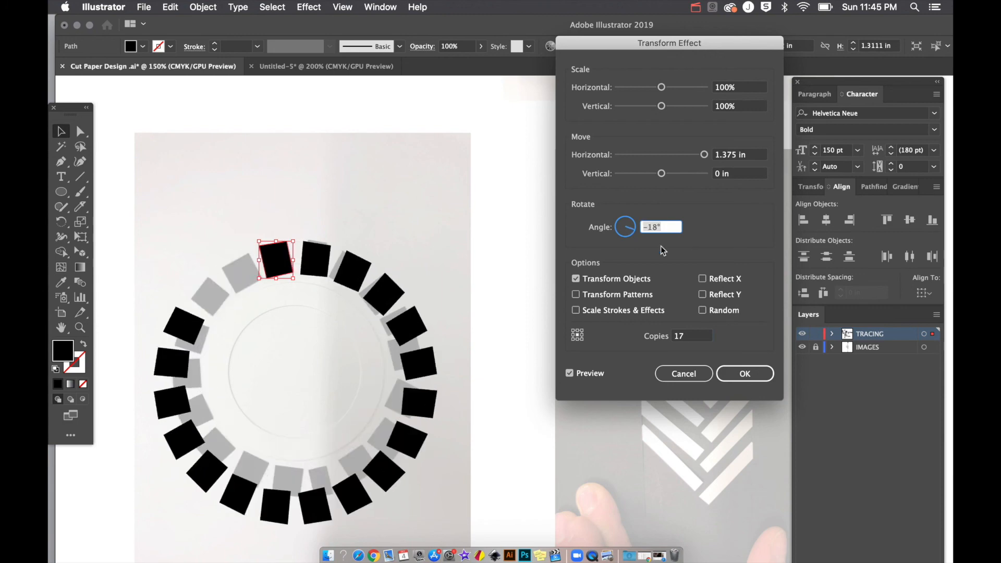
{"action": "left_click", "coordinate": [696, 333]}
{"action": "key", "text": "Up"}
{"action": "key", "text": "Up"}
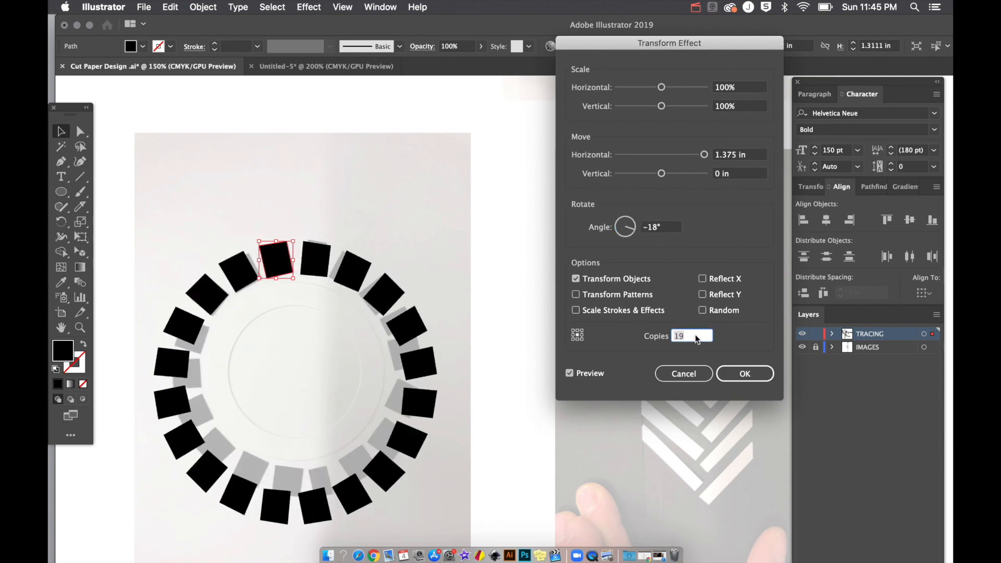
{"action": "left_click", "coordinate": [743, 376]}
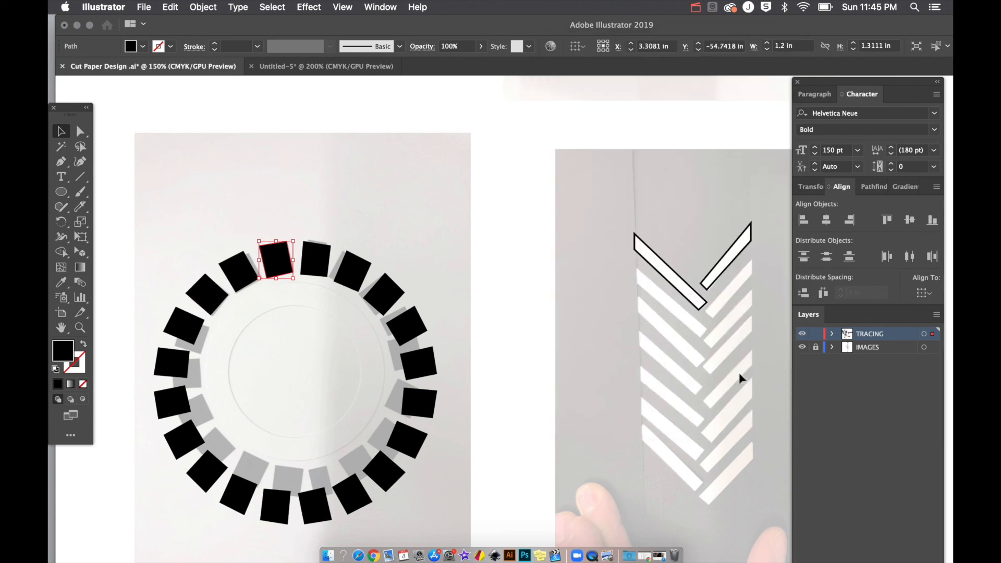
Step: Move the black square ring left beside the outline rings
{"action": "key", "text": "super+minus"}
{"action": "key", "text": "super+minus"}
{"action": "scroll", "coordinate": [618, 435], "scroll_direction": "right", "scroll_amount": 3}
{"action": "scroll", "coordinate": [618, 435], "scroll_direction": "down", "scroll_amount": 2}
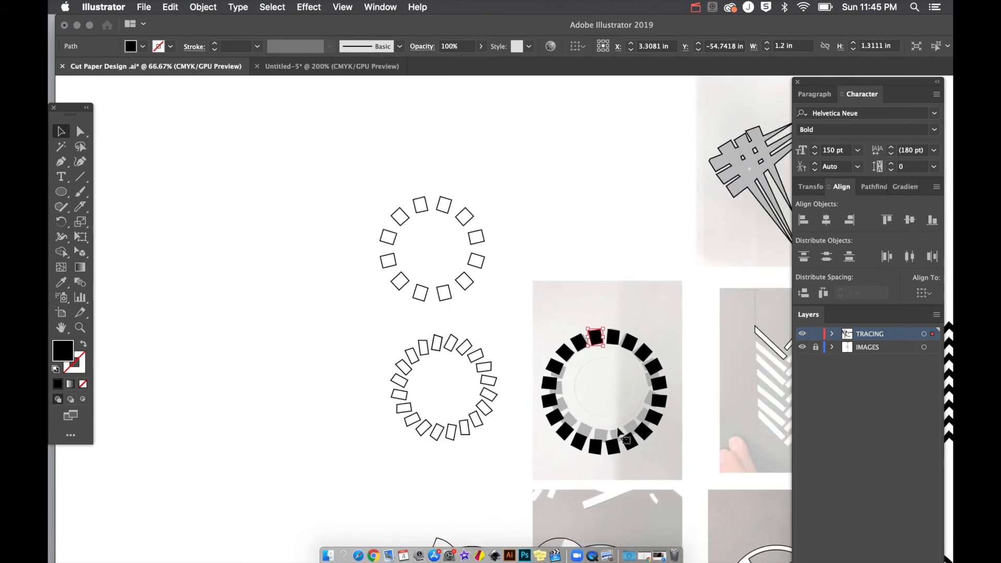
{"action": "left_click", "coordinate": [604, 305]}
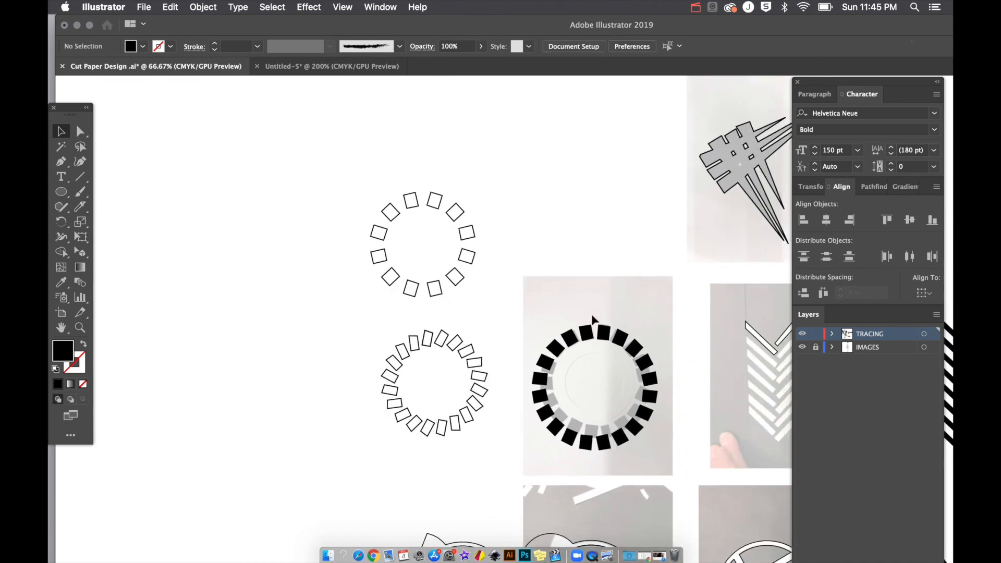
{"action": "right_click", "coordinate": [590, 331]}
{"action": "left_click", "coordinate": [589, 301]}
{"action": "left_click_drag", "start_coordinate": [590, 337], "coordinate": [191, 300]}
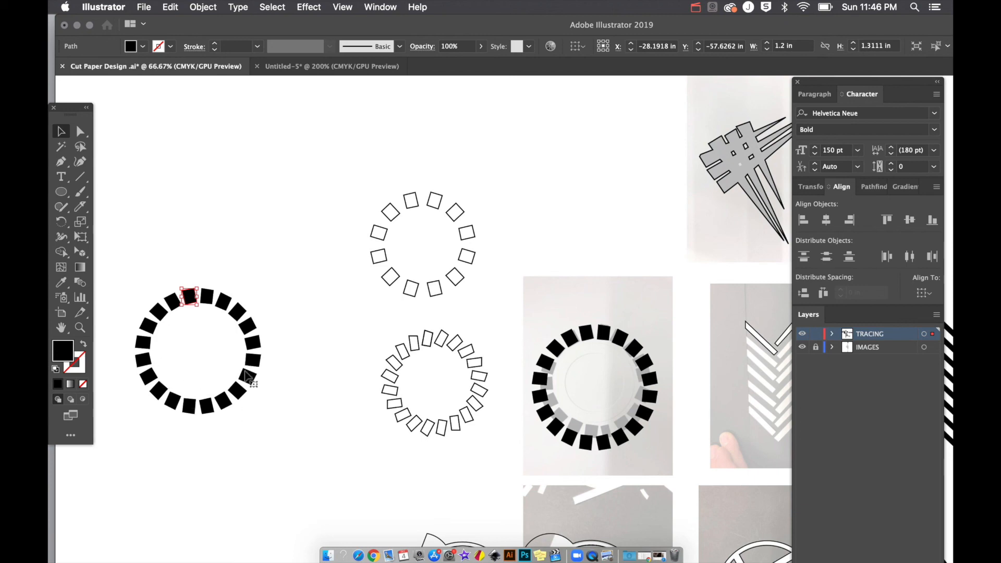
Step: Expand the ring's appearance into real squares and shift the group right and down
{"action": "left_click", "coordinate": [198, 6]}
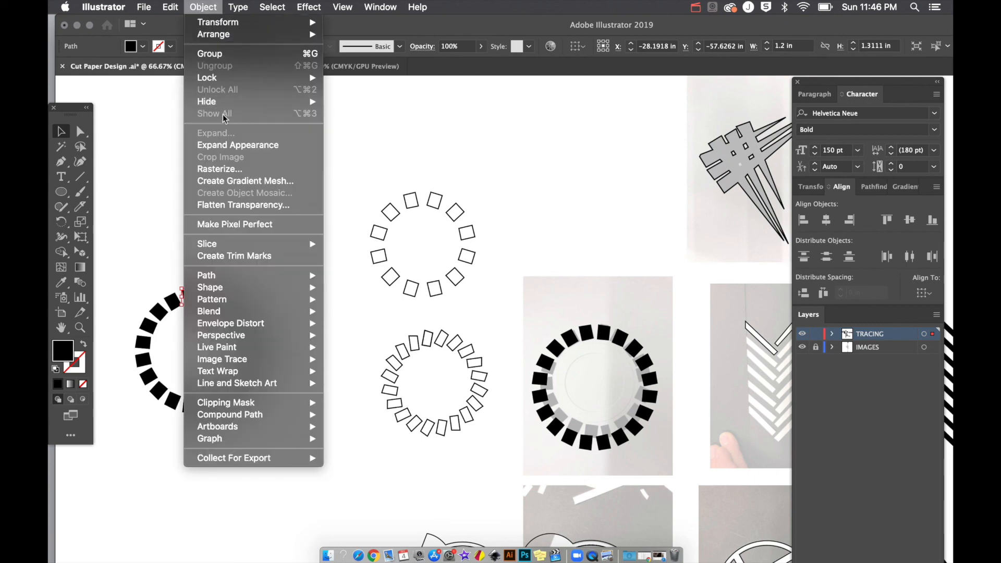
{"action": "left_click", "coordinate": [226, 144]}
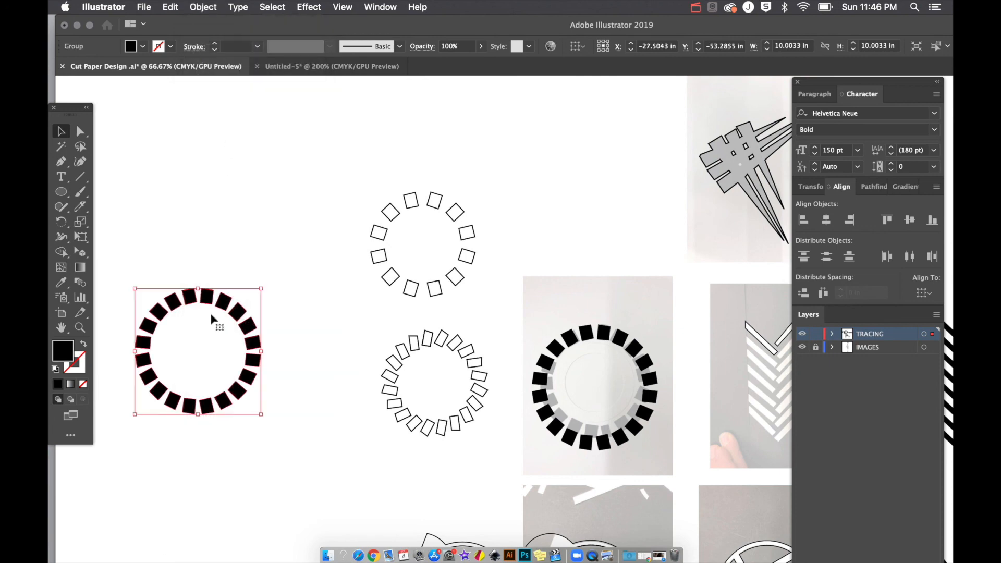
{"action": "left_click_drag", "start_coordinate": [221, 315], "coordinate": [291, 302]}
{"action": "left_click", "coordinate": [294, 268]}
Step: Ungroup the ring into separate squares and undo the accidental square drag
{"action": "right_click", "coordinate": [286, 302]}
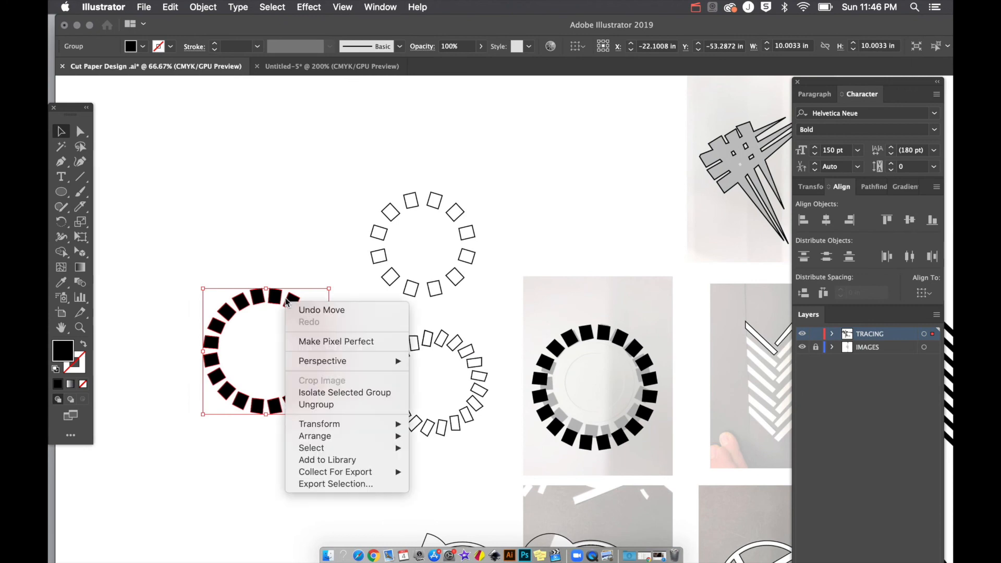
{"action": "left_click", "coordinate": [318, 406]}
{"action": "left_click", "coordinate": [301, 261]}
{"action": "left_click_drag", "start_coordinate": [291, 306], "coordinate": [337, 360]}
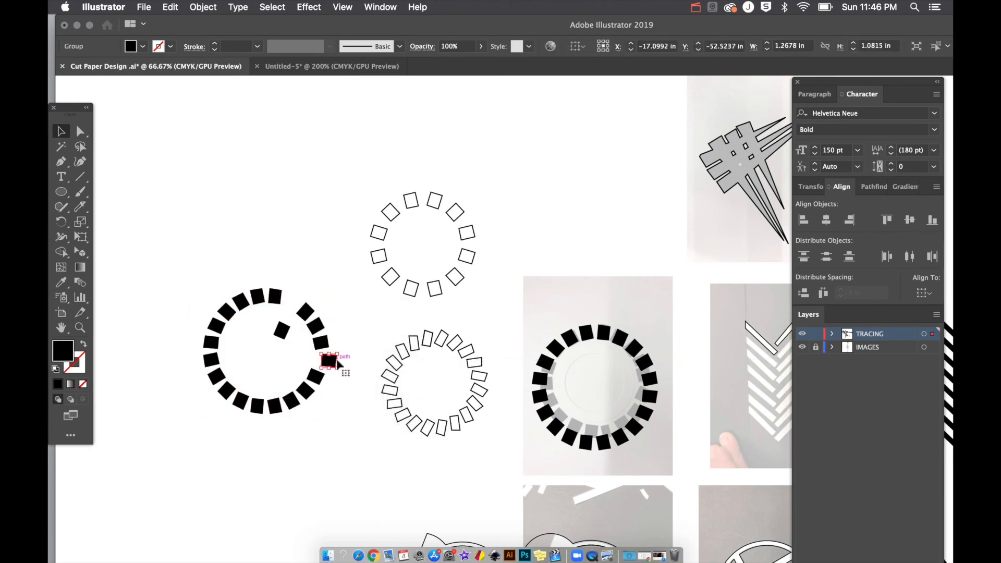
{"action": "key", "text": "super+z"}
{"action": "key", "text": "super+z"}
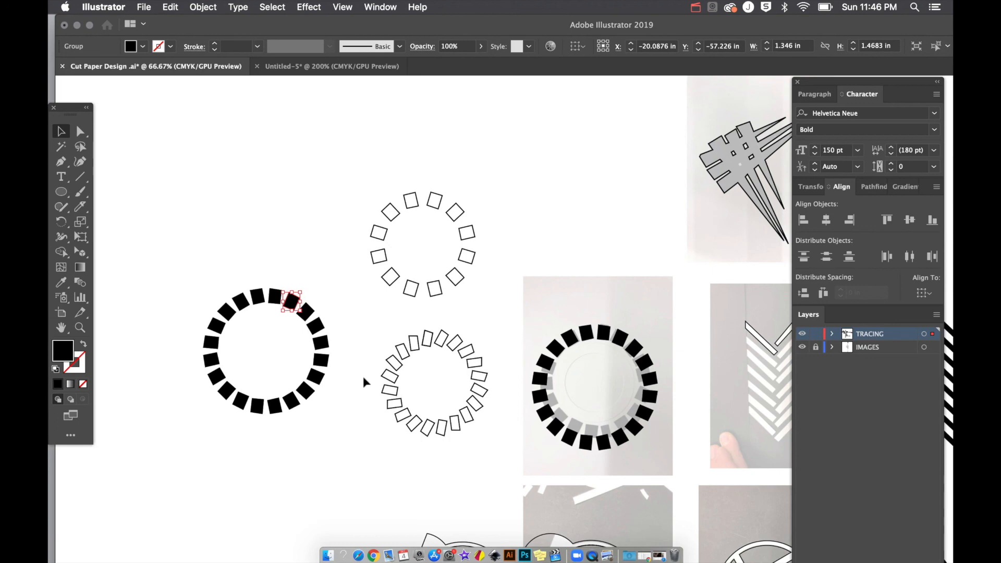
{"action": "key", "text": "super+minus"}
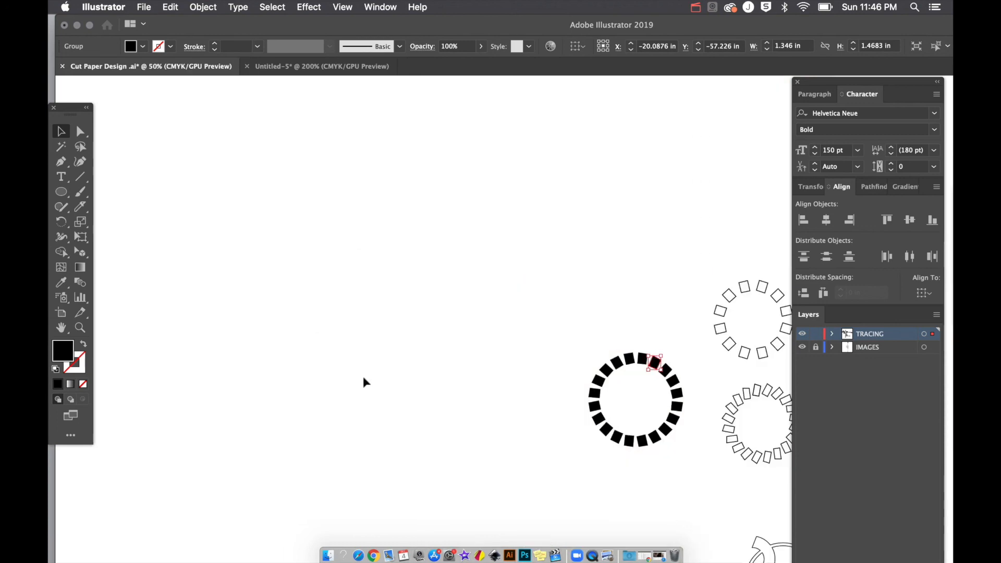
{"action": "scroll", "coordinate": [363, 382], "scroll_direction": "right", "scroll_amount": 6}
{"action": "scroll", "coordinate": [363, 382], "scroll_direction": "down", "scroll_amount": 3}
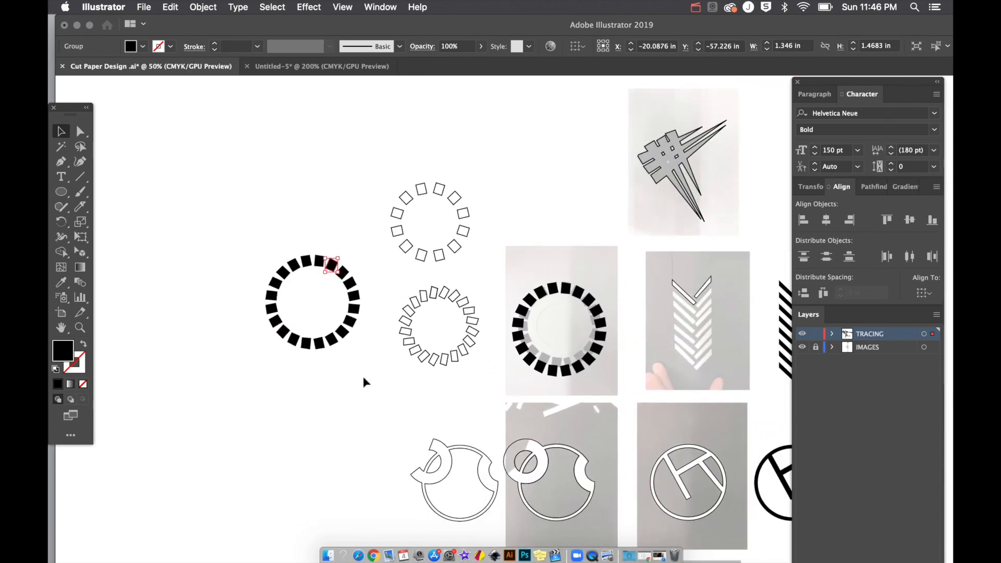
{"action": "scroll", "coordinate": [363, 383], "scroll_direction": "right", "scroll_amount": 2}
{"action": "scroll", "coordinate": [363, 382], "scroll_direction": "down", "scroll_amount": 1}
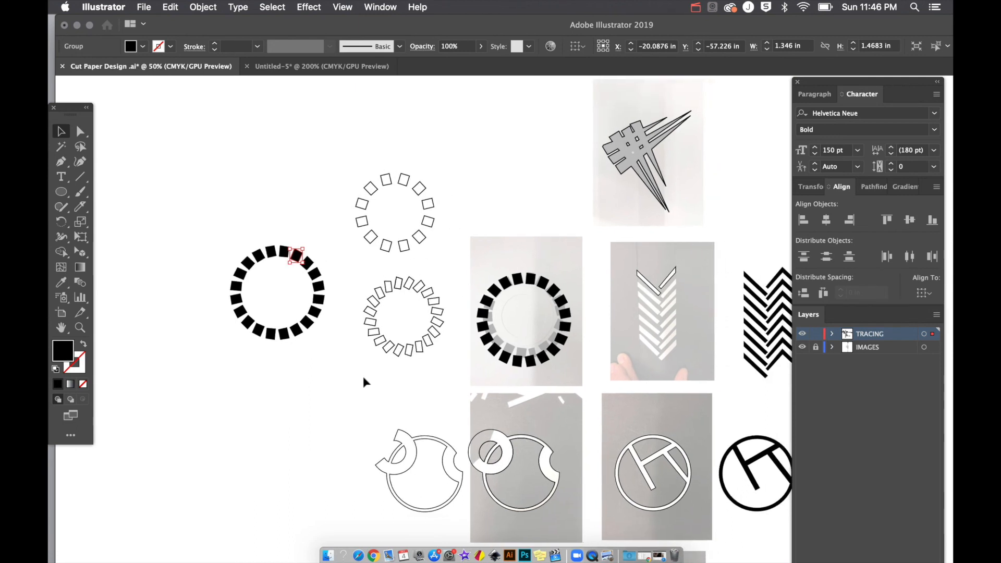
{"action": "scroll", "coordinate": [363, 377], "scroll_direction": "right", "scroll_amount": 3}
{"action": "scroll", "coordinate": [364, 378], "scroll_direction": "down", "scroll_amount": 1}
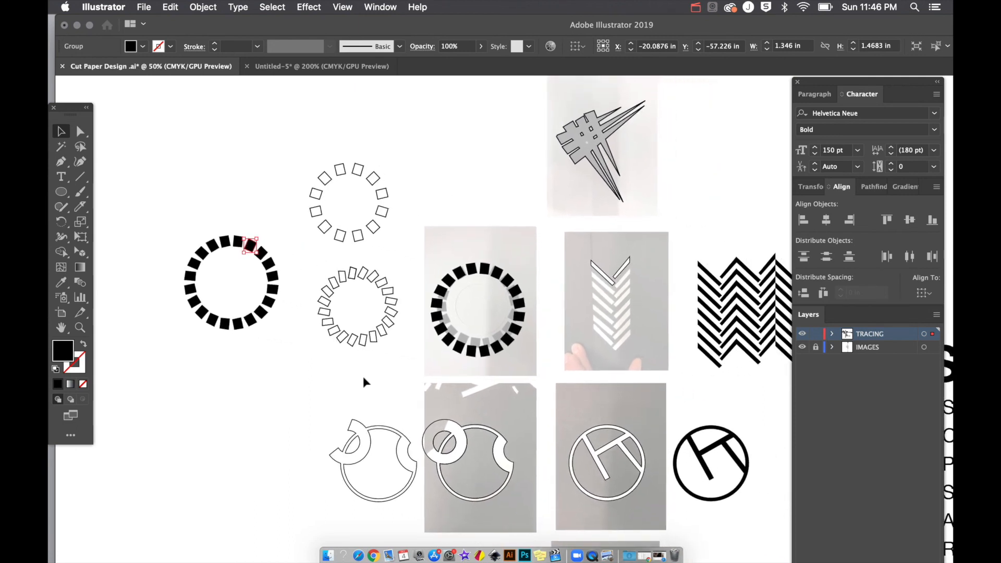
{"action": "key", "text": "super+minus"}
{"action": "key", "text": "super+minus"}
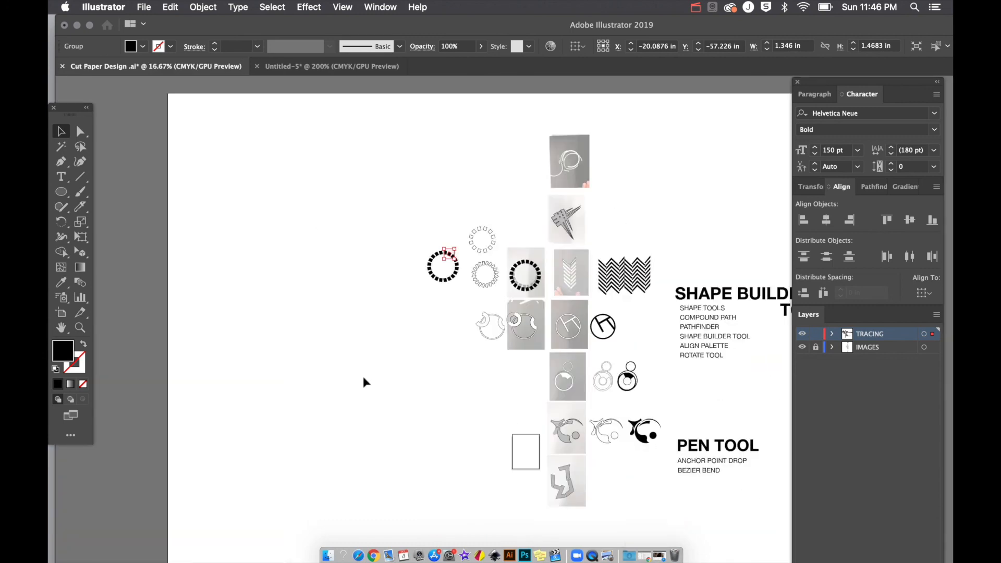
{"action": "scroll", "coordinate": [364, 383], "scroll_direction": "right", "scroll_amount": 5}
{"action": "scroll", "coordinate": [364, 382], "scroll_direction": "down", "scroll_amount": 1}
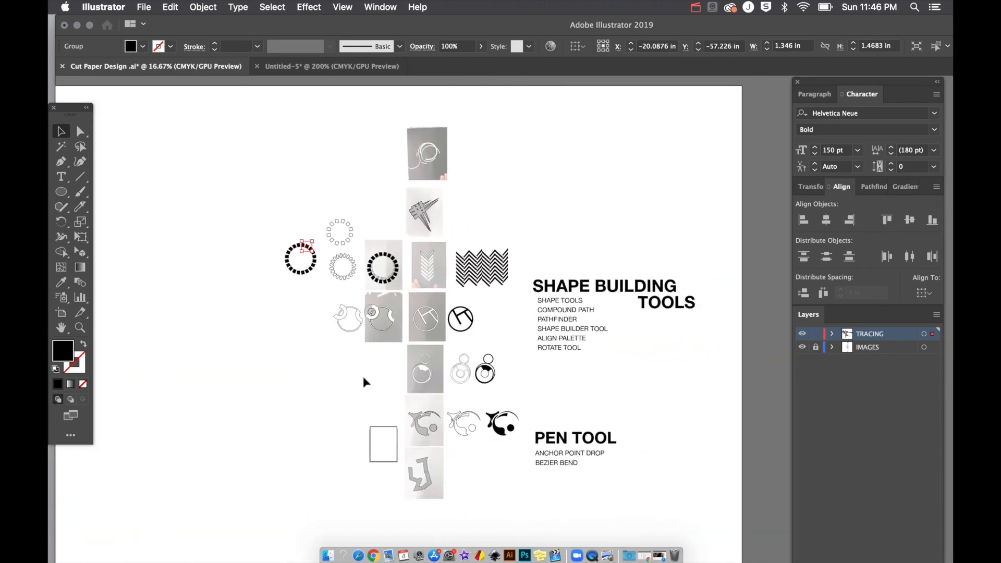